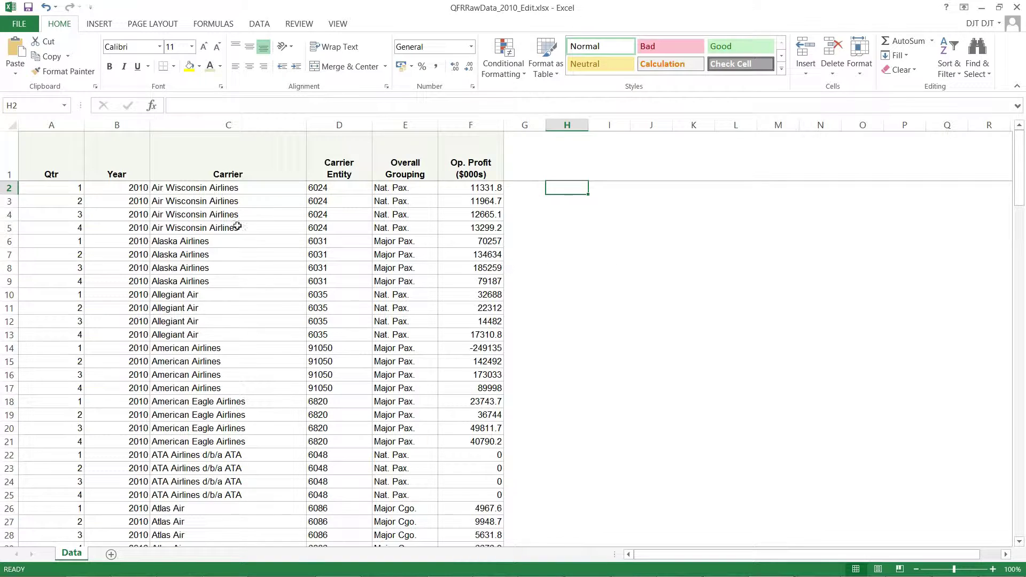
drag(39, 126, 465, 137)
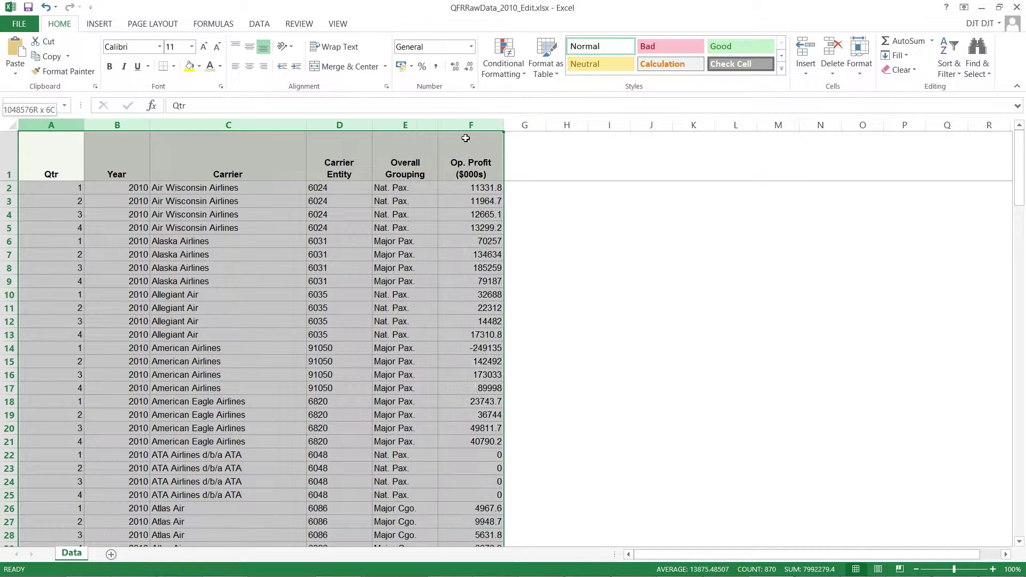
click(539, 189)
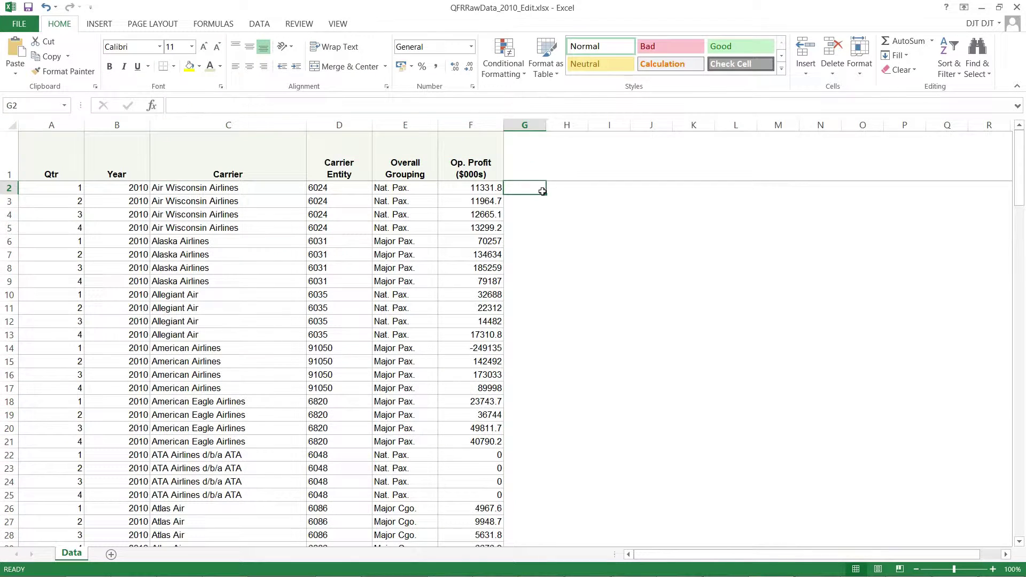
click(488, 126)
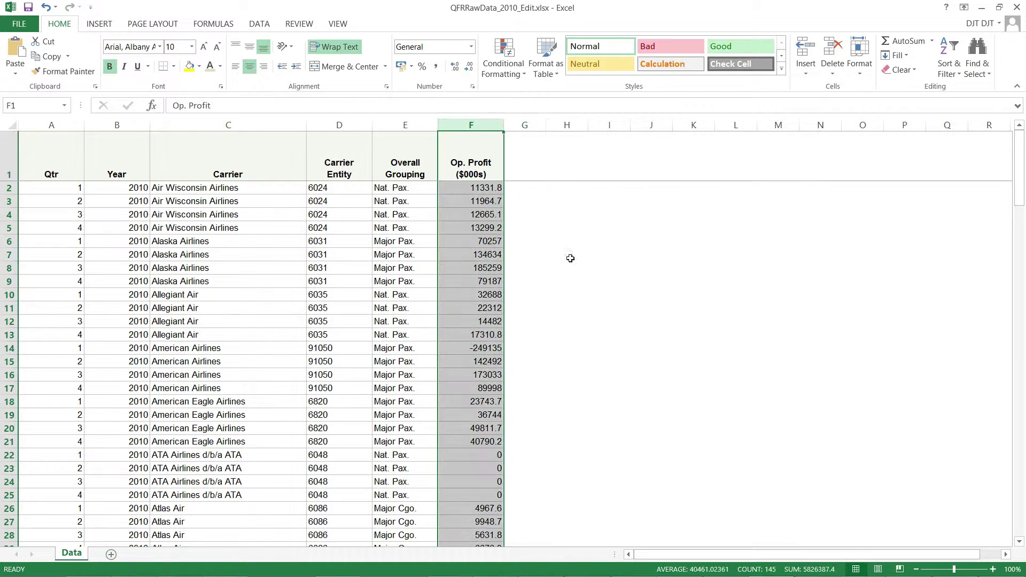
click(554, 214)
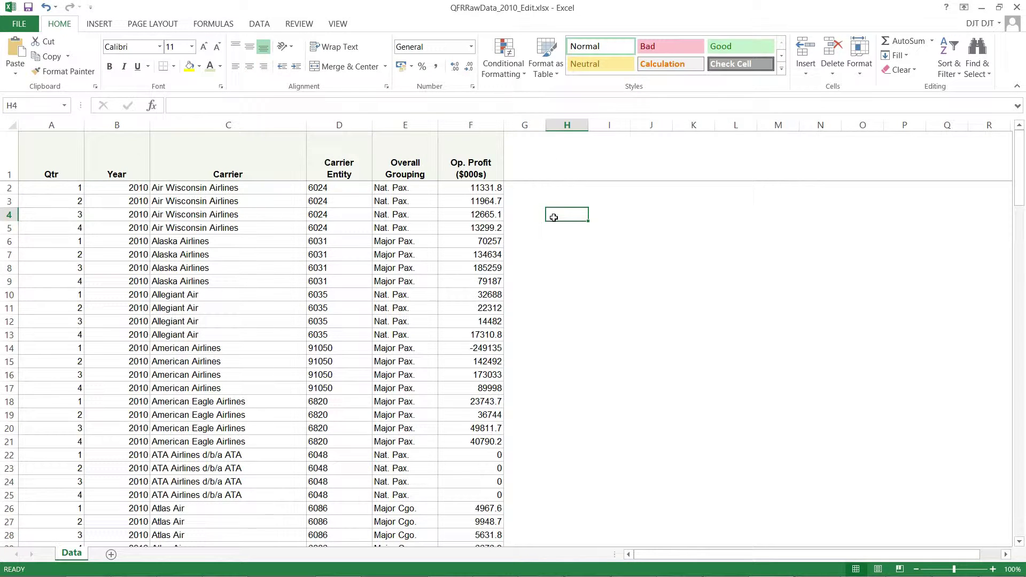
- Apply the green-yellow-red color scale to the whole Op. Profit column
click(494, 126)
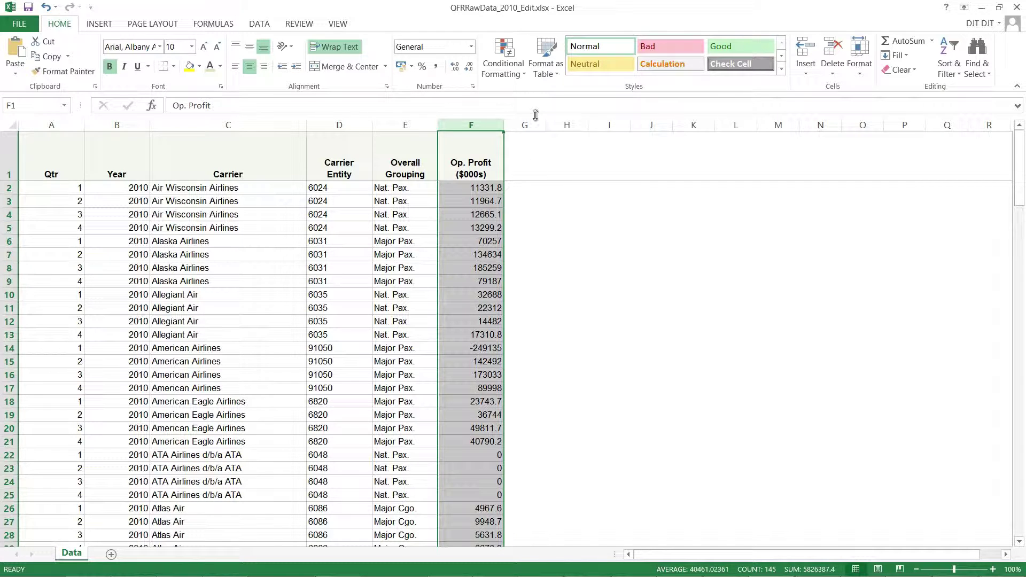
click(516, 71)
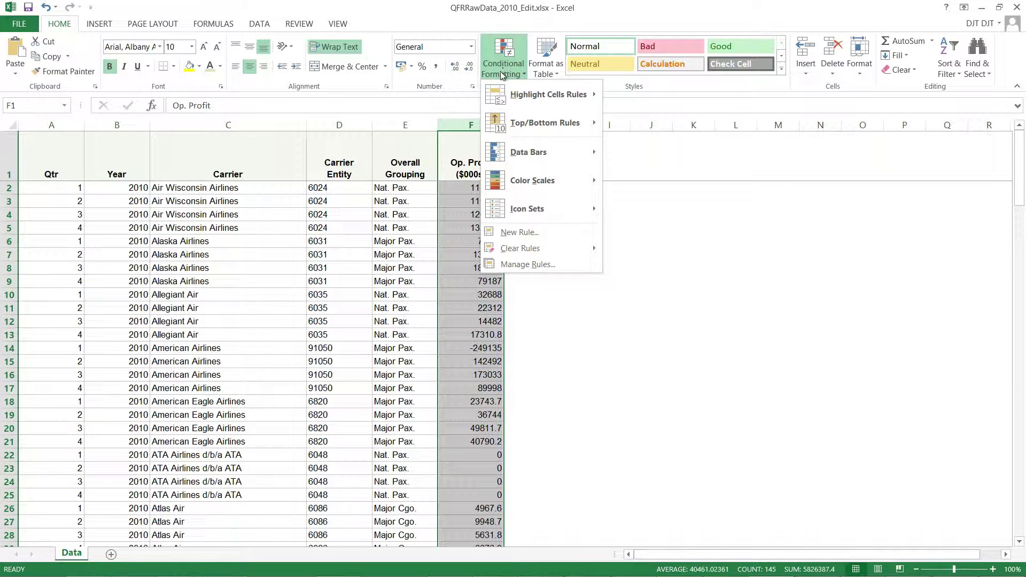
mouse_move(570, 180)
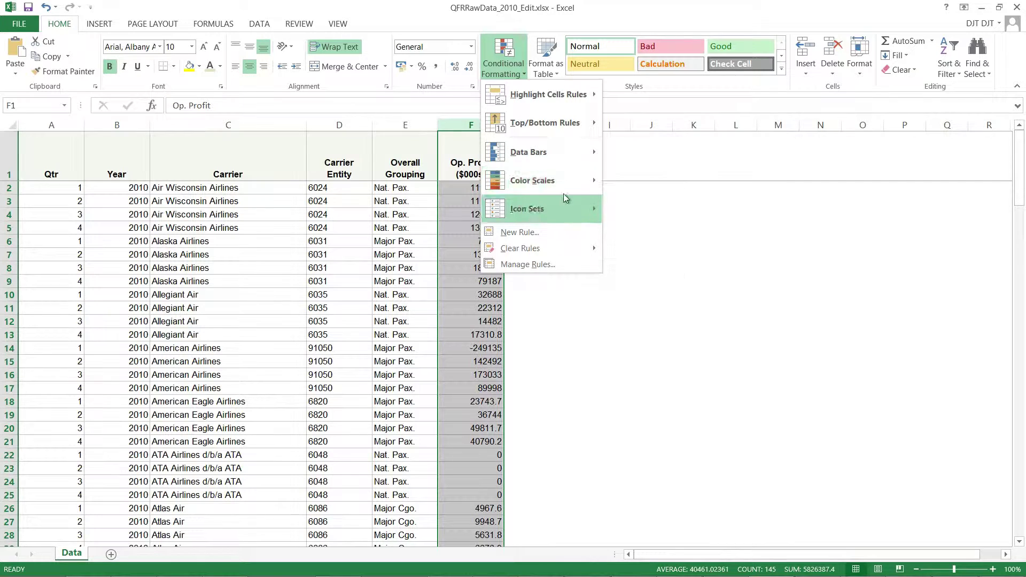
mouse_move(562, 160)
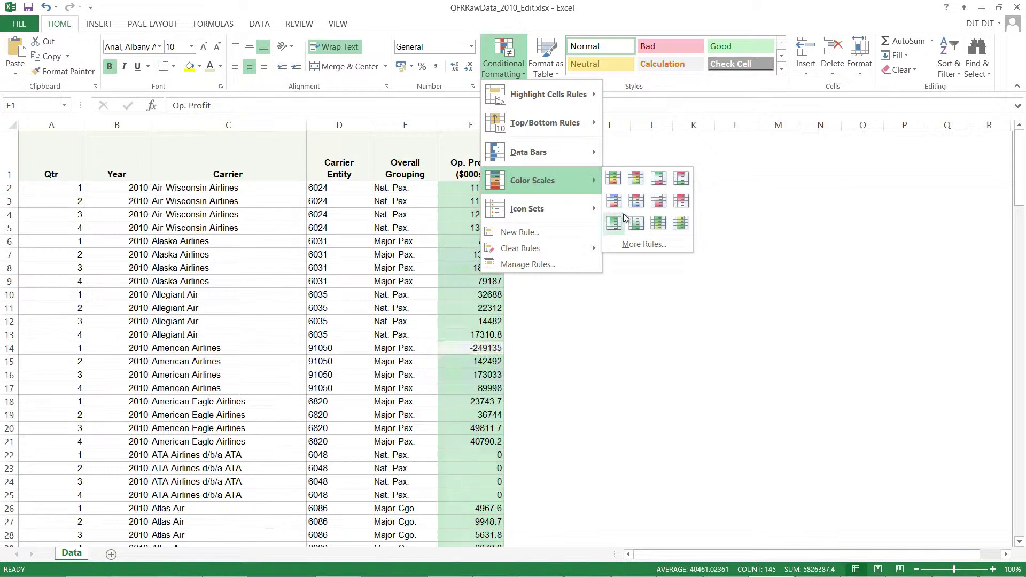
click(614, 181)
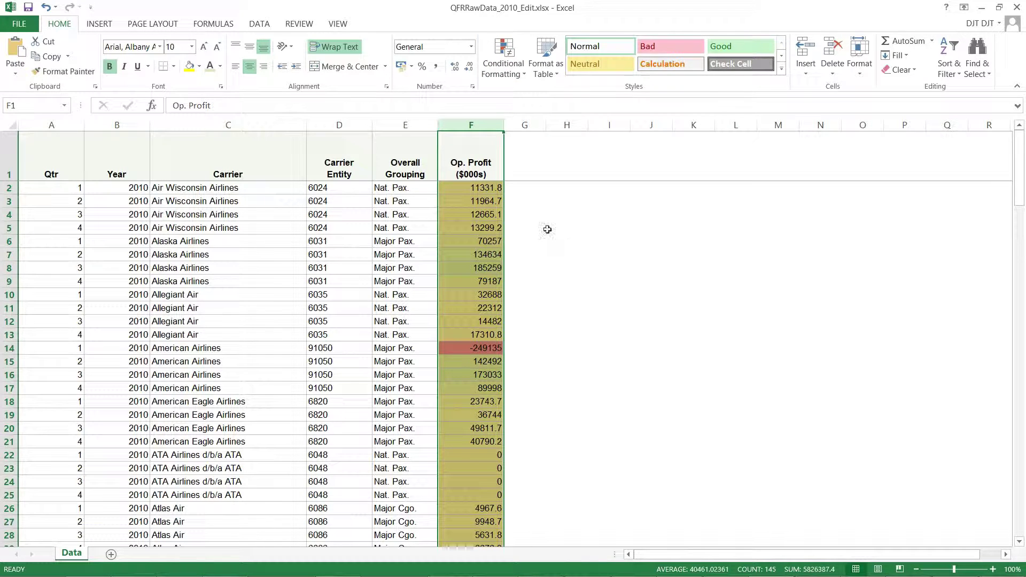
click(529, 215)
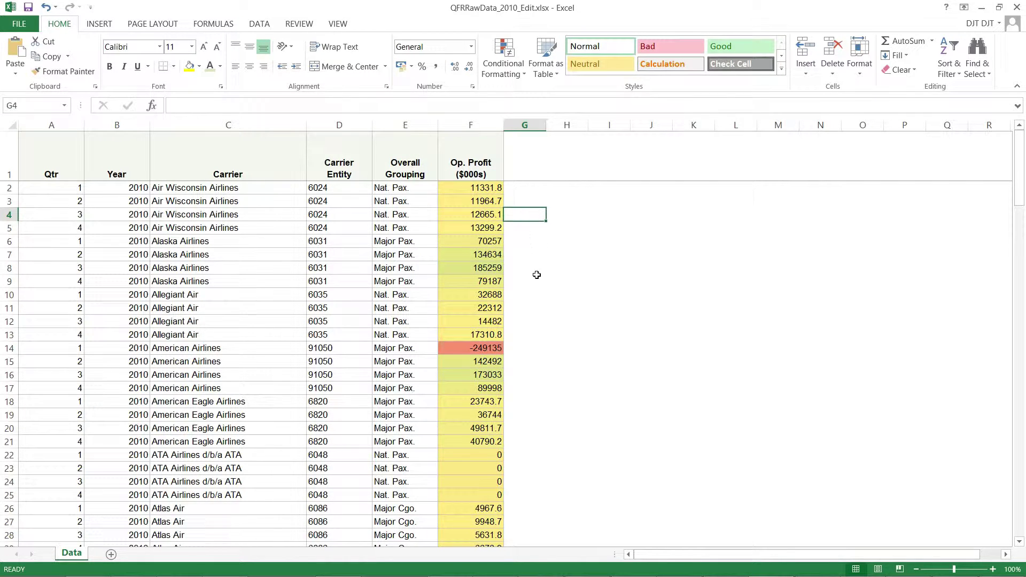
- Examine how the color scale shades low, middle and high operating profits, including the American, Delta and Executive Airlines values
click(489, 348)
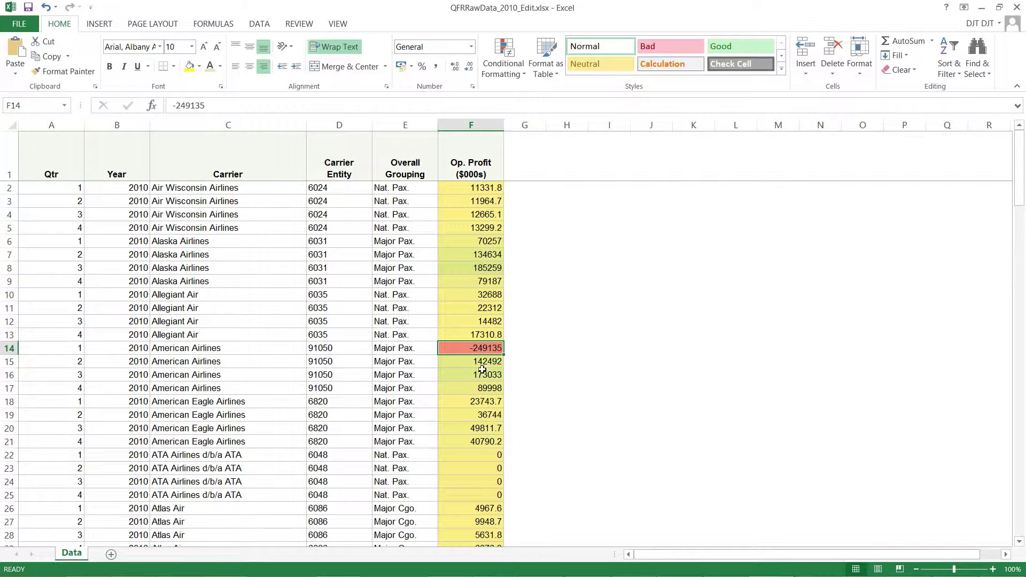
scroll(517, 251, down, 11)
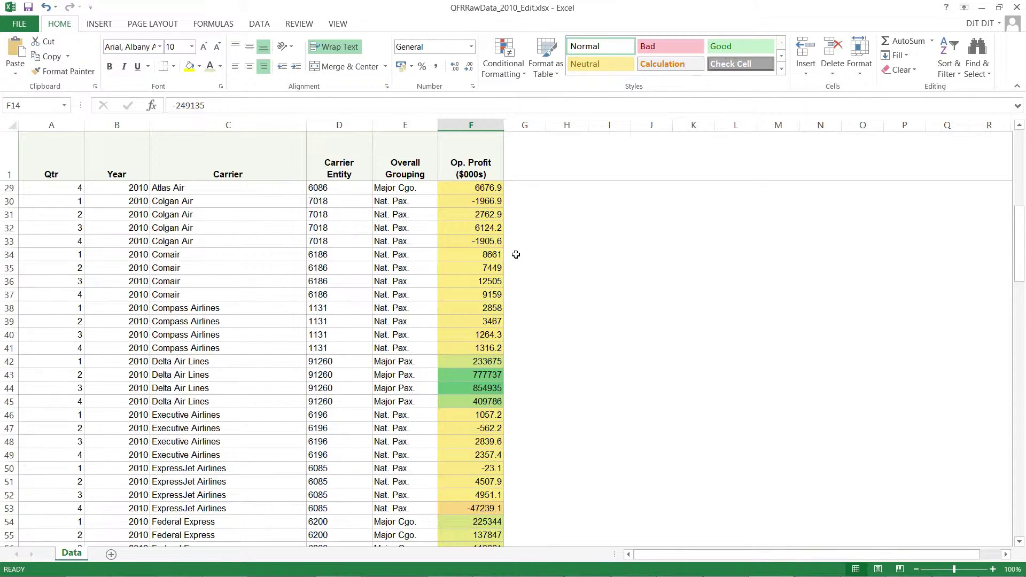
click(458, 294)
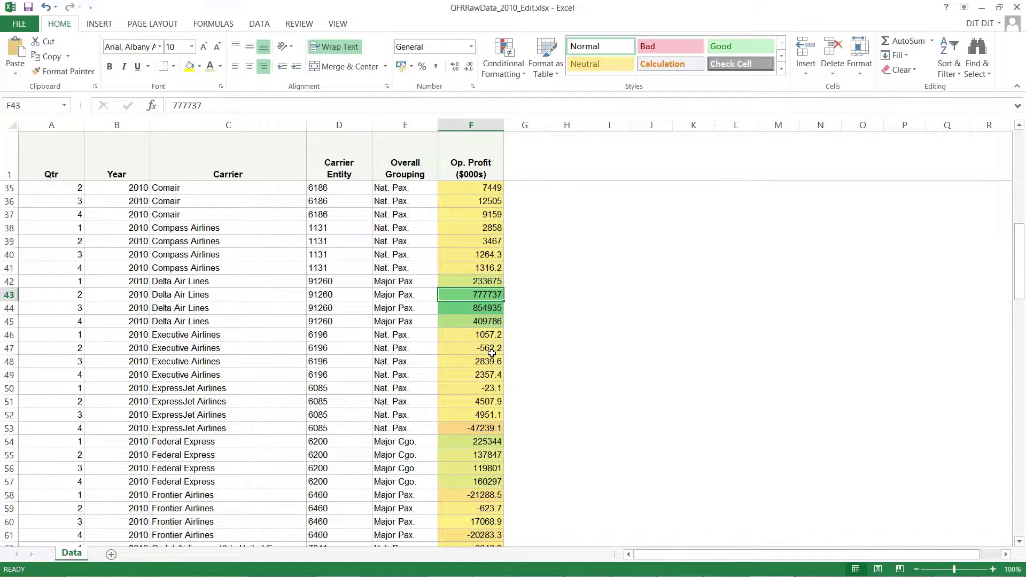
click(486, 308)
click(485, 351)
scroll(521, 366, down, 3)
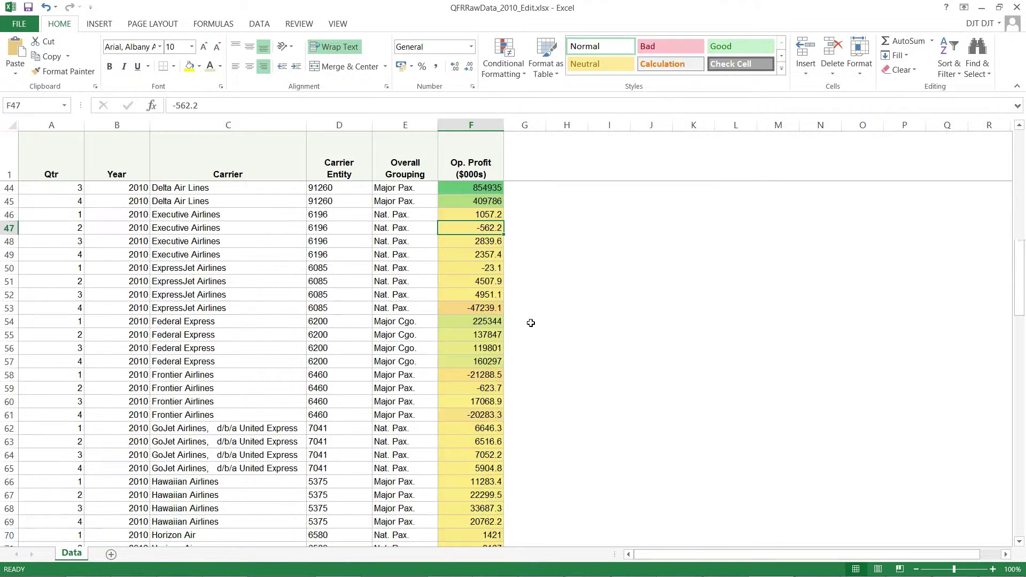
scroll(529, 322, up, 5)
scroll(515, 284, up, 9)
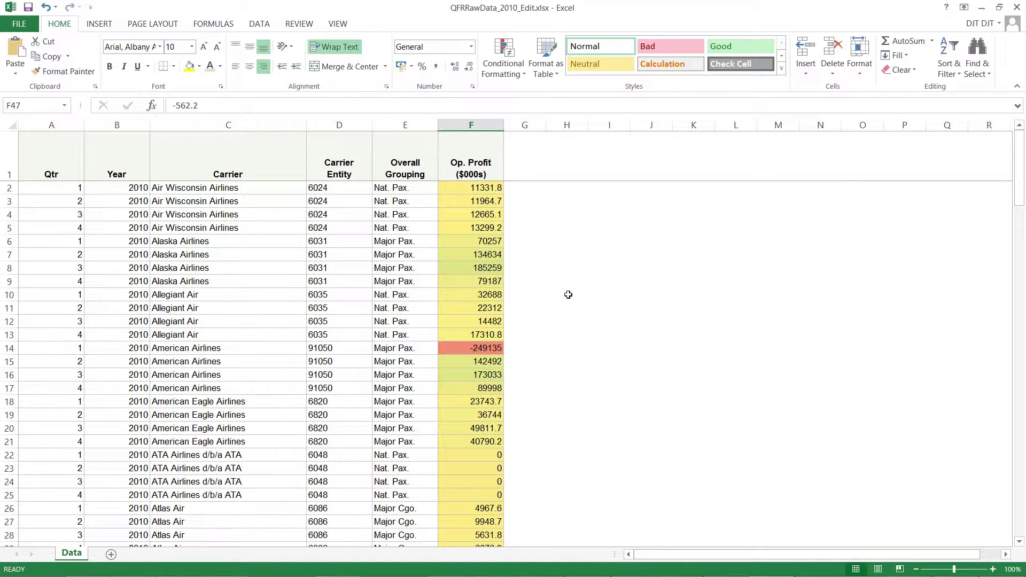
- Add blue gradient-fill data bars to the Op. Profit column on top of the color scale
click(480, 125)
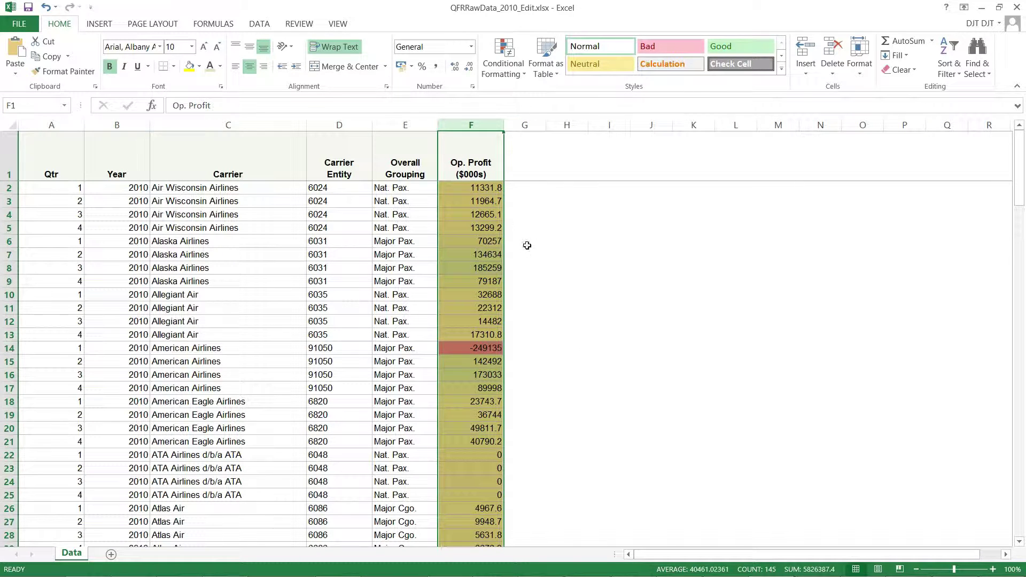
click(516, 77)
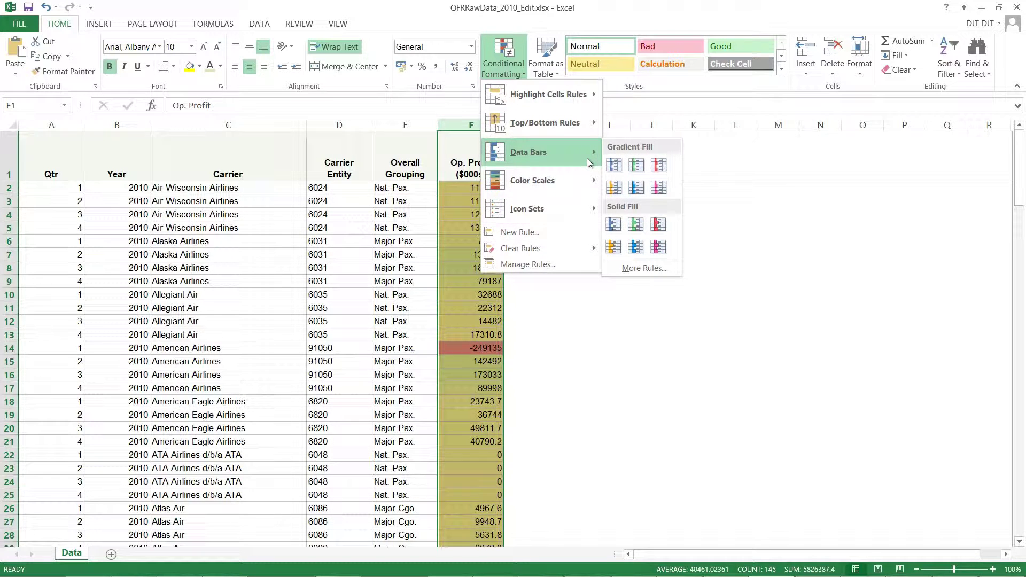
mouse_move(572, 201)
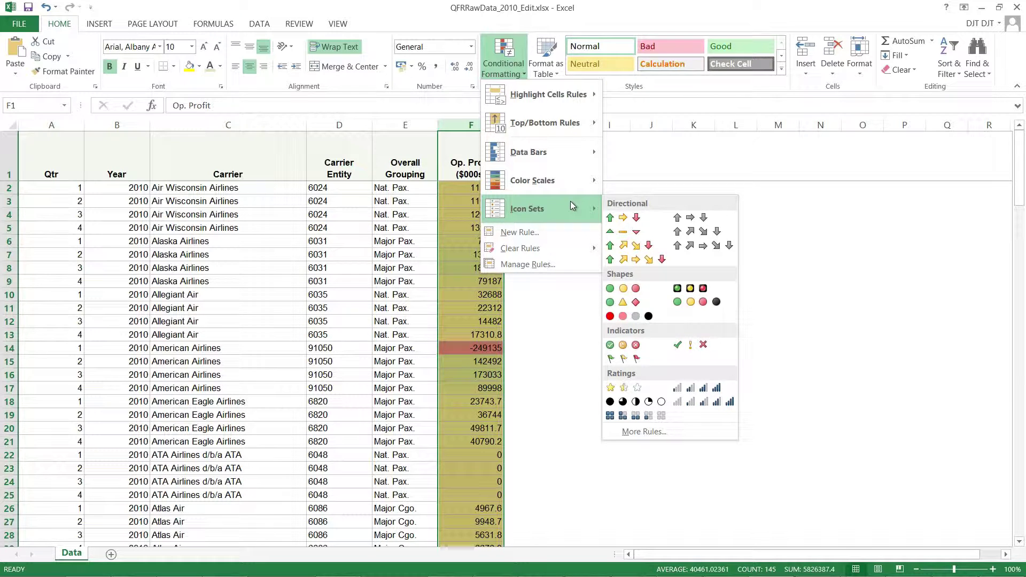
mouse_move(576, 161)
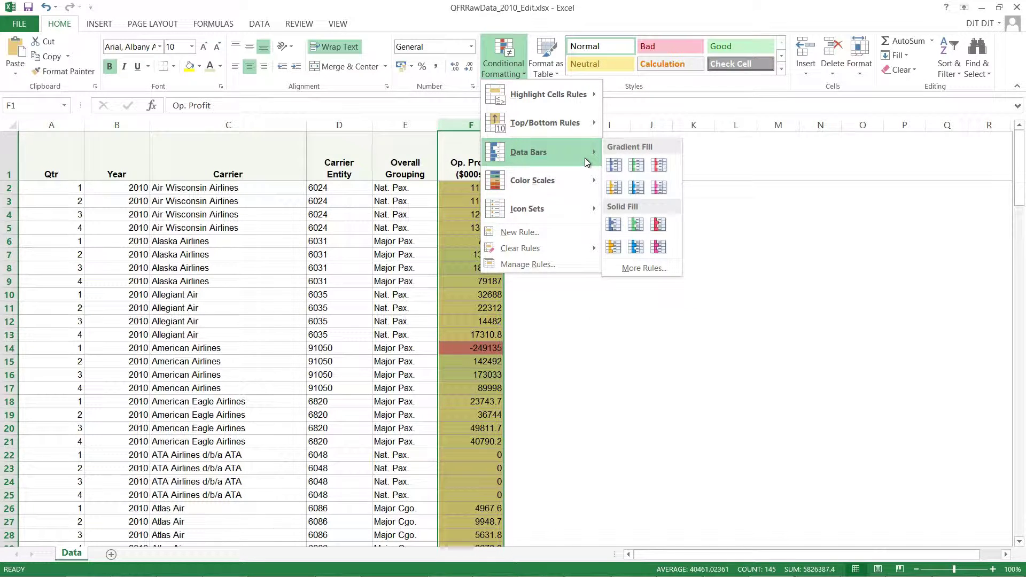
click(614, 167)
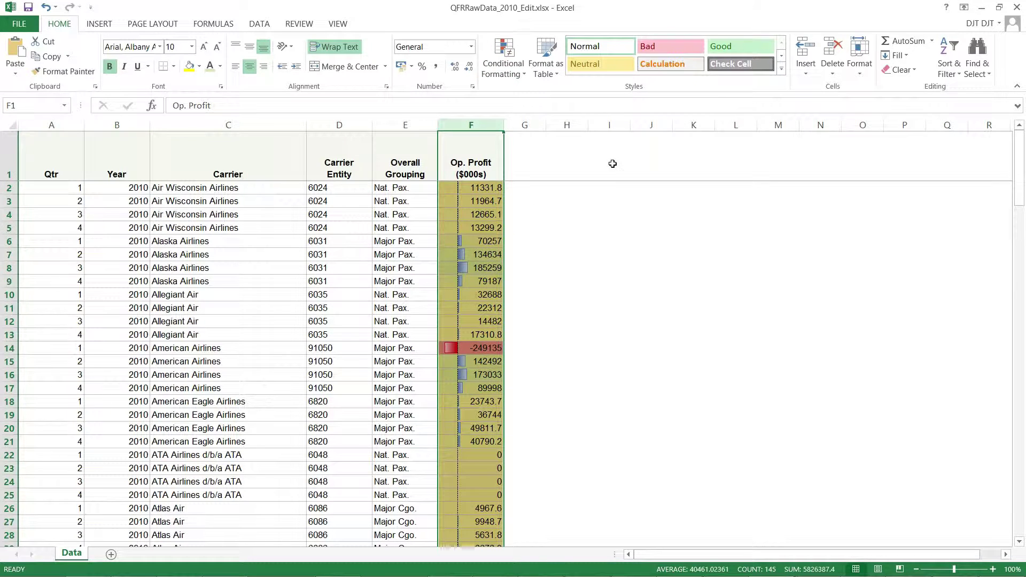
click(561, 240)
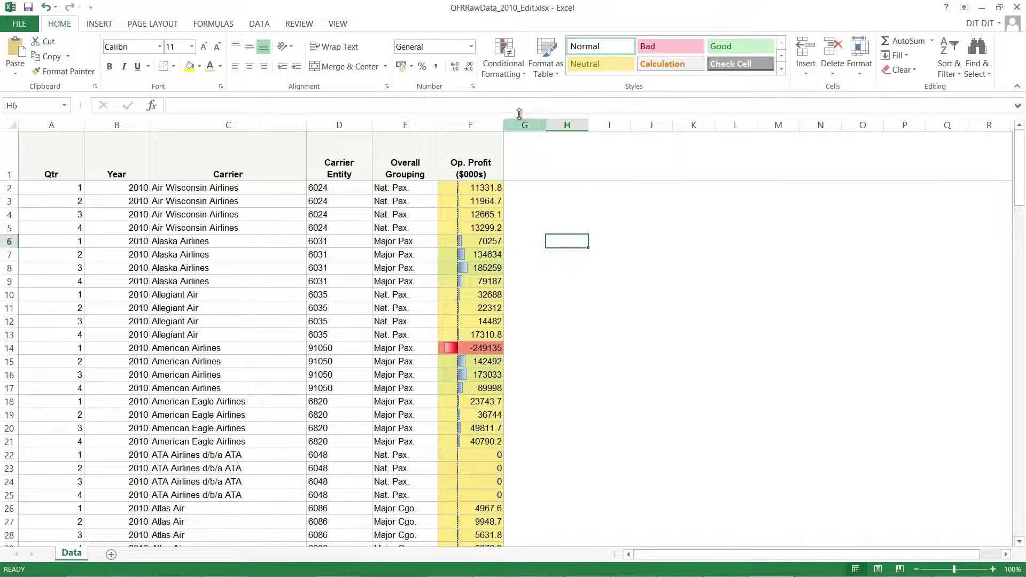
- Add the colored three-arrow directional icon set to the Op. Profit column and review the arrows down the list
click(496, 125)
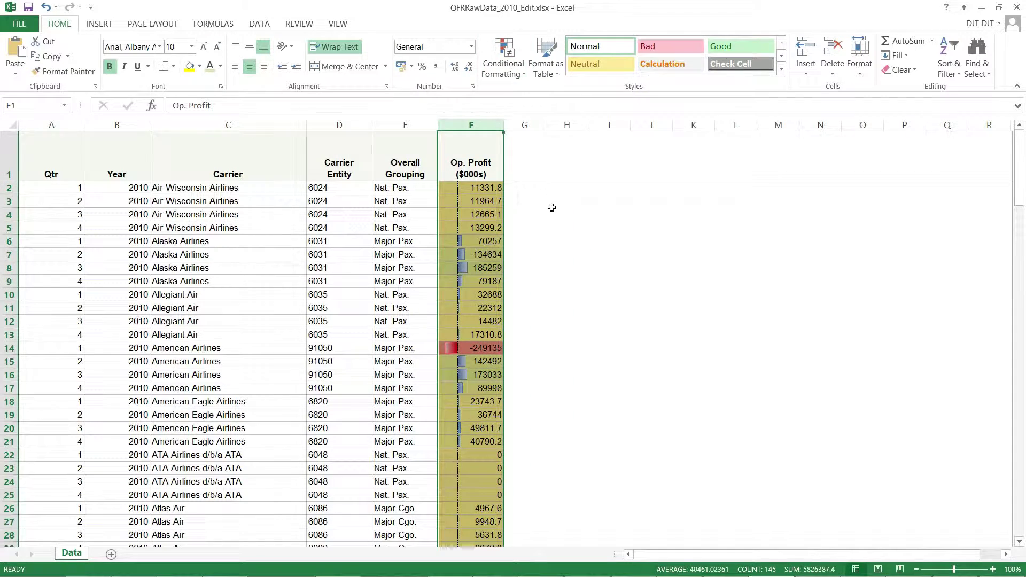
click(503, 63)
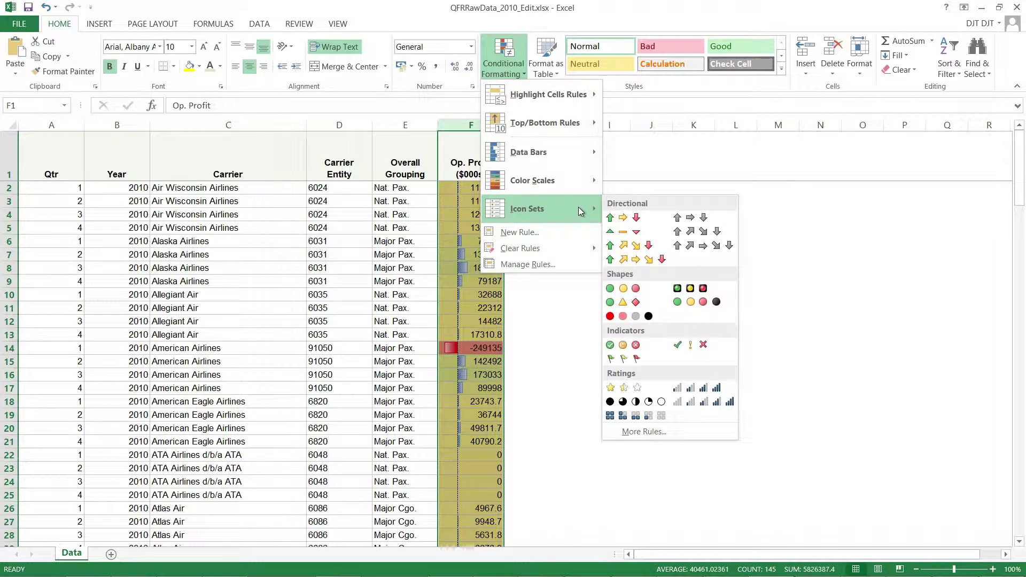
click(626, 221)
click(564, 306)
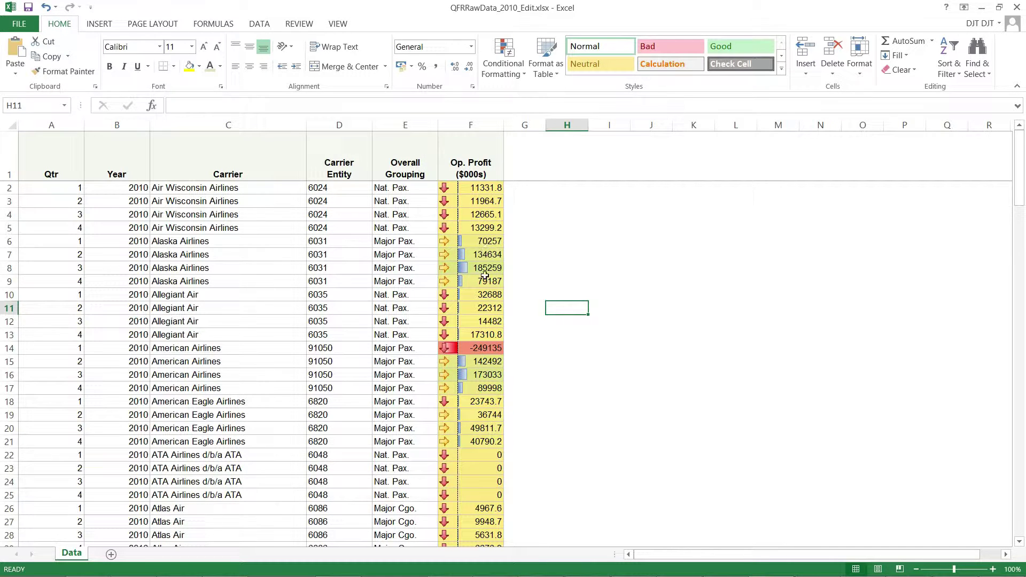
scroll(488, 237, down, 10)
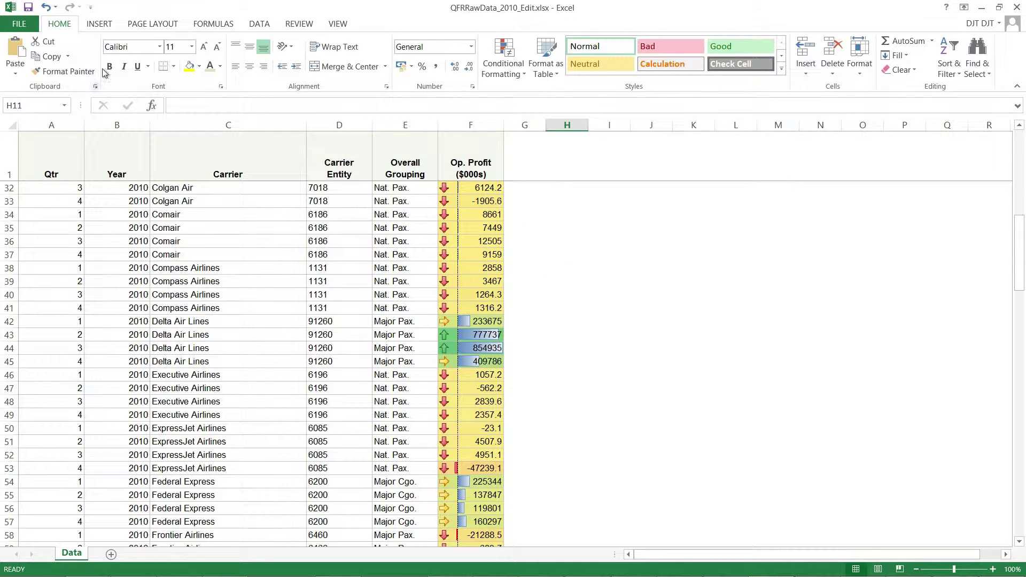
- Undo the icon set, data bars and color scale applied to the Op. Profit column
click(46, 9)
click(46, 8)
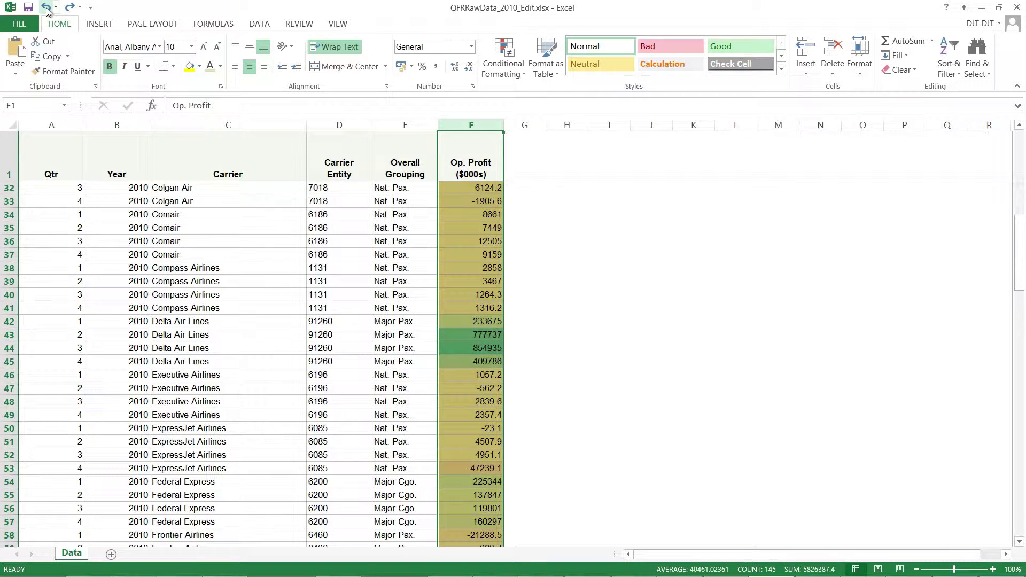
click(46, 9)
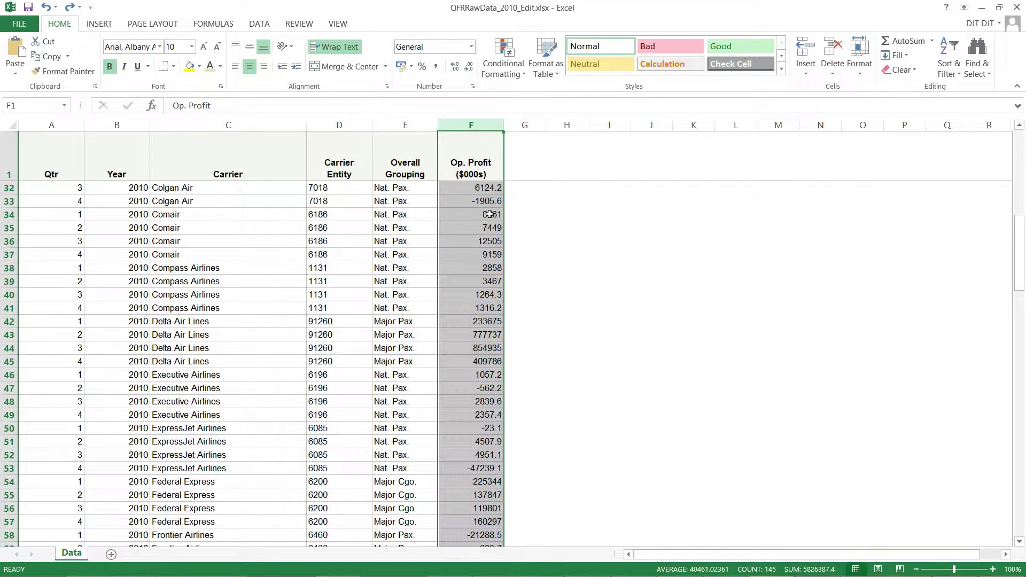
scroll(525, 278, up, 10)
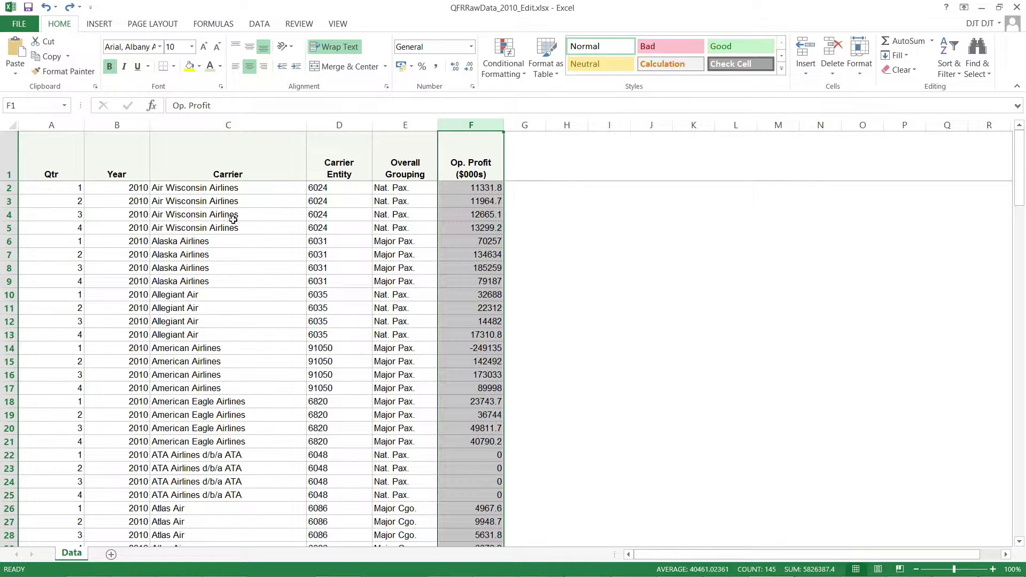
drag(176, 187, 481, 442)
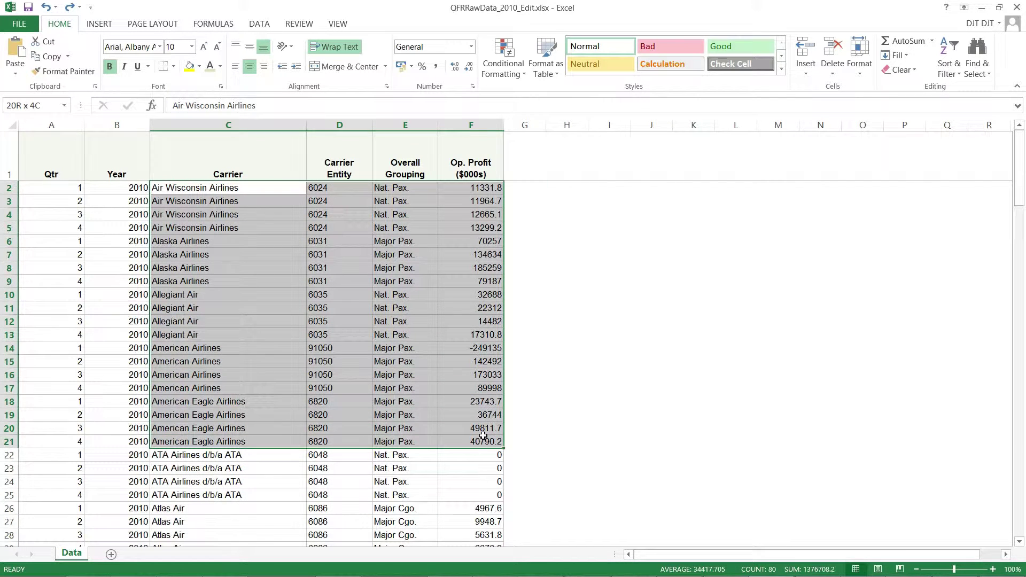
click(477, 190)
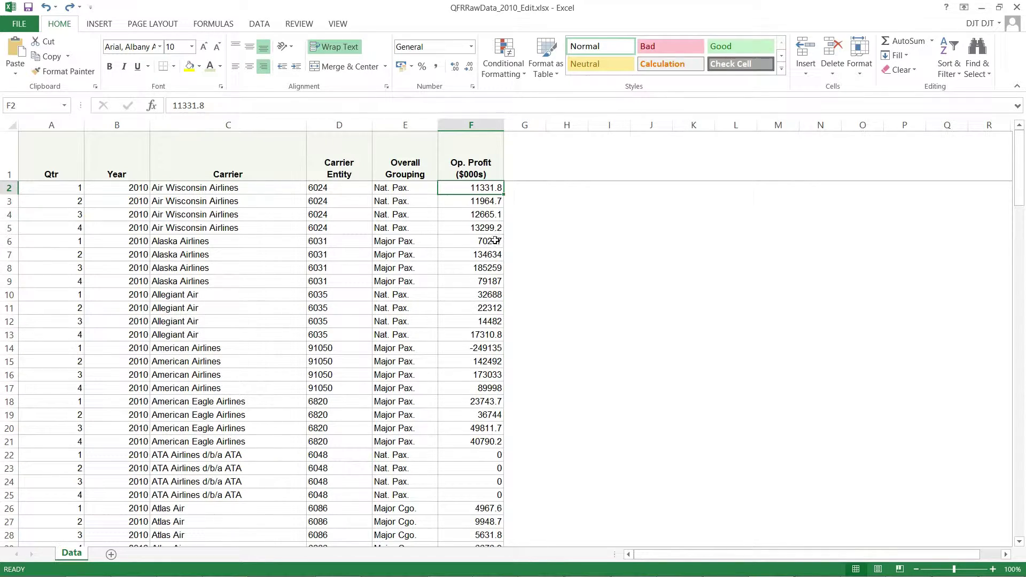
- Total the Op. Profit column in cell F146 with an AutoSum of F2:F145, and keep the total cell selected
scroll(496, 254, down, 3)
scroll(496, 254, down, 20)
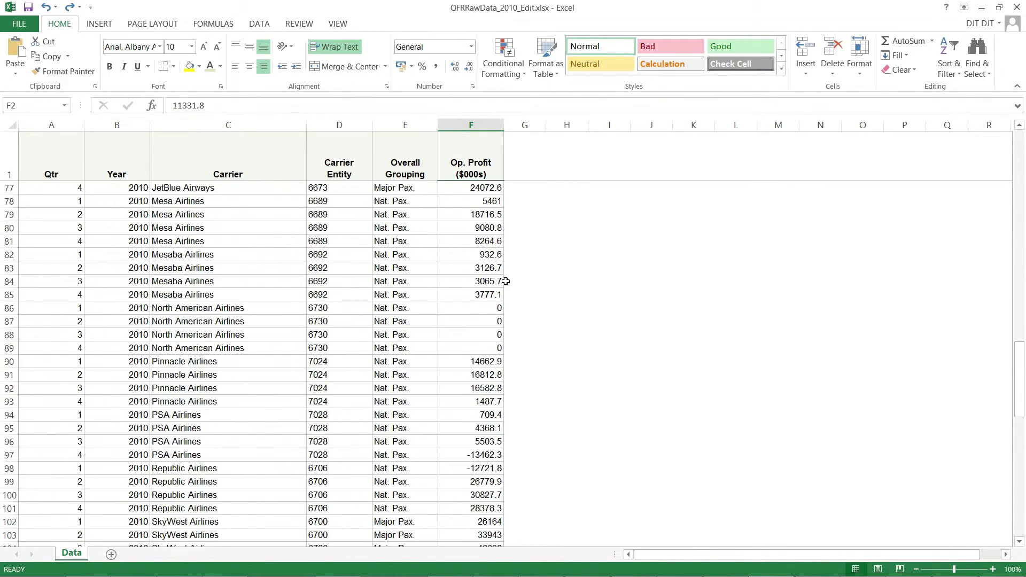
scroll(496, 283, down, 13)
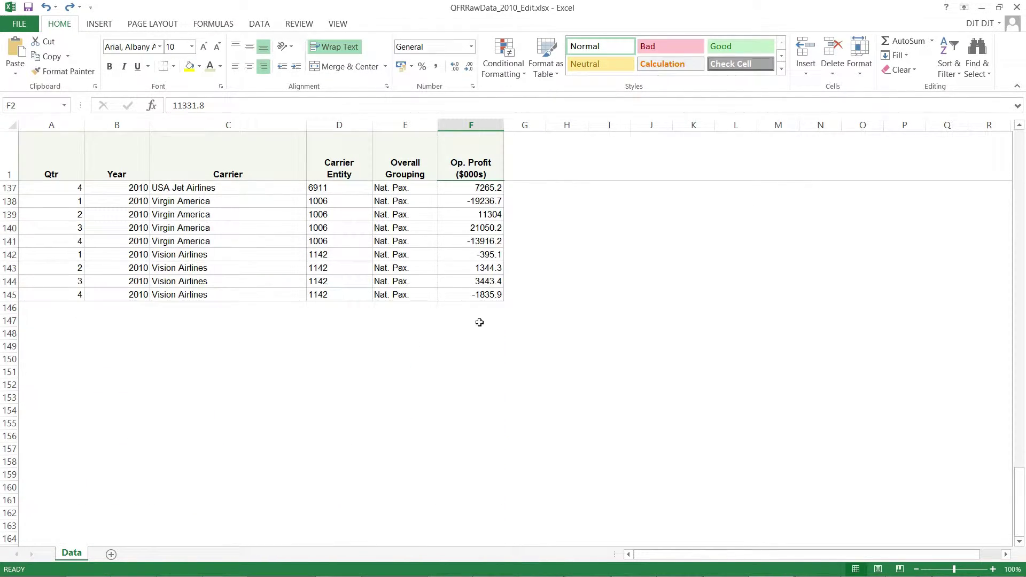
click(476, 308)
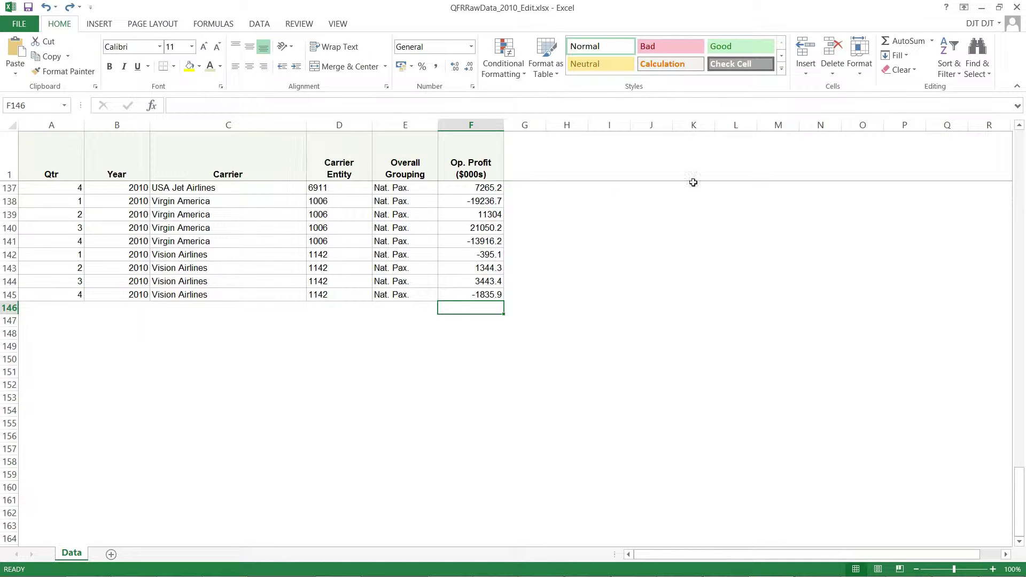
click(903, 41)
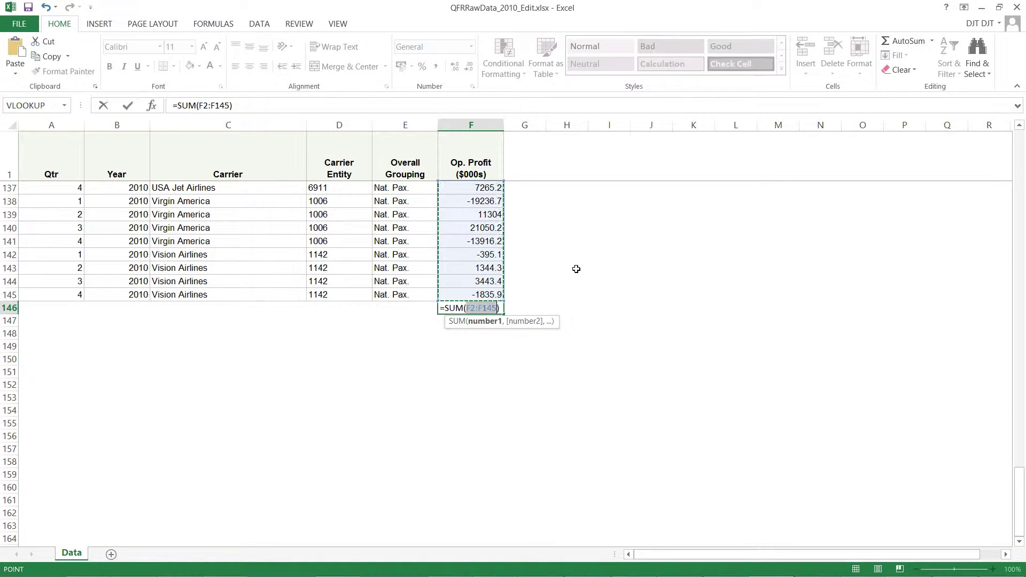
key(Return)
key(Up)
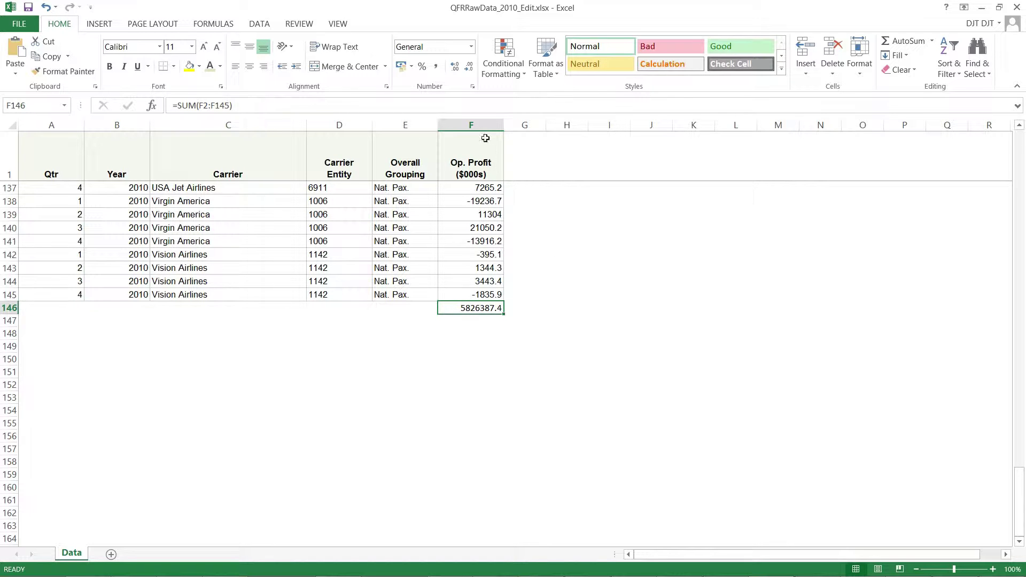
- Apply the green-yellow-red color scale to the entire Op. Profit column, including the total, and select total cell F146
click(480, 124)
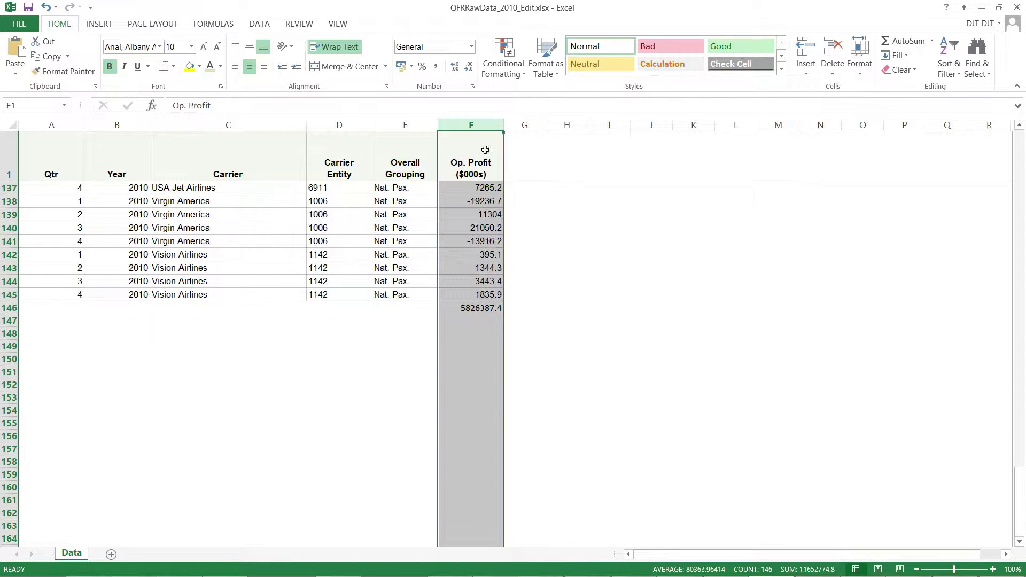
click(503, 59)
mouse_move(583, 184)
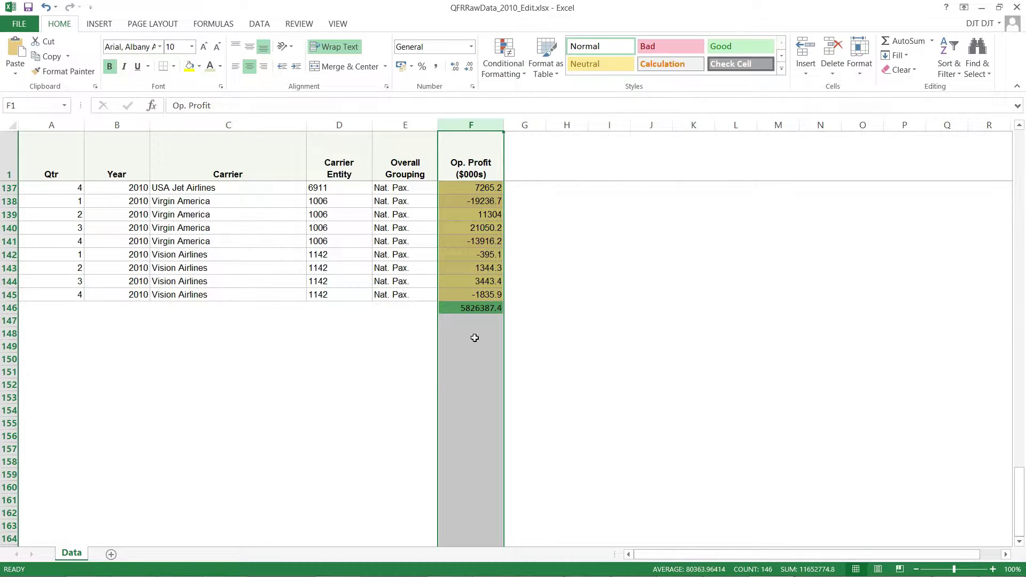
click(477, 318)
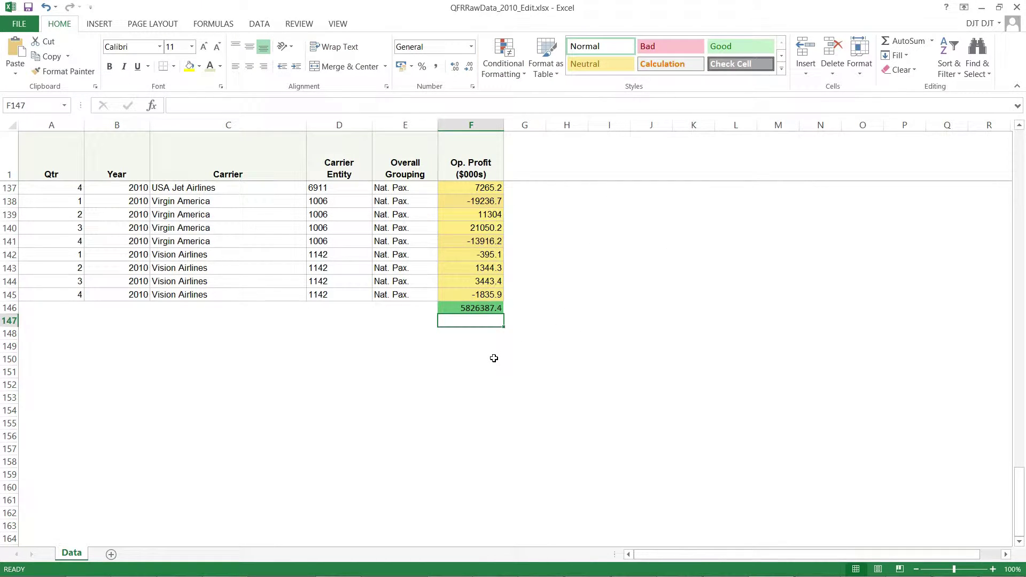
click(479, 304)
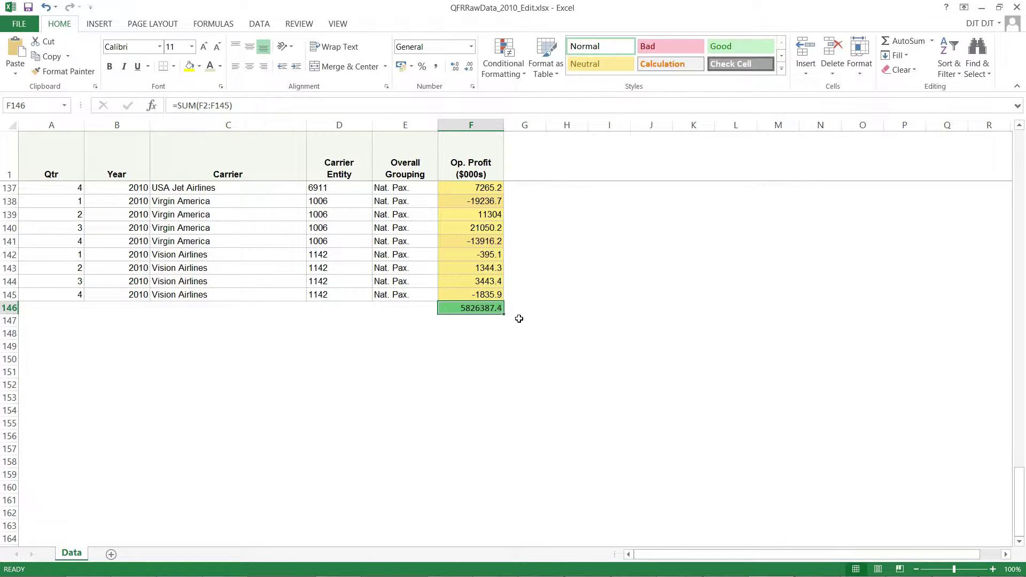
- Examine how the color scale shades the individual Op. Profit values throughout the list compared with the total in F146
scroll(515, 365, up, 4)
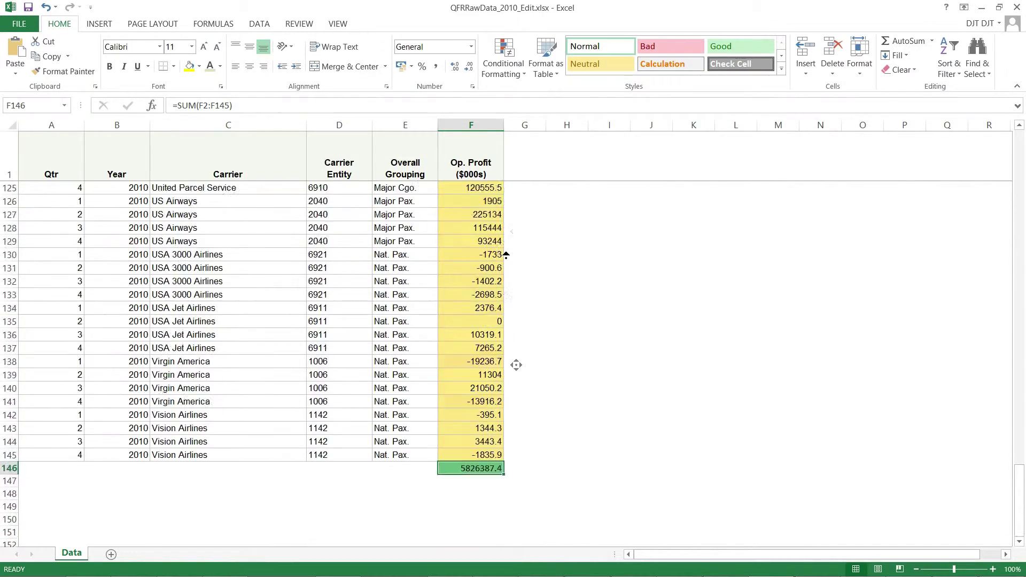
scroll(506, 255, up, 20)
scroll(497, 254, down, 9)
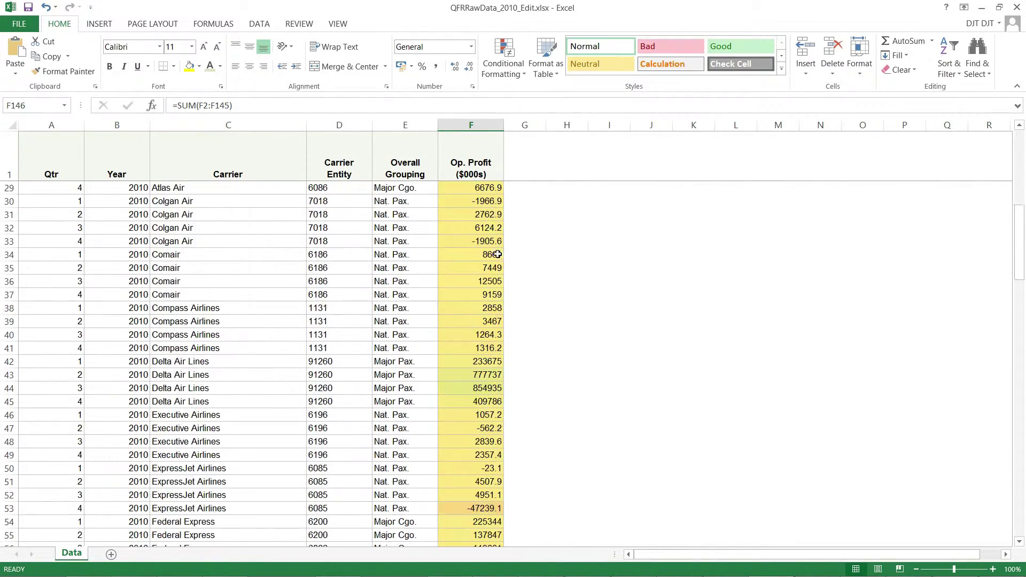
scroll(498, 255, down, 20)
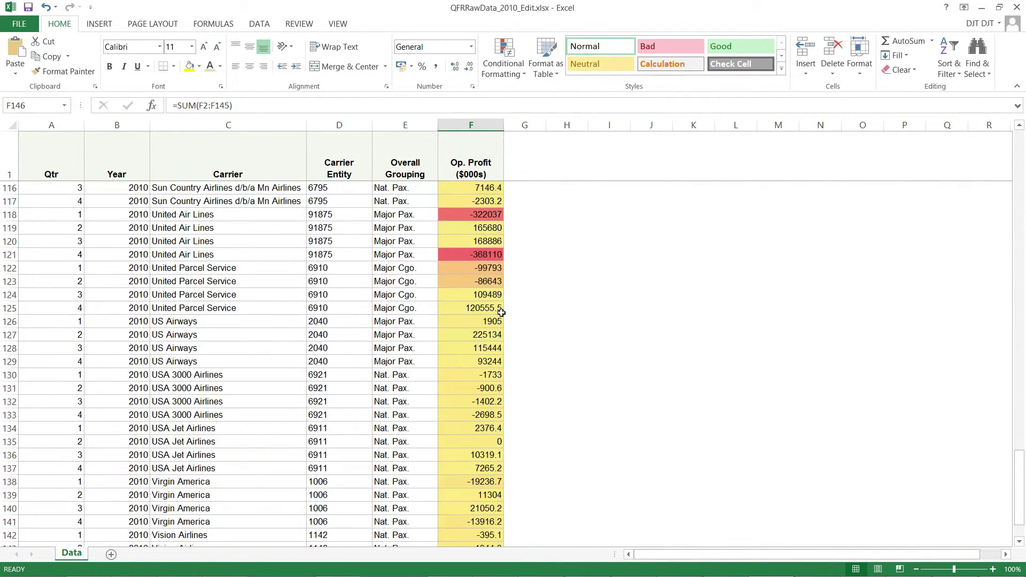
scroll(513, 259, down, 3)
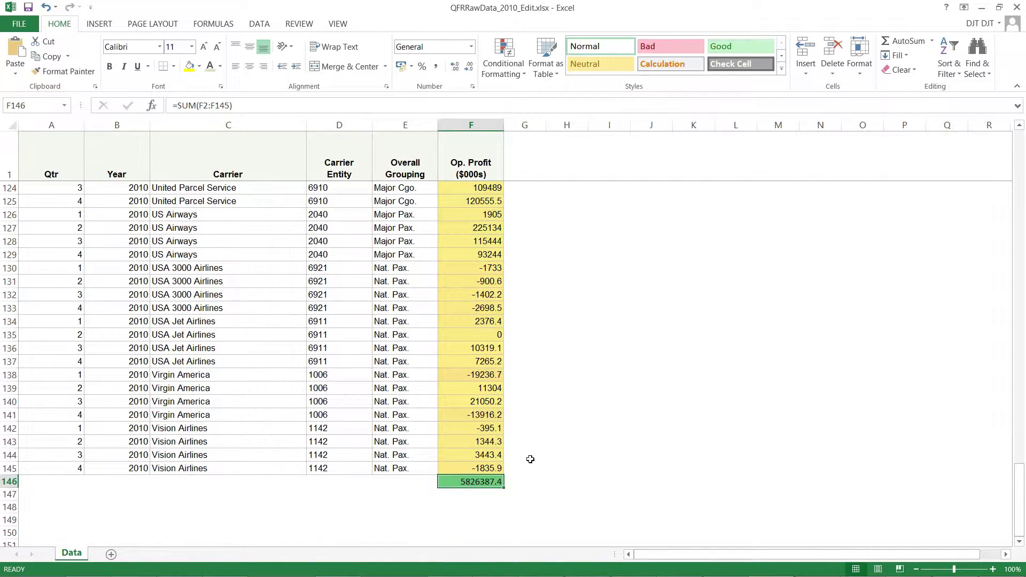
scroll(530, 459, up, 20)
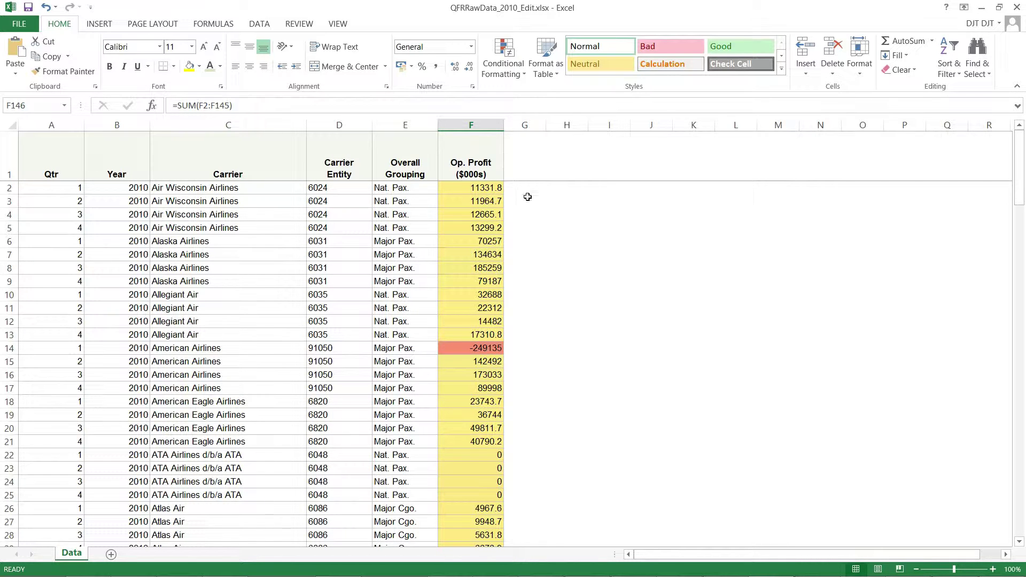
scroll(531, 214, down, 6)
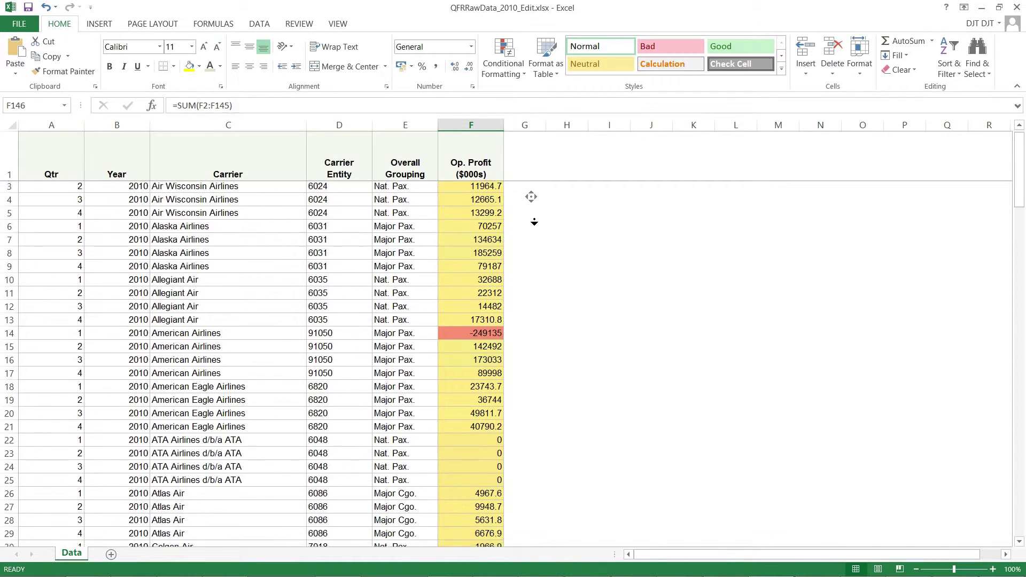
scroll(536, 243, down, 5)
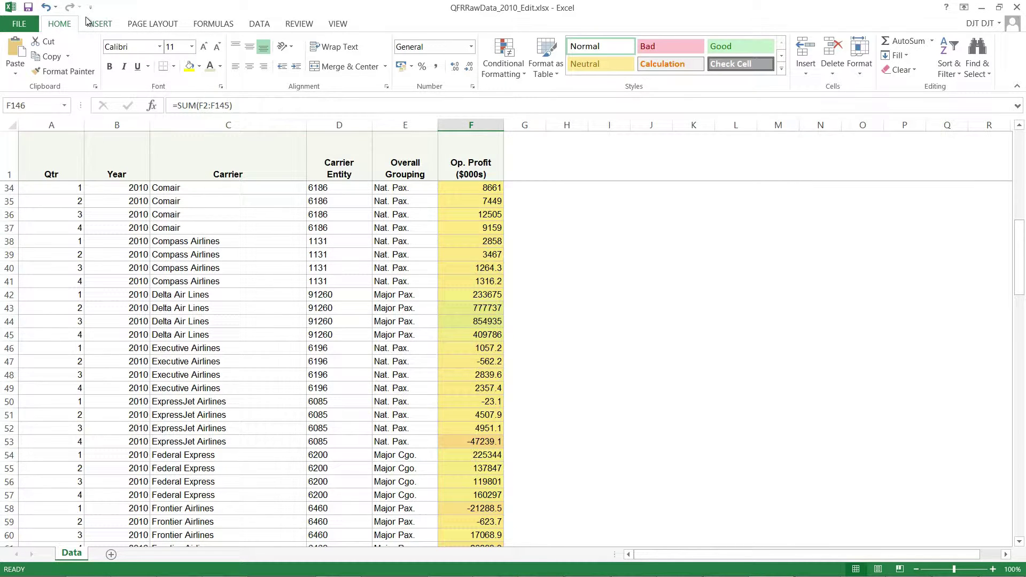
- Undo the whole-column color scale and apply the green-yellow-red color scale only to the Op. Profit values in F2:F145
click(45, 7)
scroll(657, 345, up, 11)
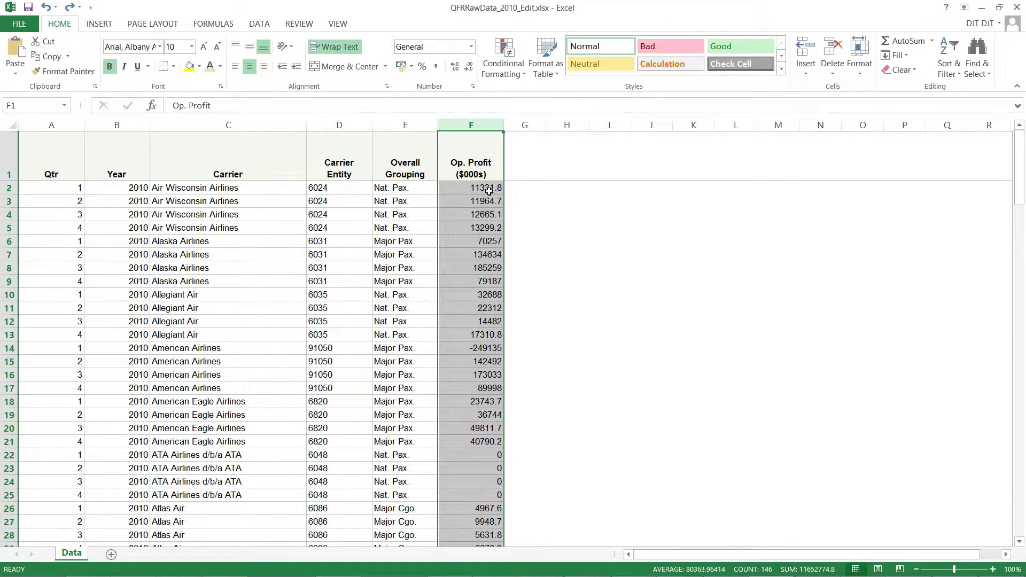
drag(465, 190, 488, 505)
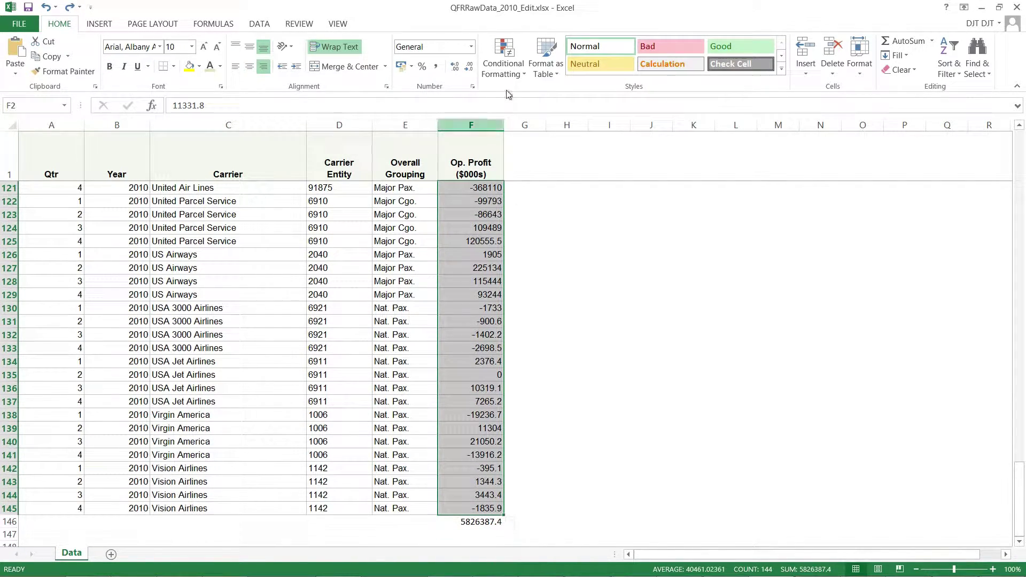
click(503, 57)
mouse_move(553, 175)
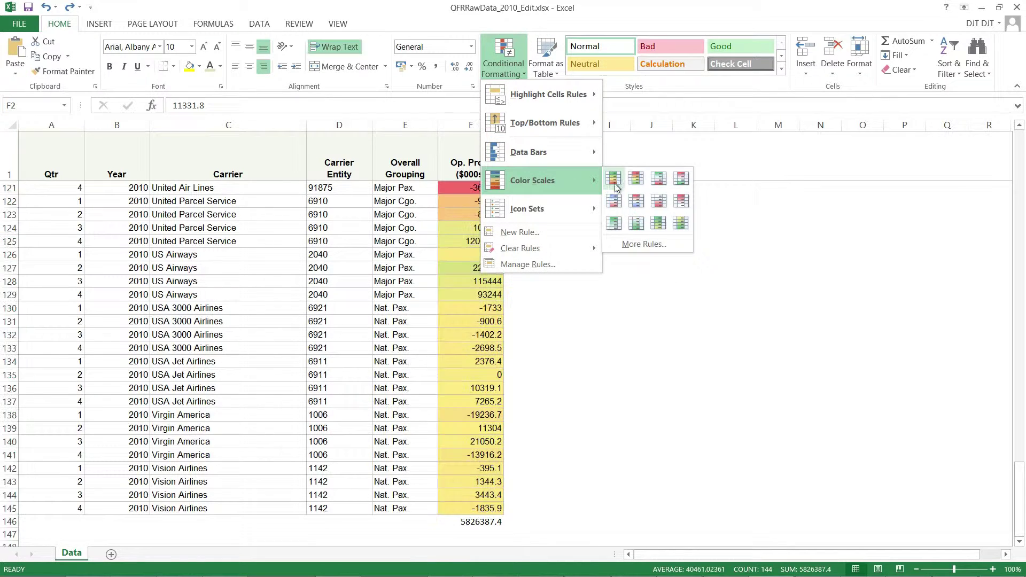
click(620, 181)
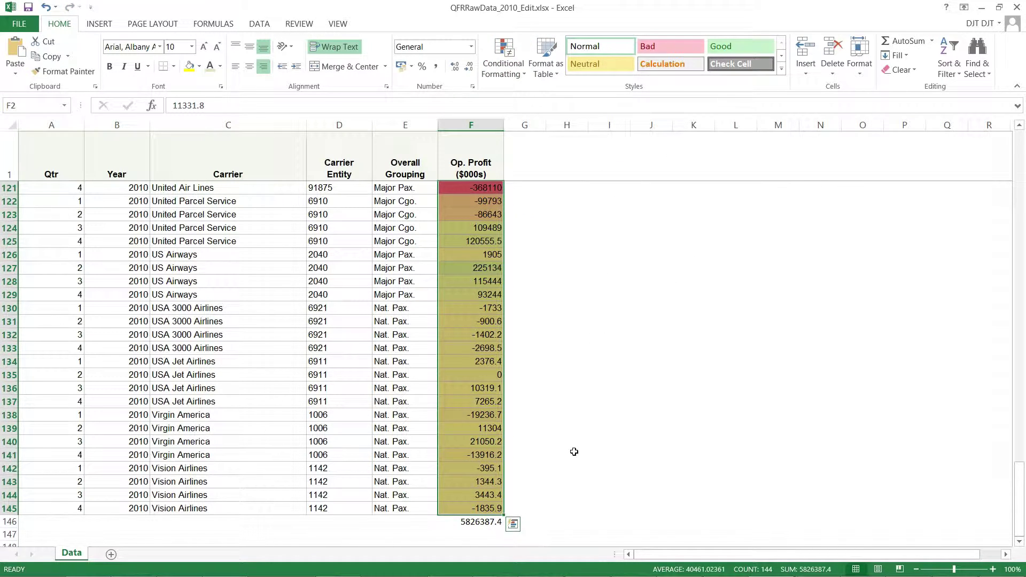
scroll(573, 451, up, 20)
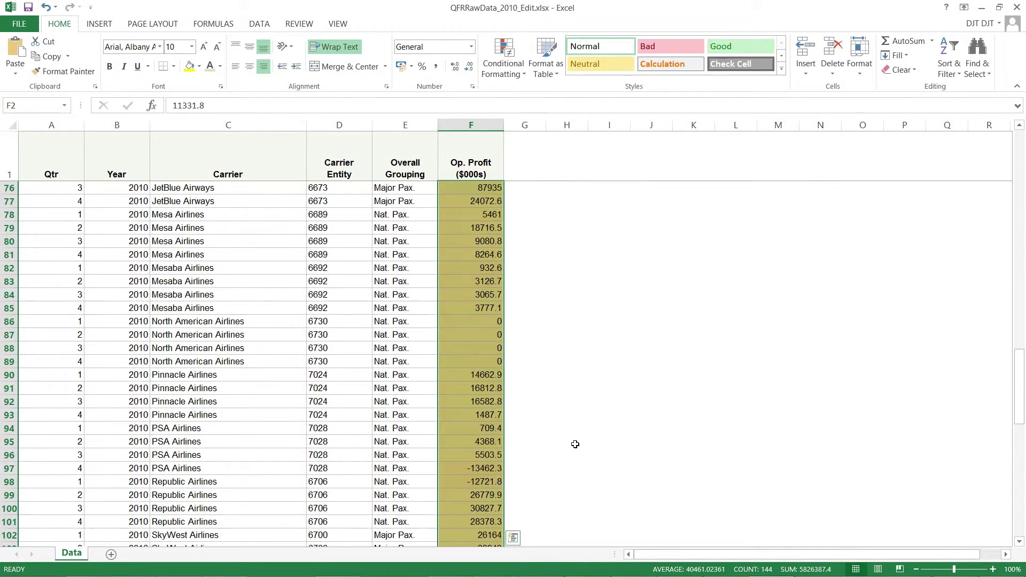
scroll(539, 334, up, 11)
click(539, 335)
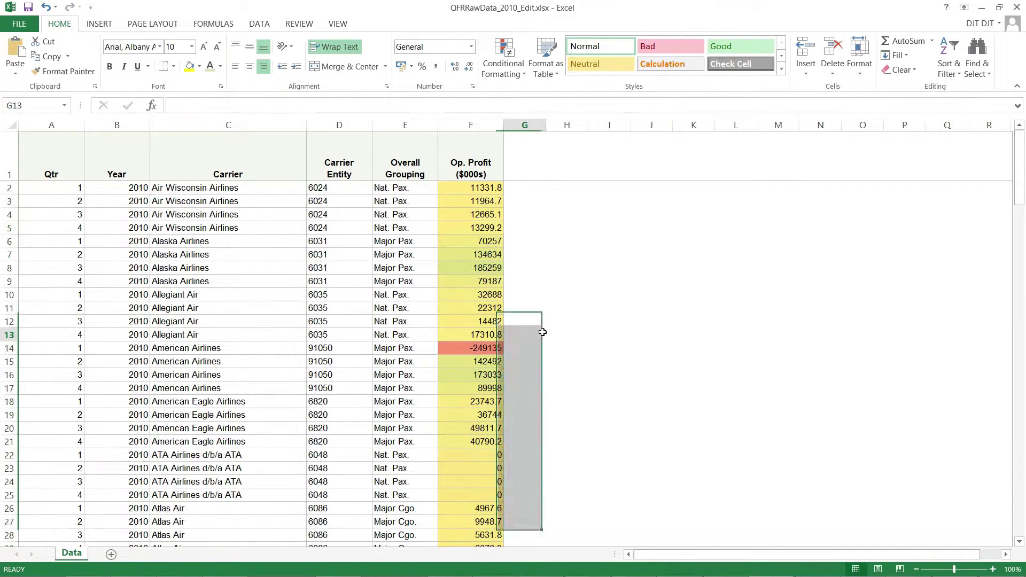
- Undo the color scale on F2:F145 and the AutoSum total in F146, and select cell G2
click(46, 7)
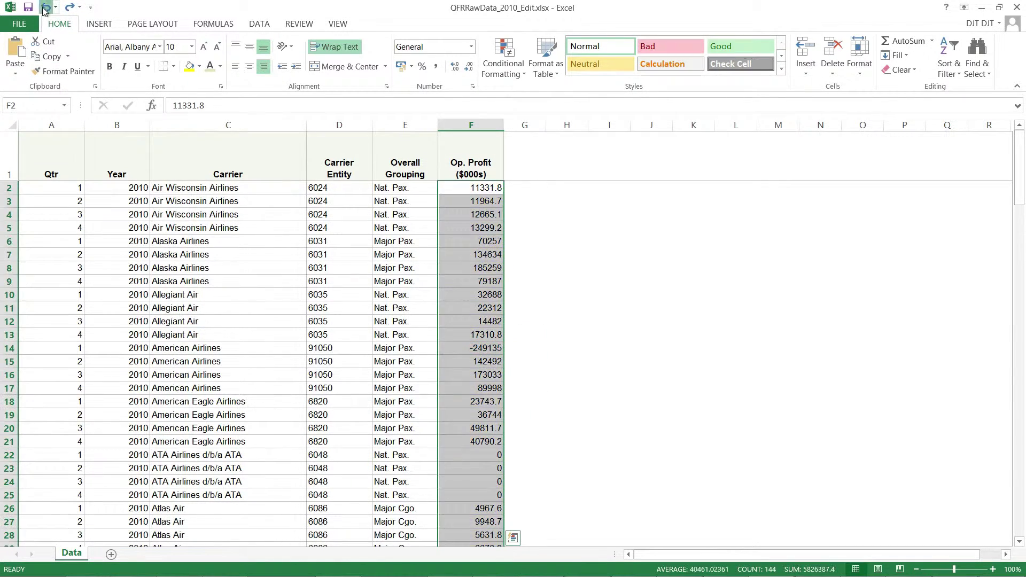
click(46, 7)
scroll(523, 341, up, 20)
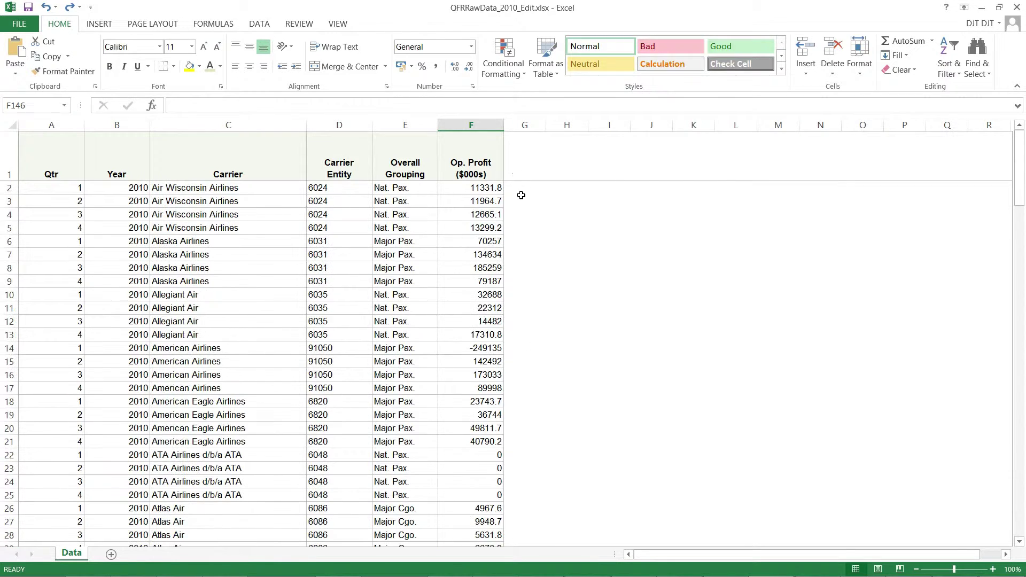
click(519, 192)
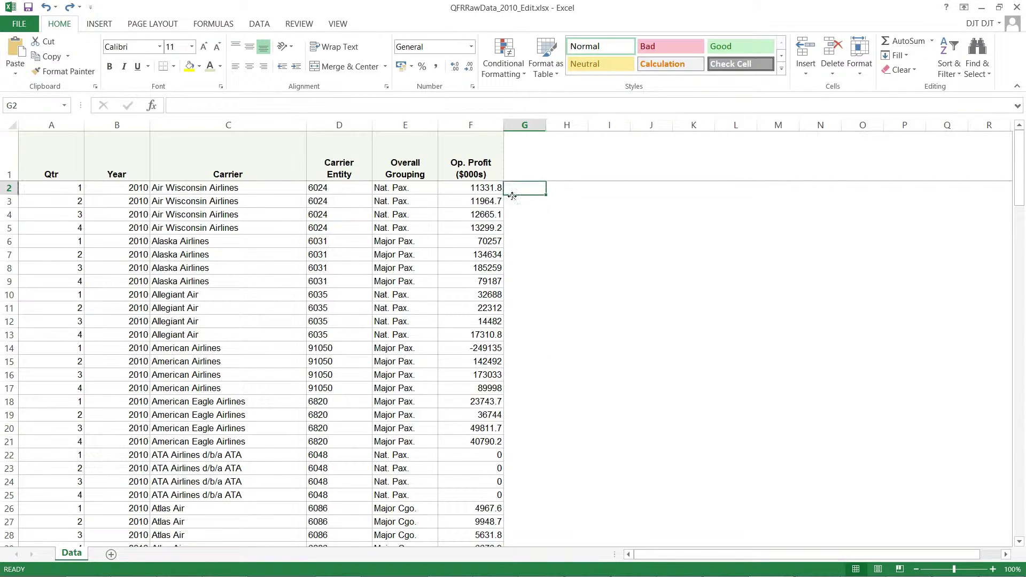
- Start a Greater Than highlight rule on the whole Op. Profit column with a threshold of 0
click(481, 123)
click(502, 60)
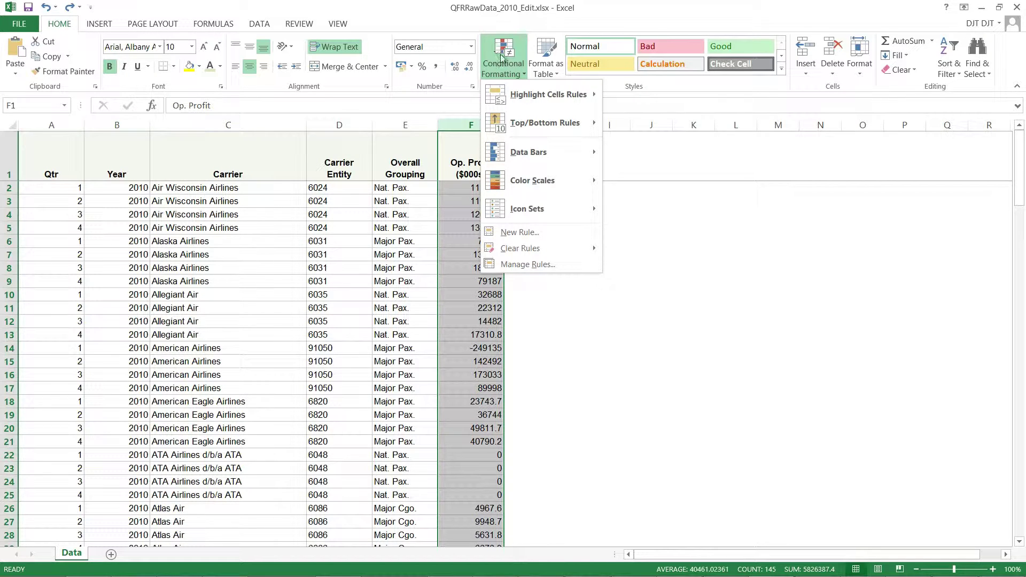
mouse_move(543, 98)
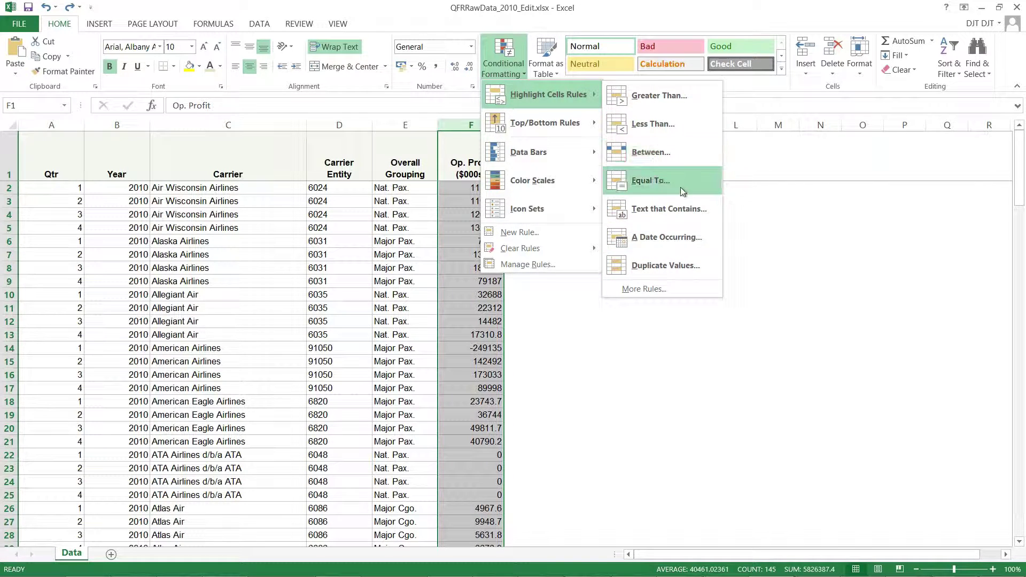
click(676, 102)
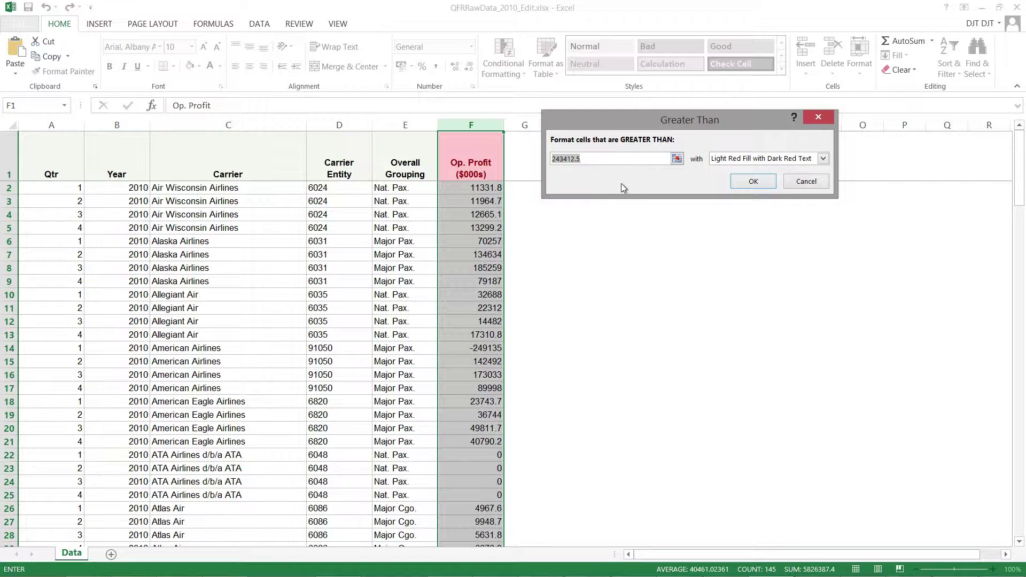
drag(635, 123, 640, 209)
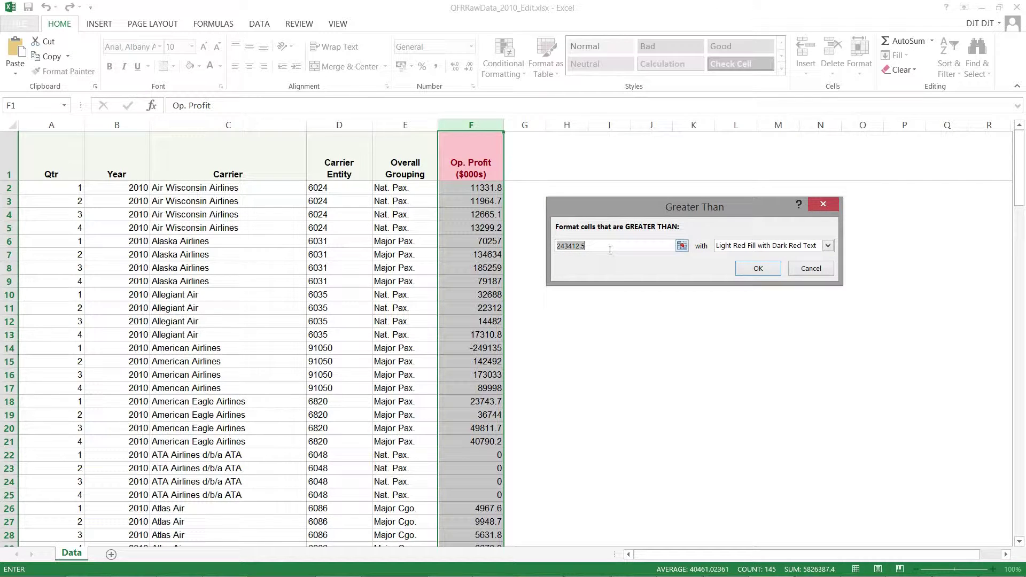
drag(610, 247, 557, 246)
drag(603, 245, 557, 246)
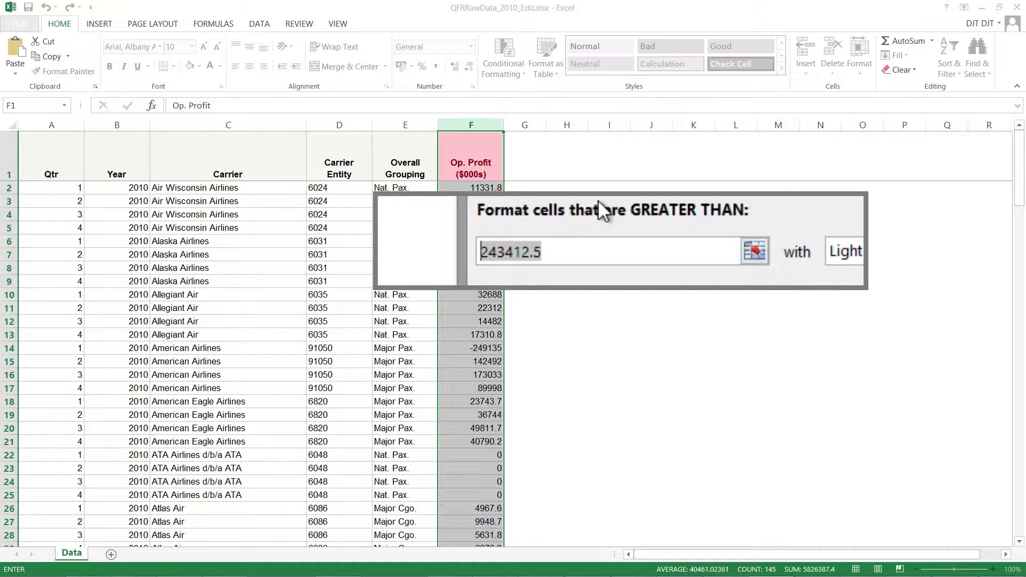
text(0)
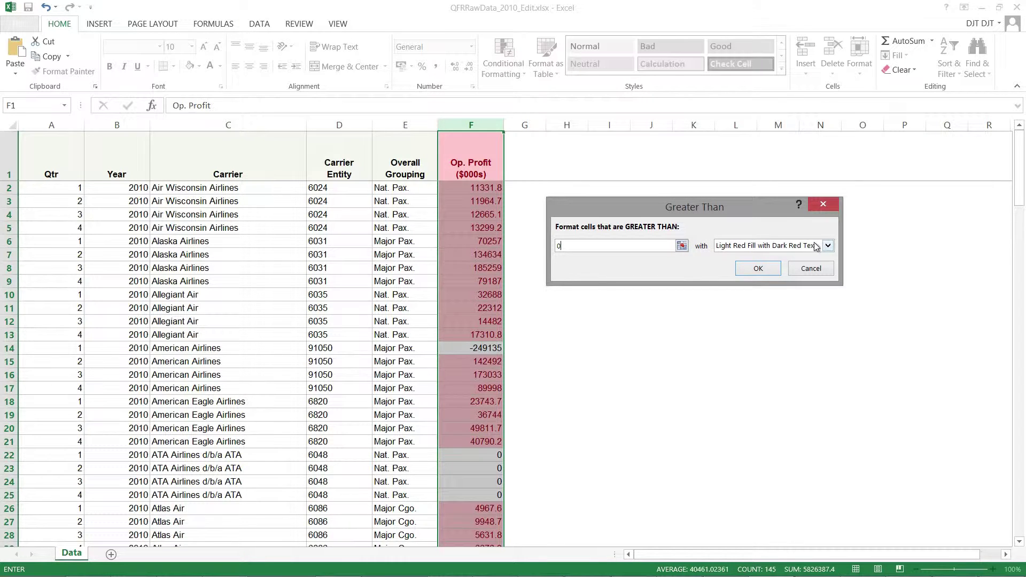
- Try Red Text as the Greater Than rule's format, and switch it to Yellow Fill with Dark Yellow Text
click(827, 245)
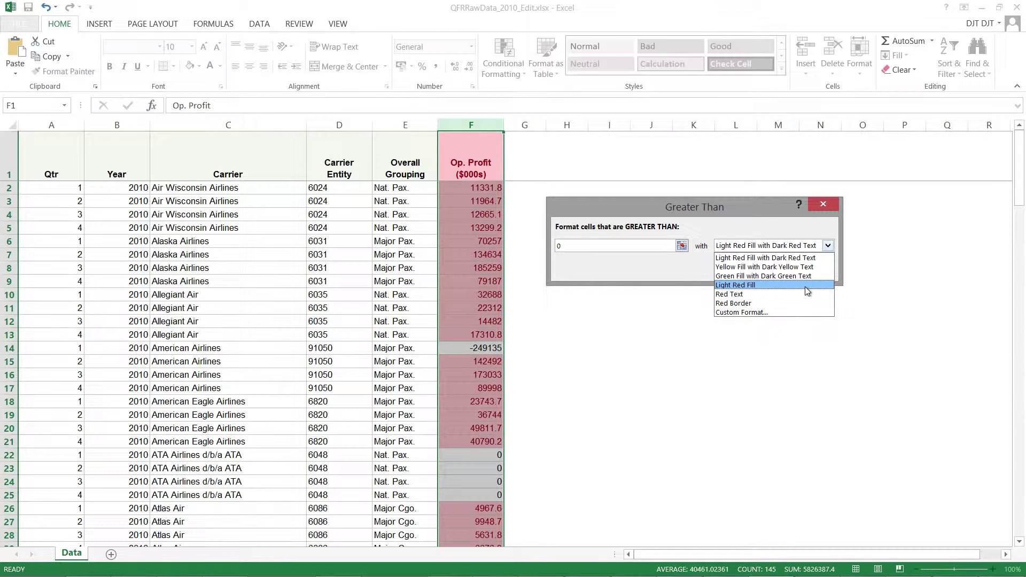
click(802, 294)
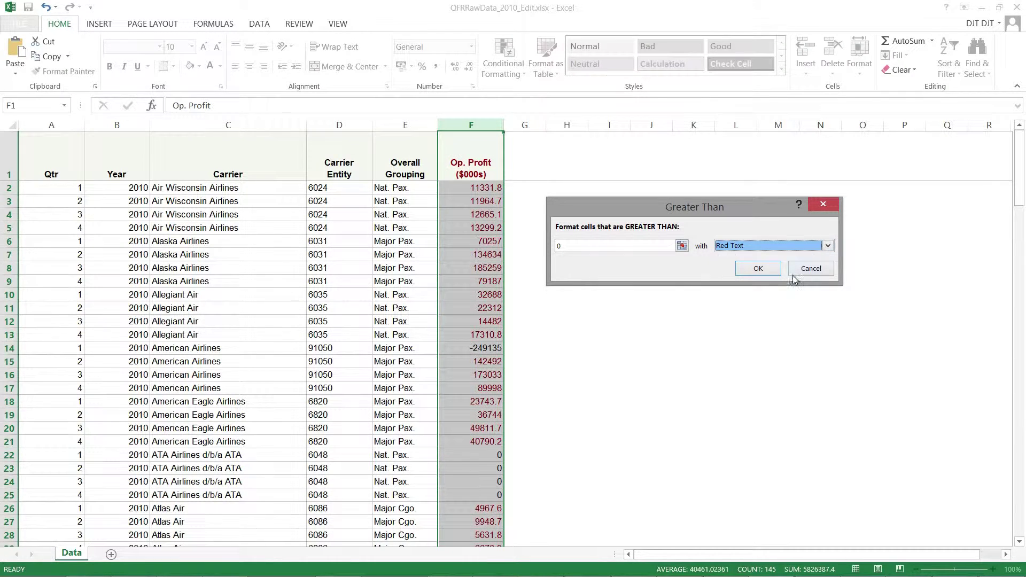
click(827, 249)
click(805, 265)
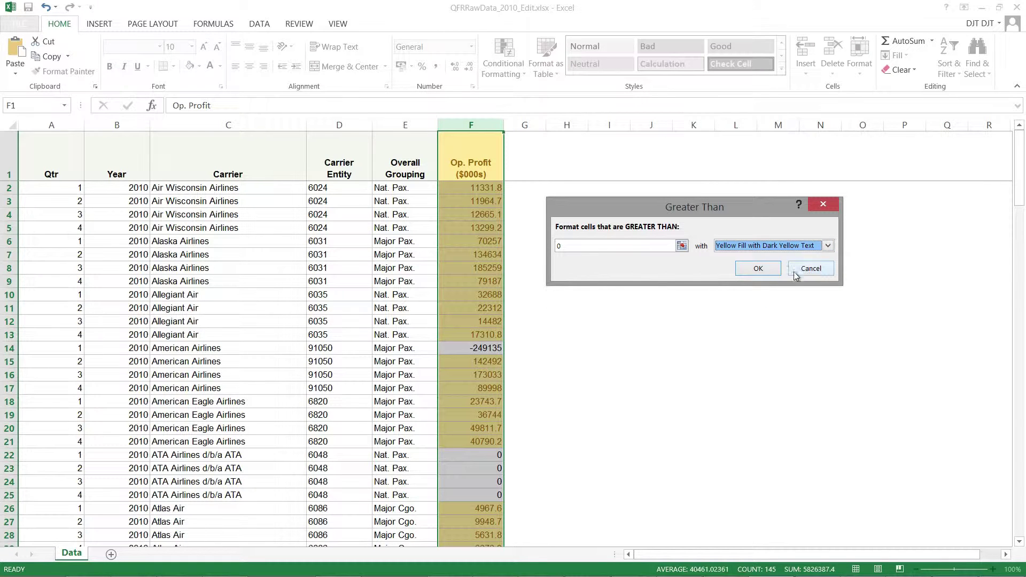
- Give the Greater Than 0 rule on the Op. Profit column a custom format with an outline border and a red fill
click(827, 245)
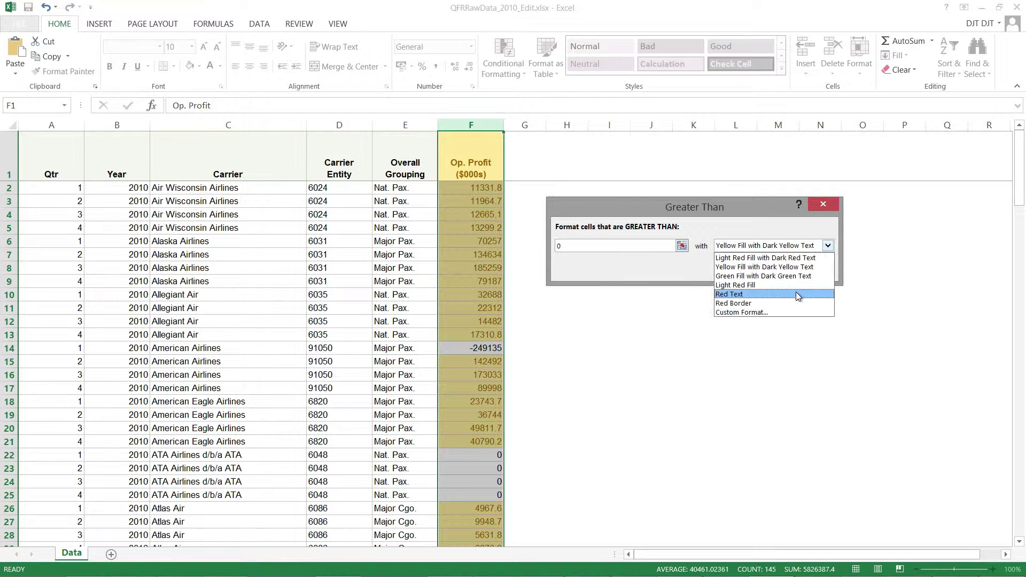
click(791, 311)
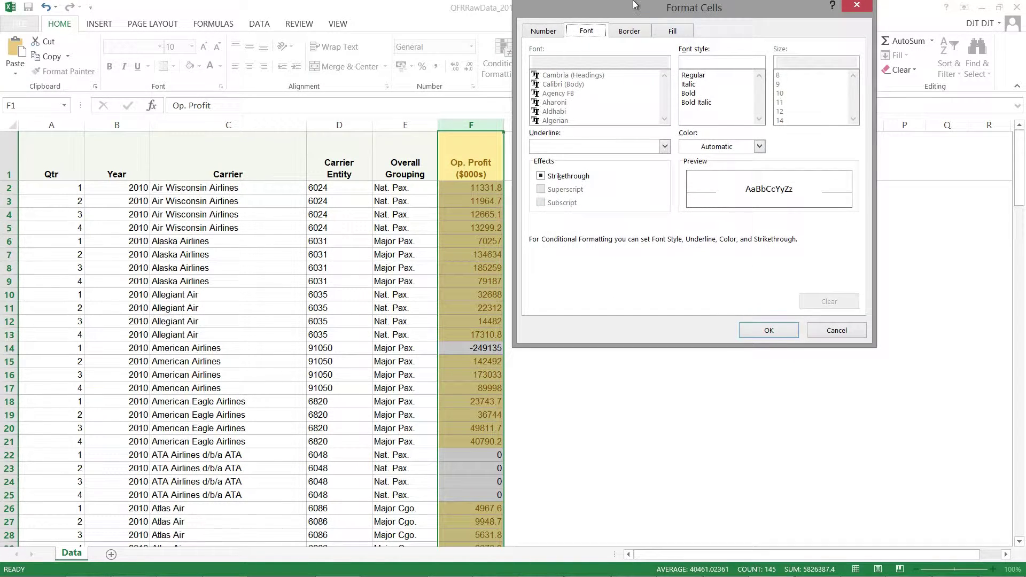
drag(641, 7, 704, 163)
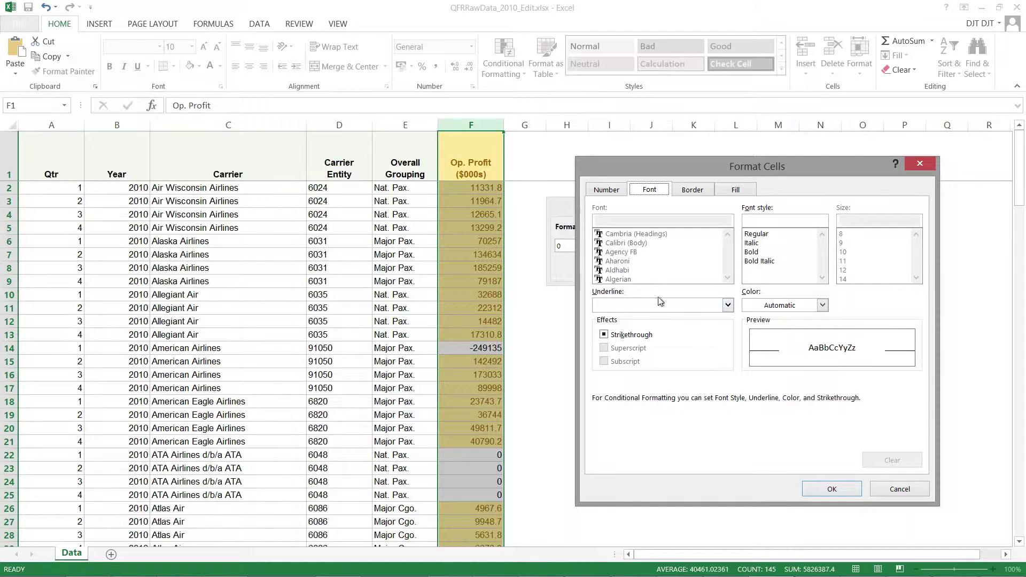
click(692, 190)
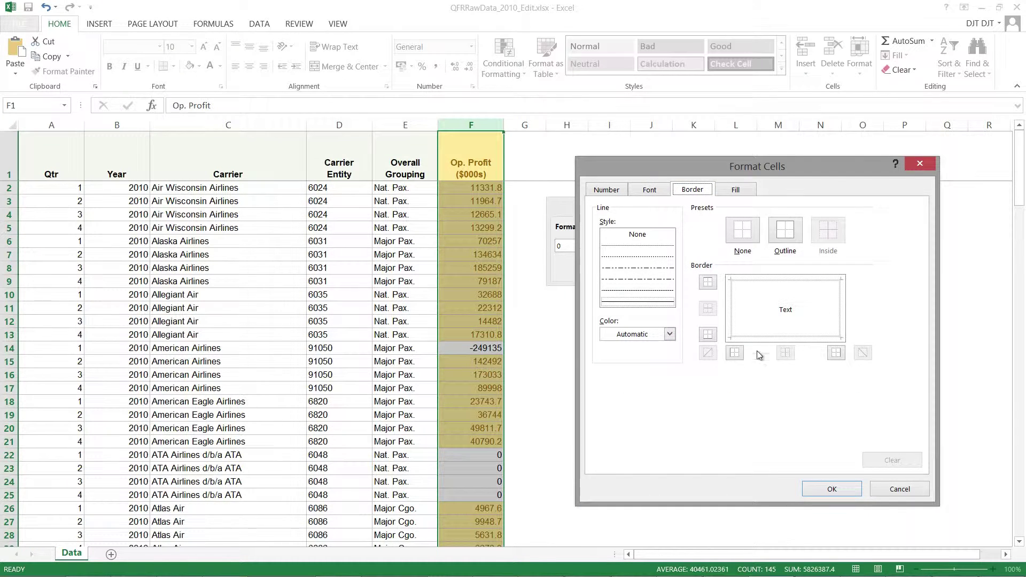
click(785, 230)
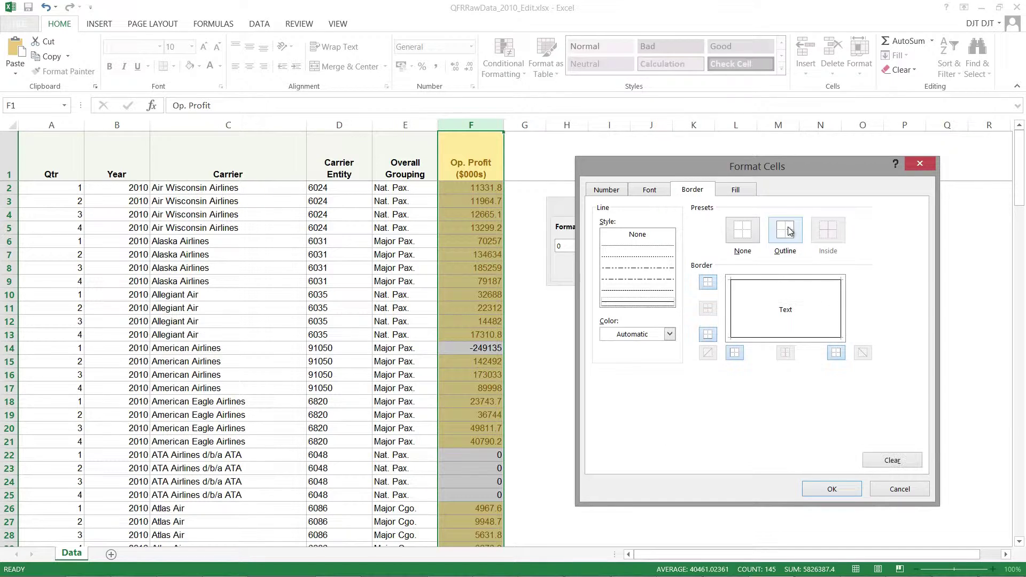
click(744, 195)
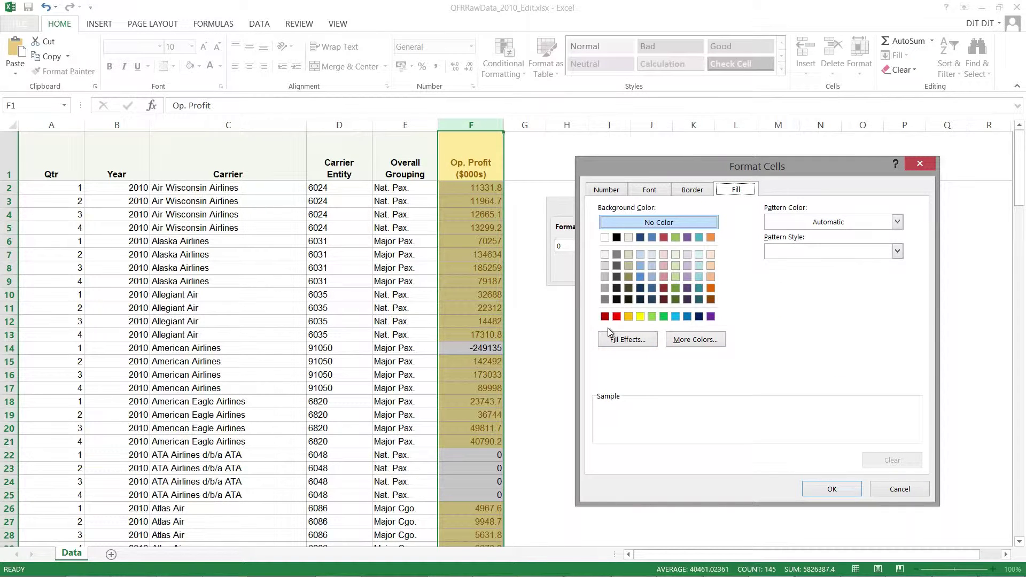
click(617, 316)
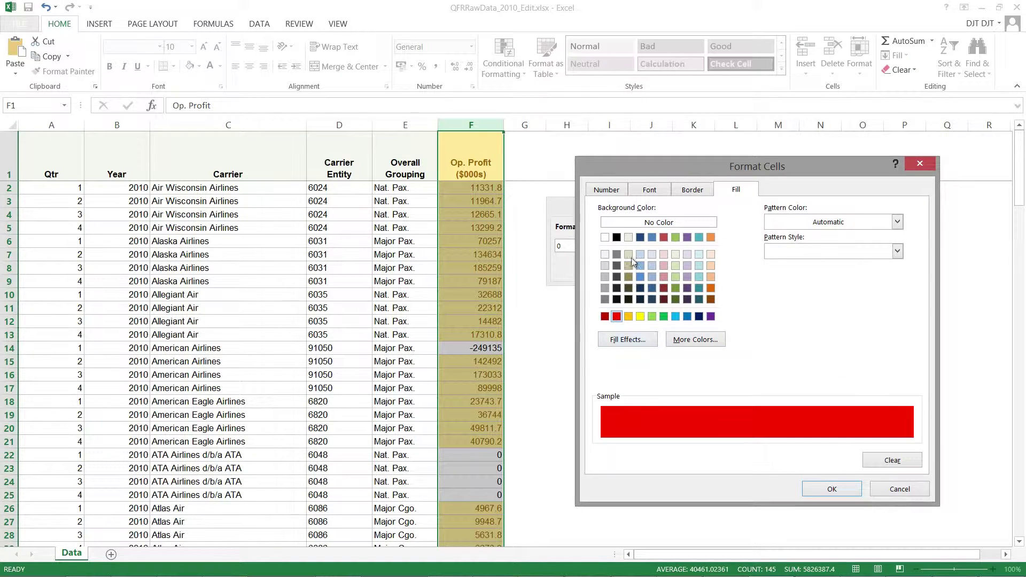
click(619, 194)
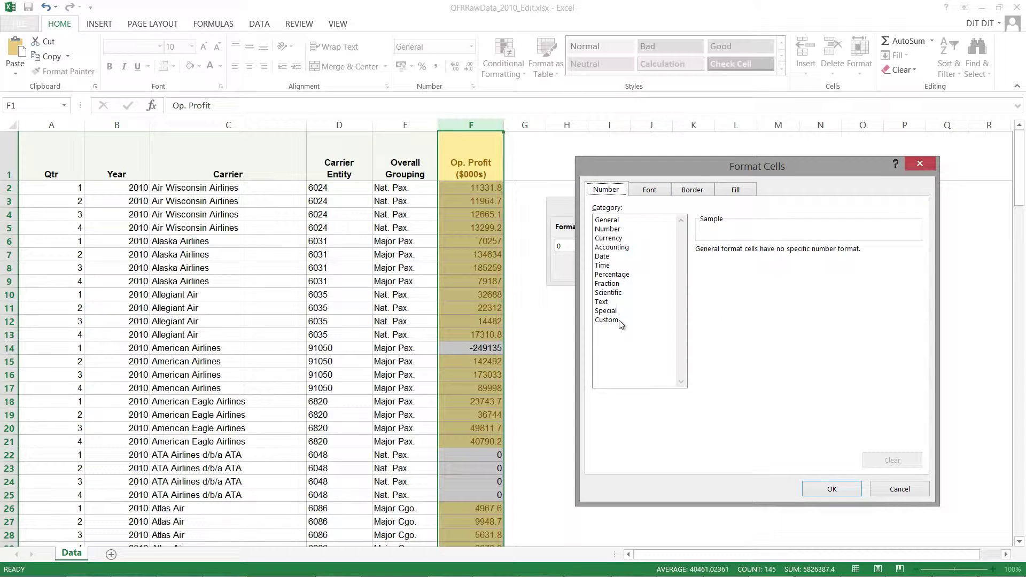
click(833, 487)
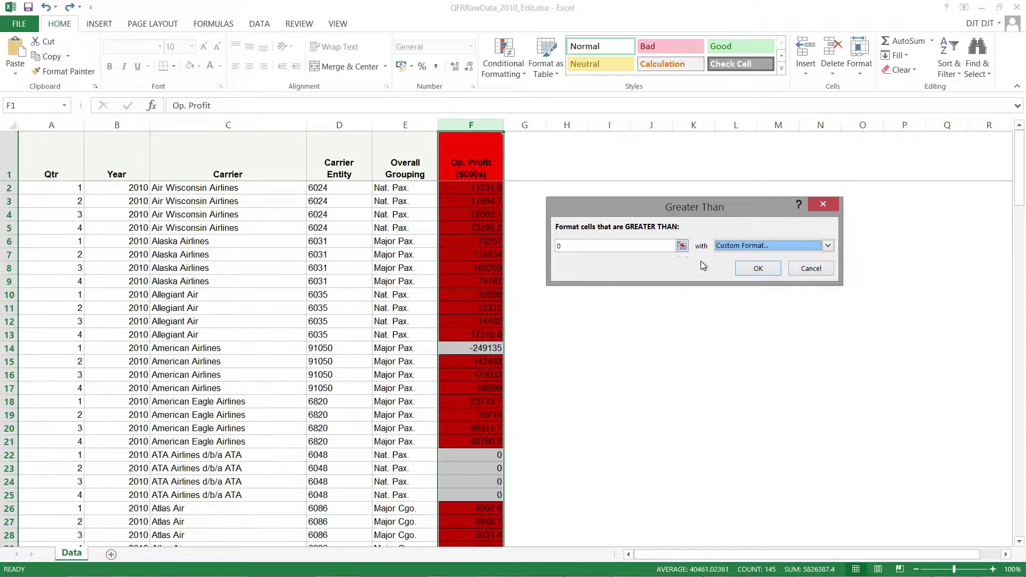
click(753, 268)
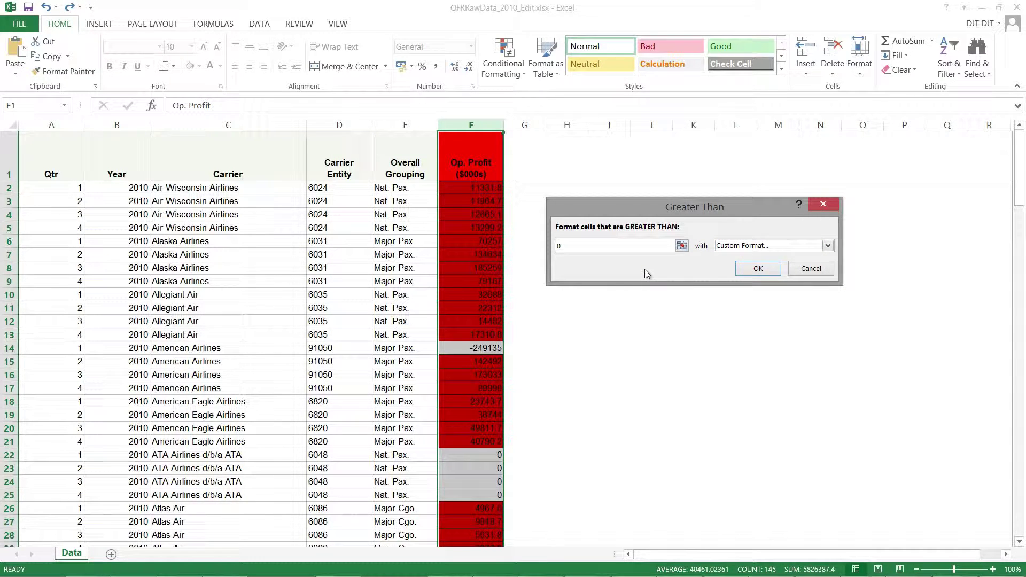
- Try adding cell F2 as a reference in the Greater Than threshold, and cancel the rule
click(587, 244)
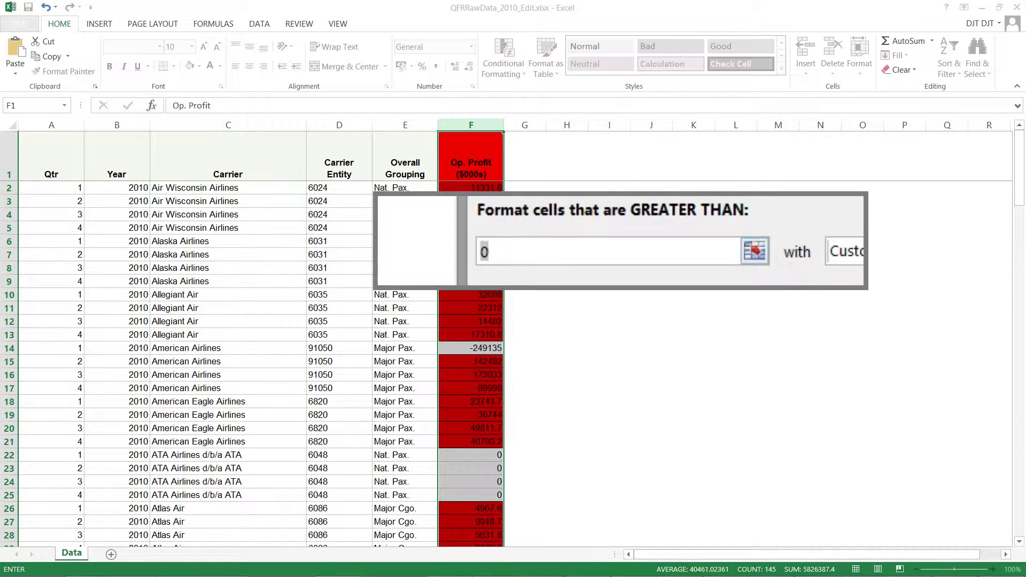
click(478, 188)
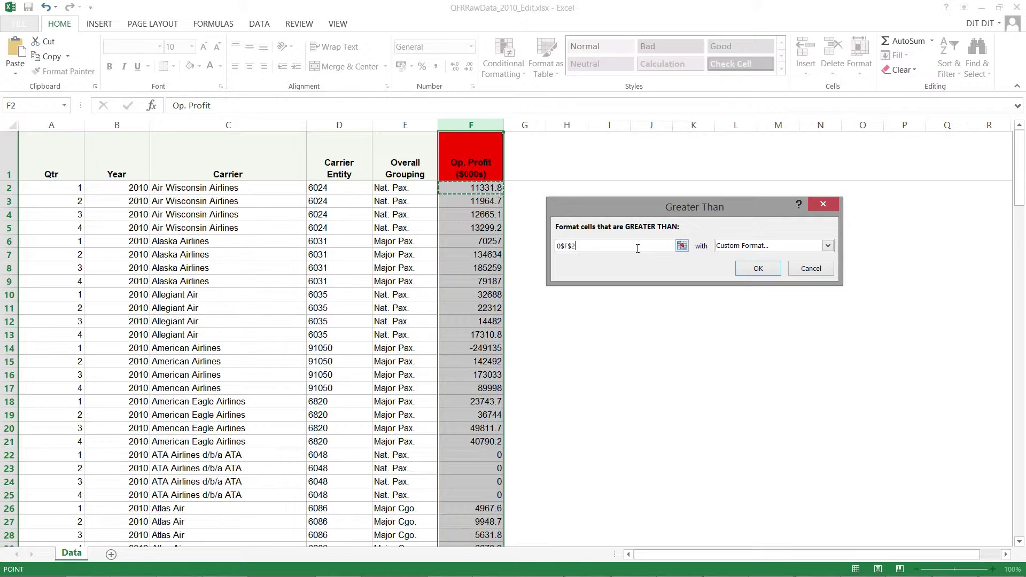
click(800, 271)
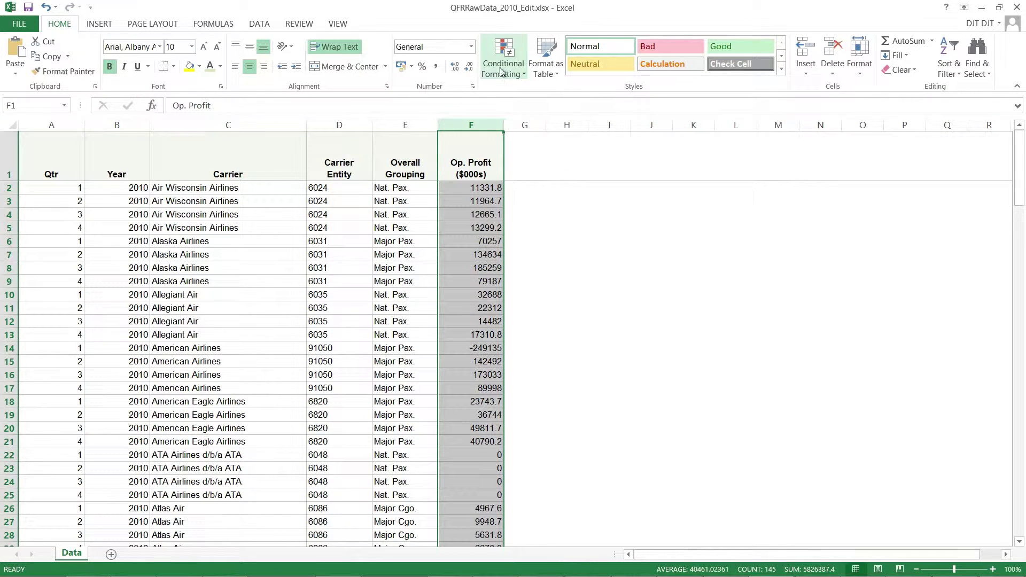
- Examine the conditional formatting rule categories and the conditions a new rule offers for formatting only cells that contain certain content
click(520, 74)
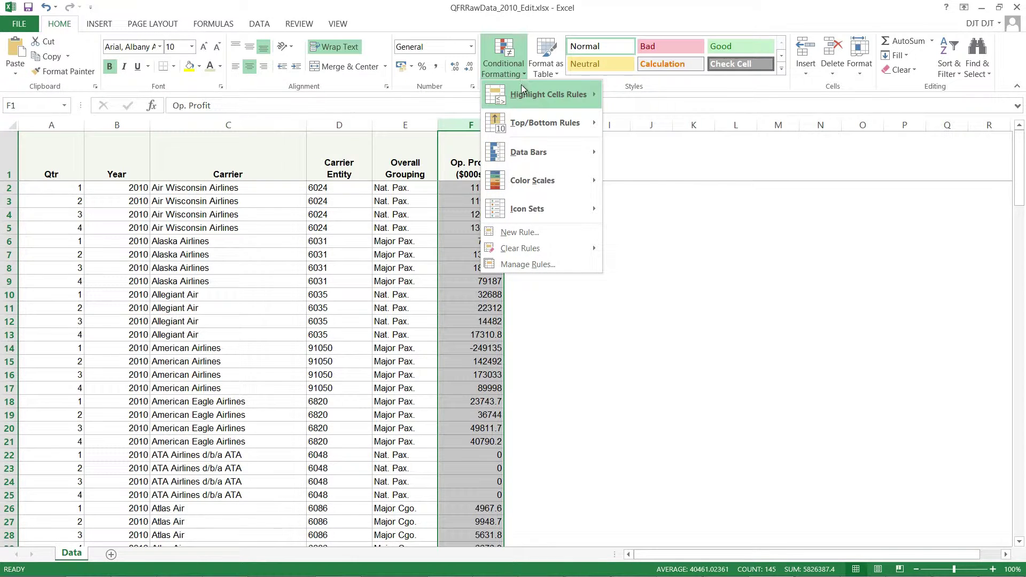
mouse_move(581, 128)
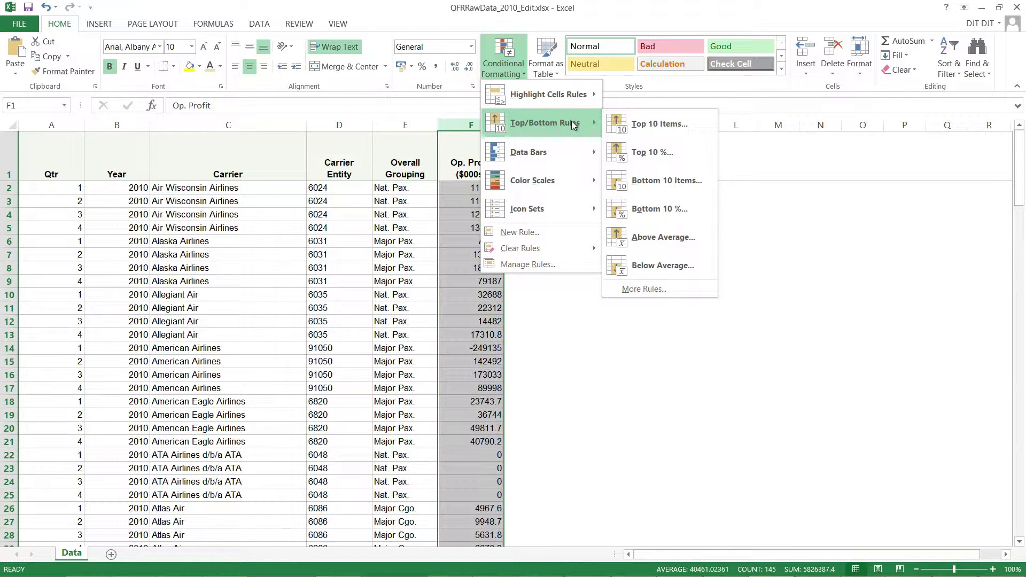
mouse_move(582, 104)
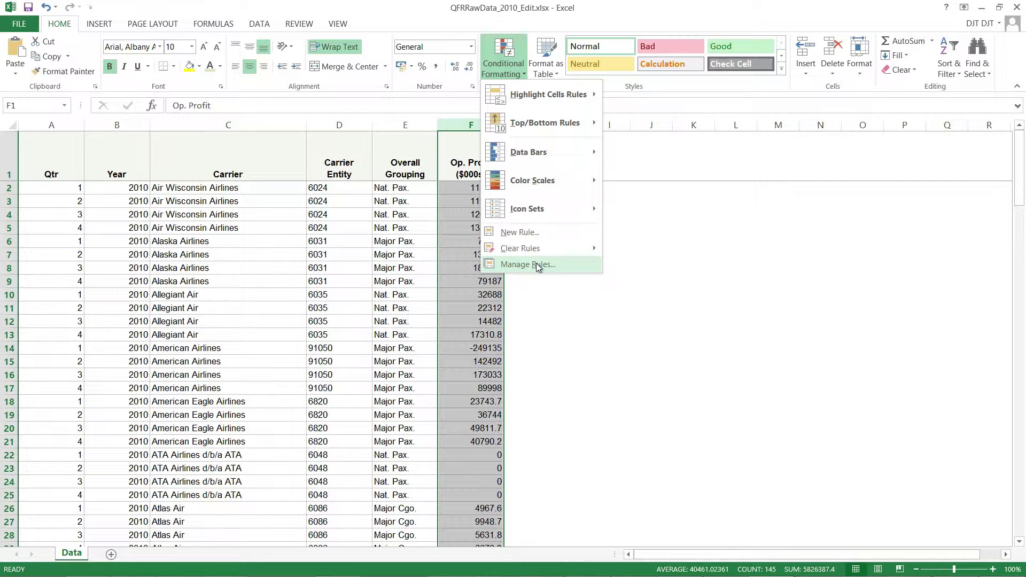
click(553, 233)
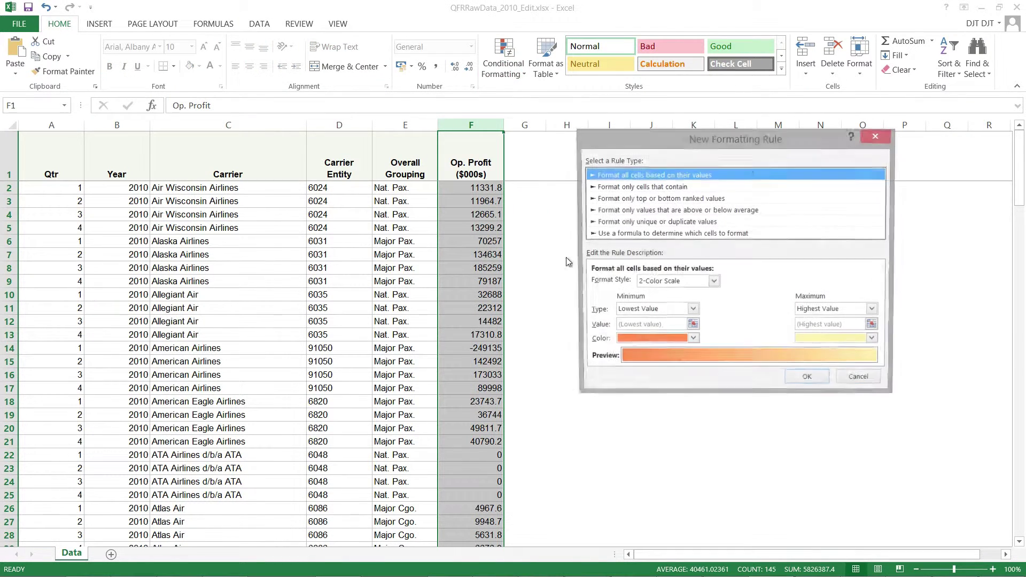
drag(761, 143, 701, 123)
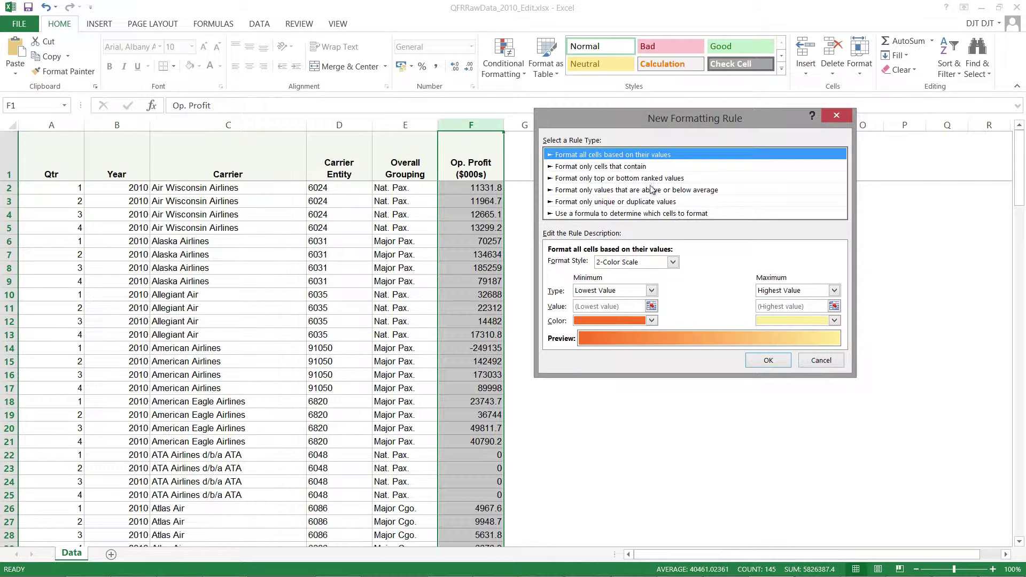
click(651, 168)
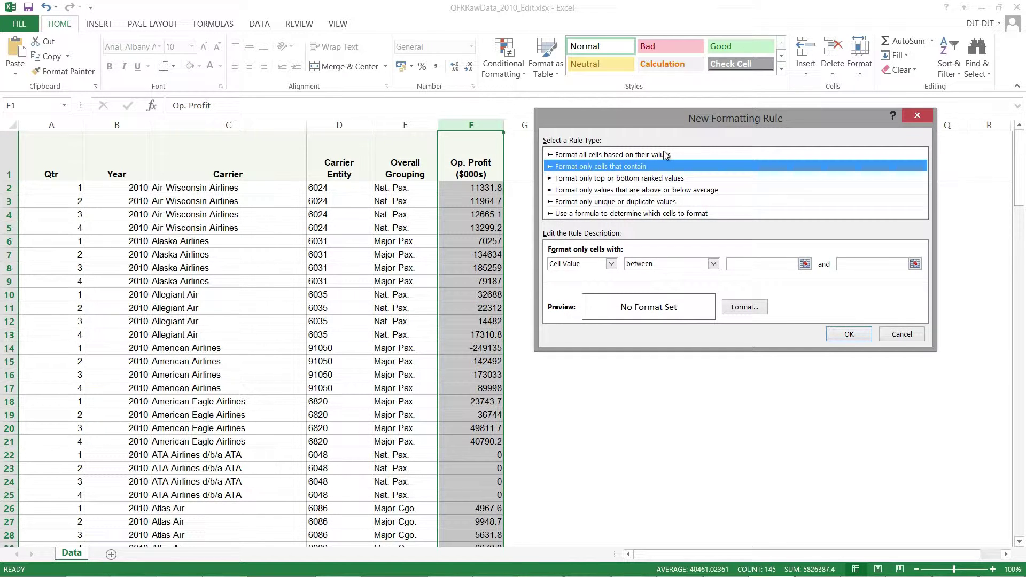
click(611, 264)
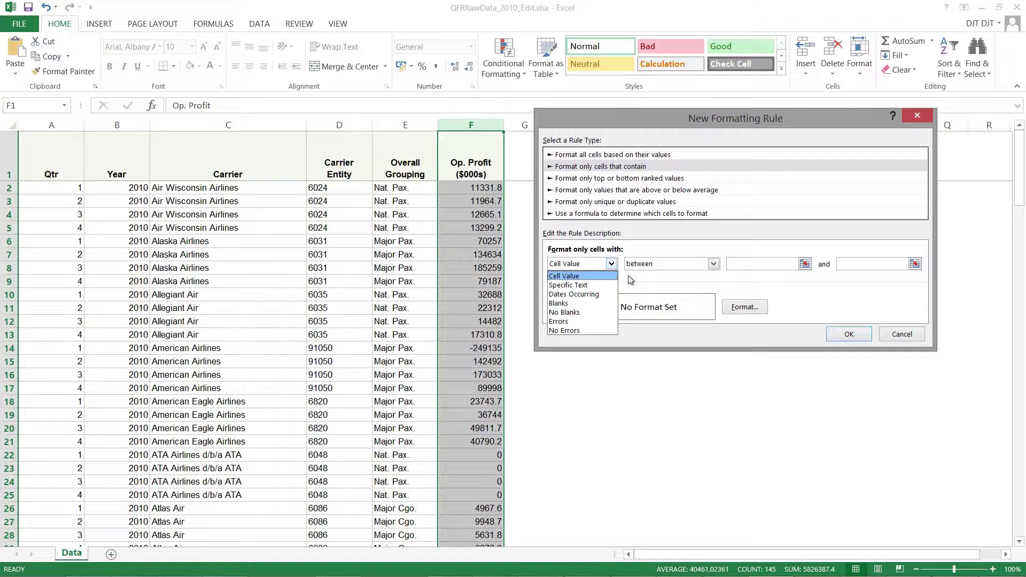
click(634, 183)
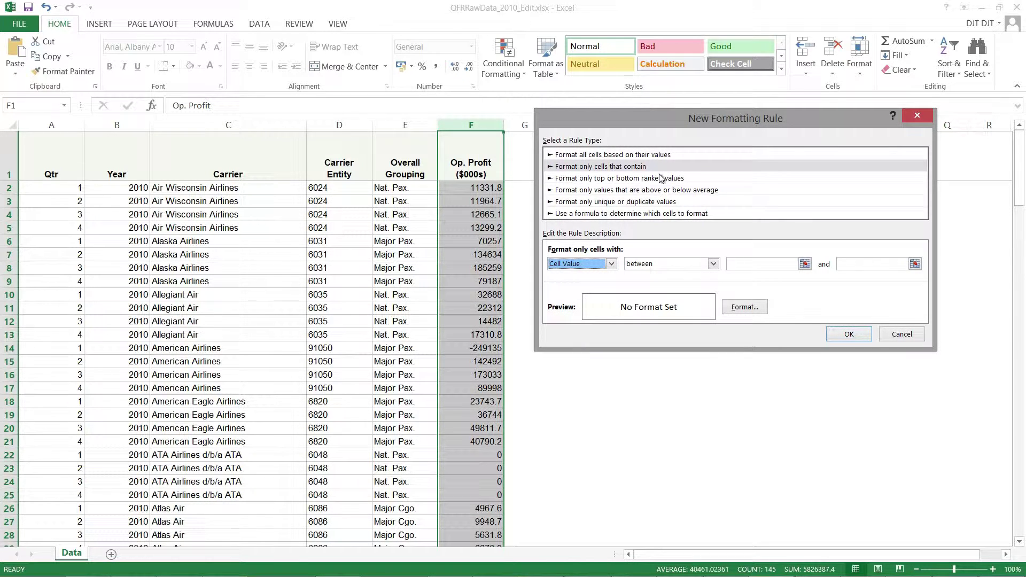
- Examine the top or bottom ranked, above or below average, unique or duplicate, and formula rule types, and cancel the new rule
click(644, 179)
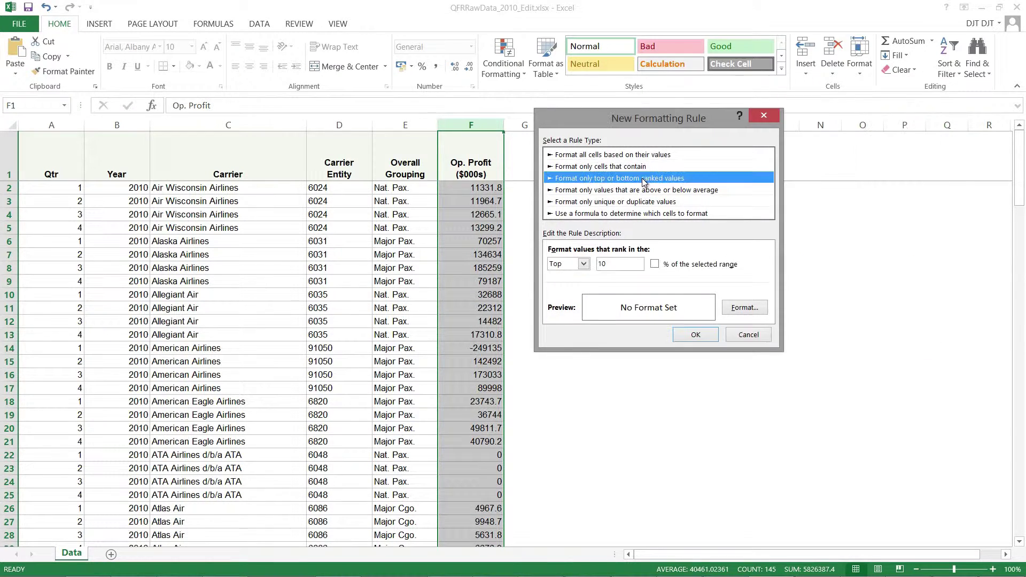
click(704, 190)
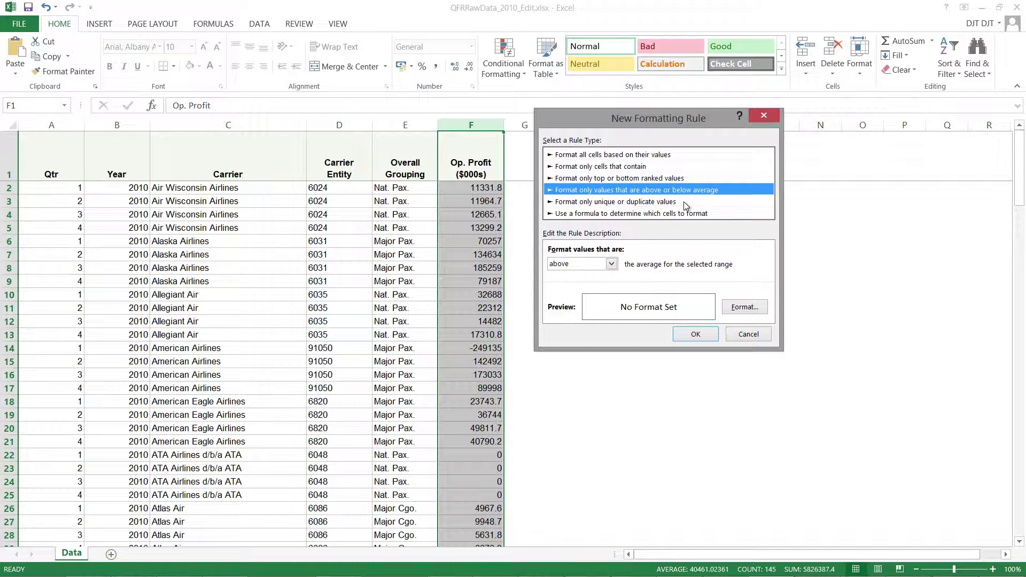
click(686, 206)
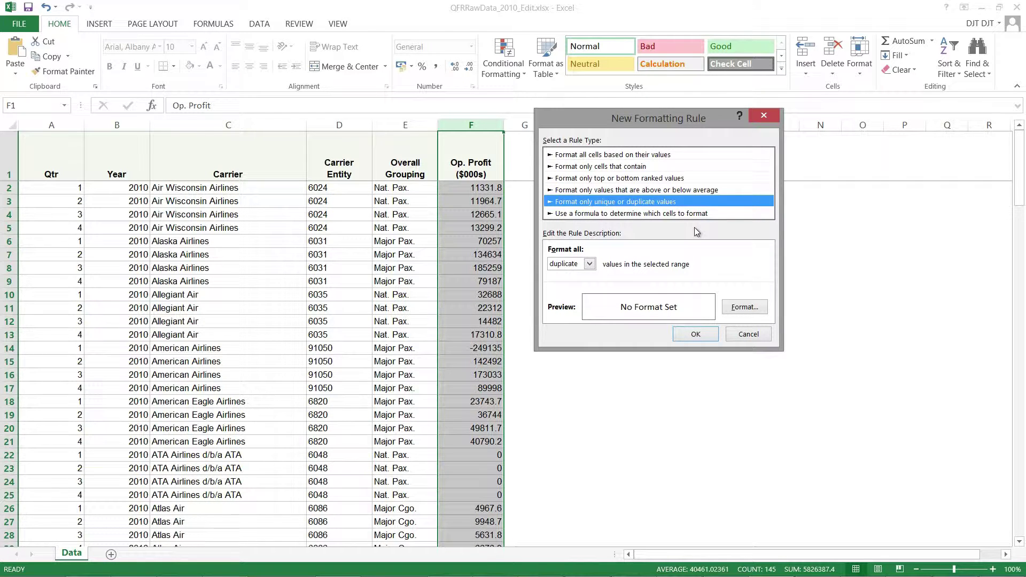
click(666, 213)
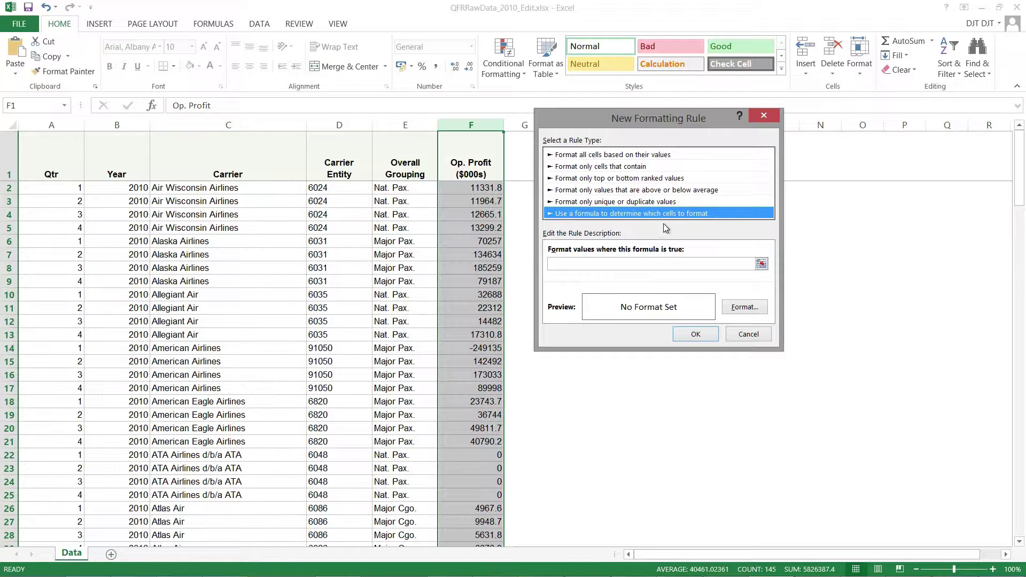
click(591, 264)
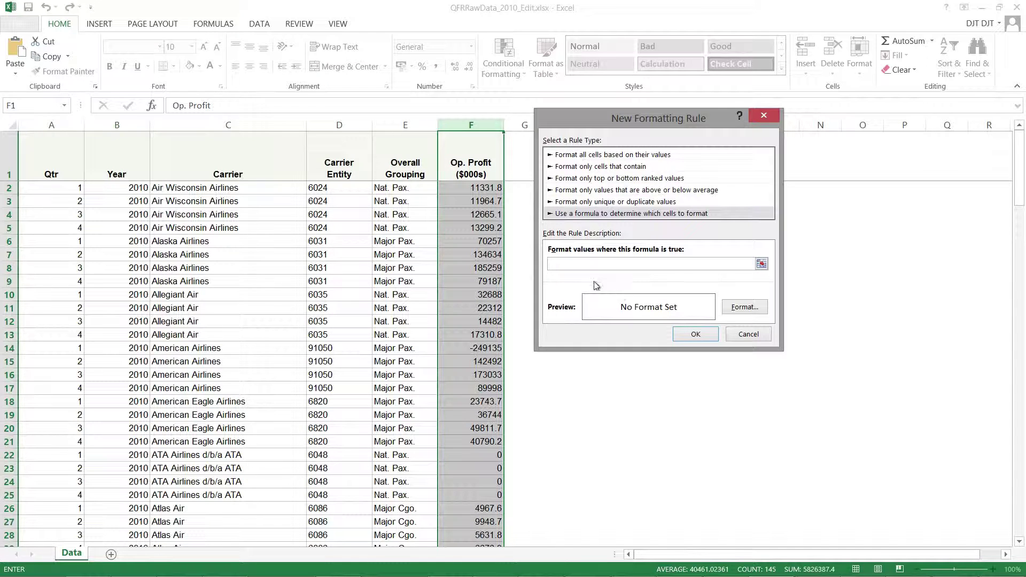
click(756, 338)
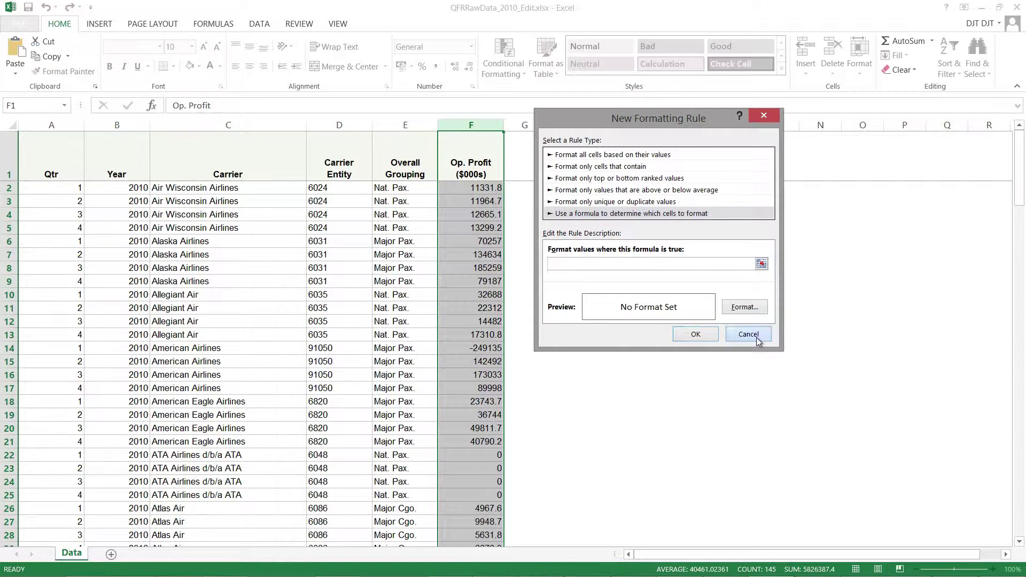
- Start a new conditional formatting rule on cell F2 that uses a formula to determine which cells to format
click(502, 189)
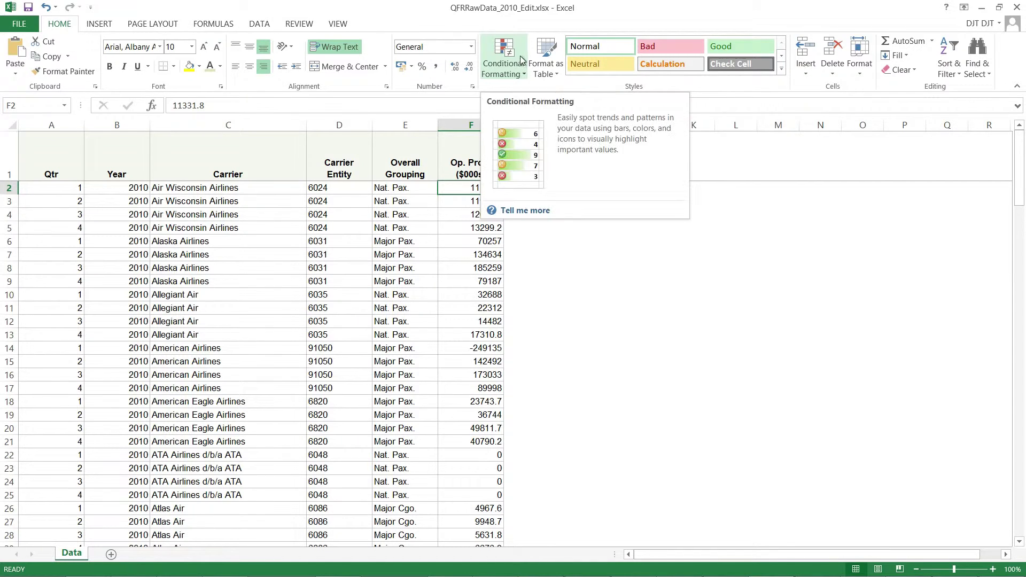
click(523, 75)
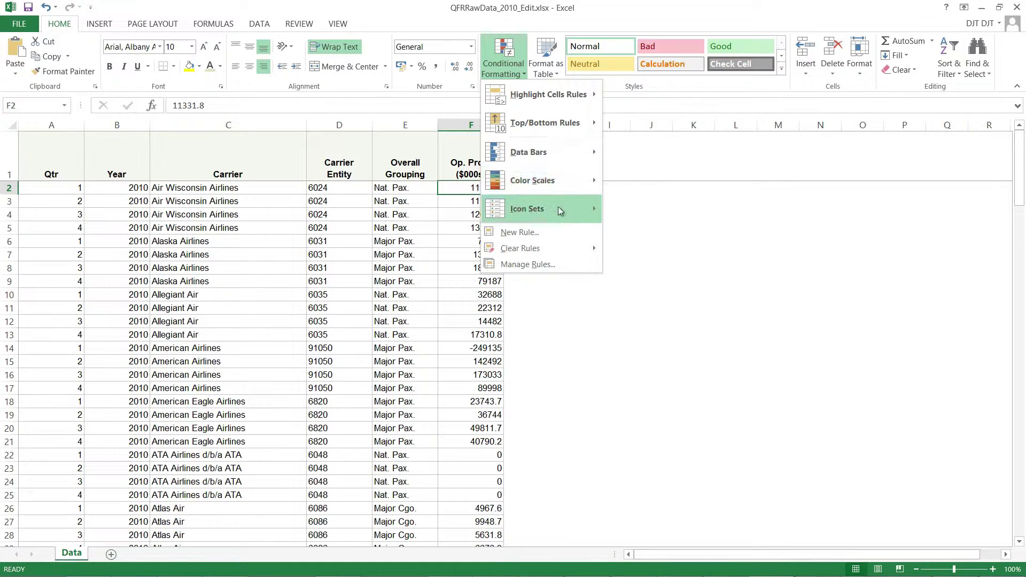
click(553, 235)
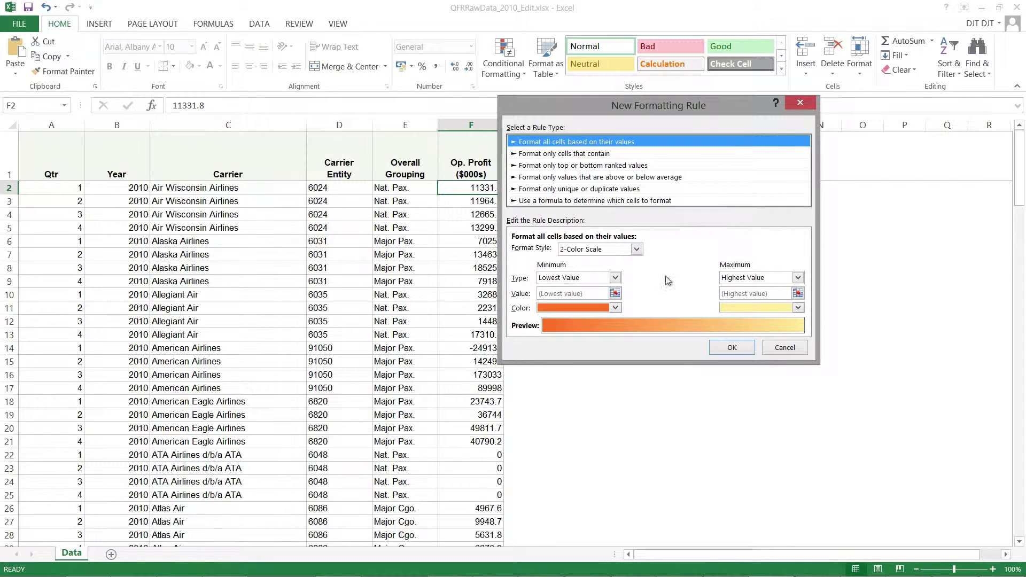
drag(604, 104, 661, 136)
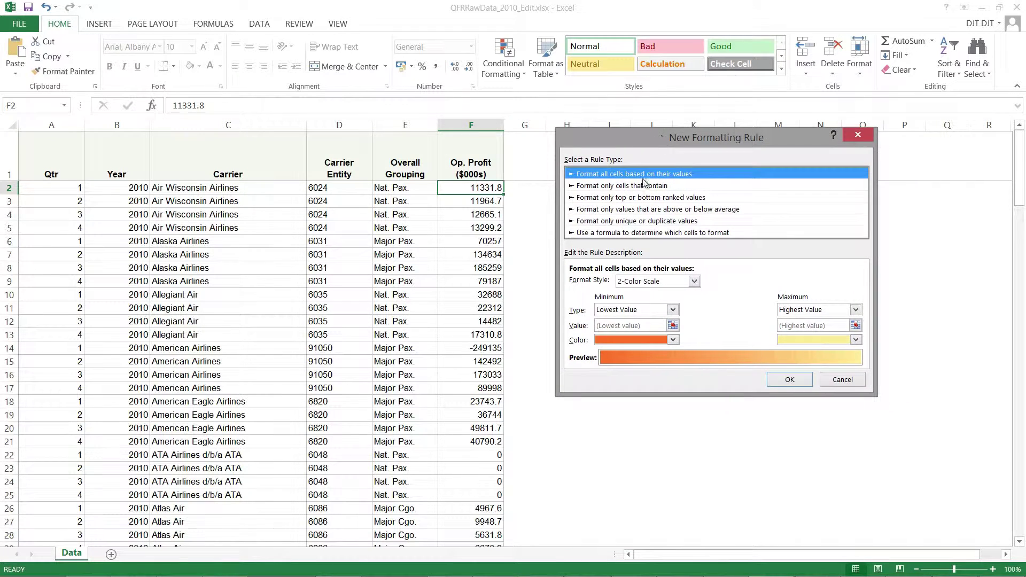
click(609, 234)
click(609, 283)
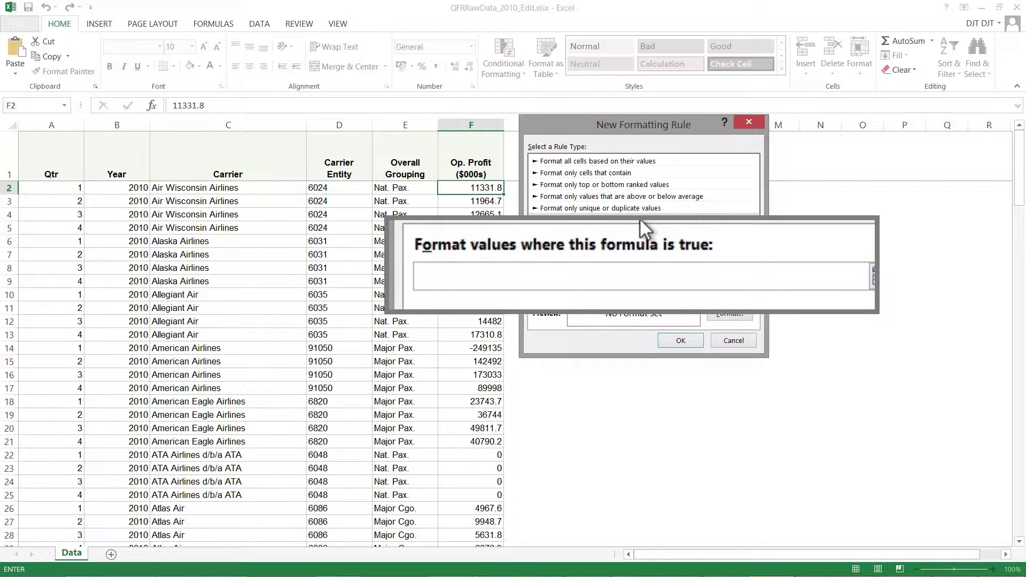
- Set the new rule's formula to =$F$2>=0 and give it a yellow background fill
click(492, 189)
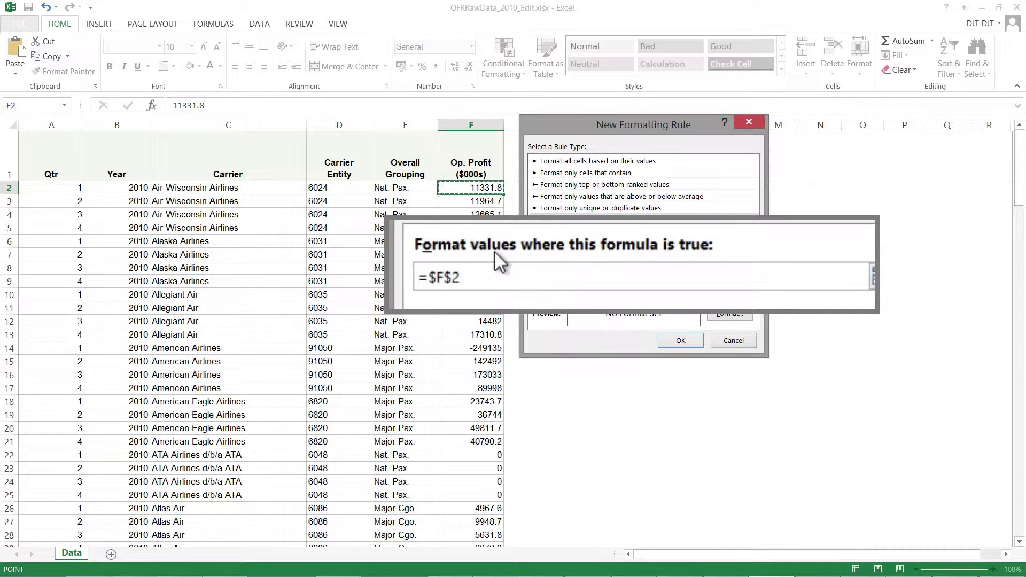
text(>=0)
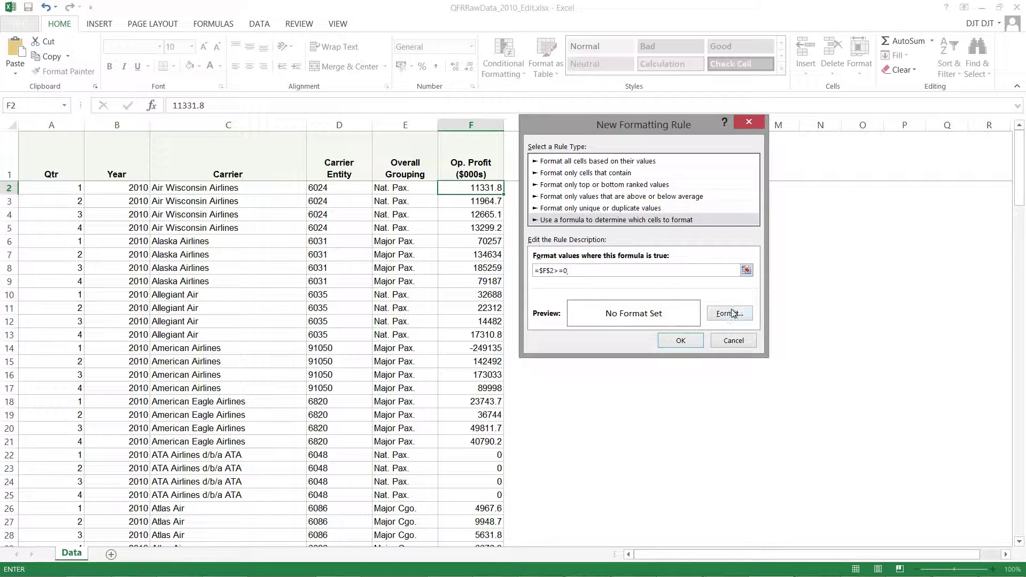
click(730, 312)
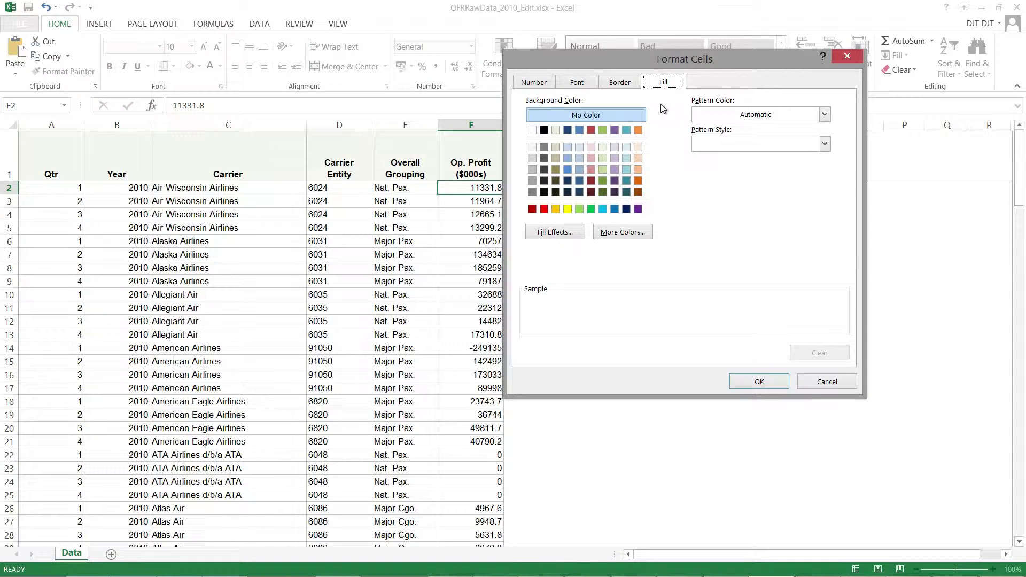
key(Left)
key(Left)
key(Left)
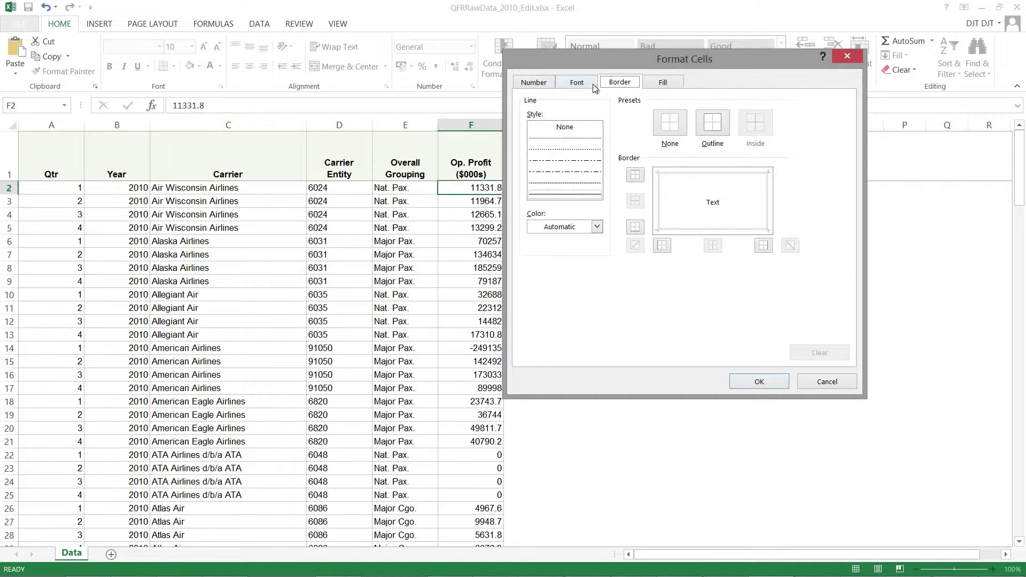
key(Right)
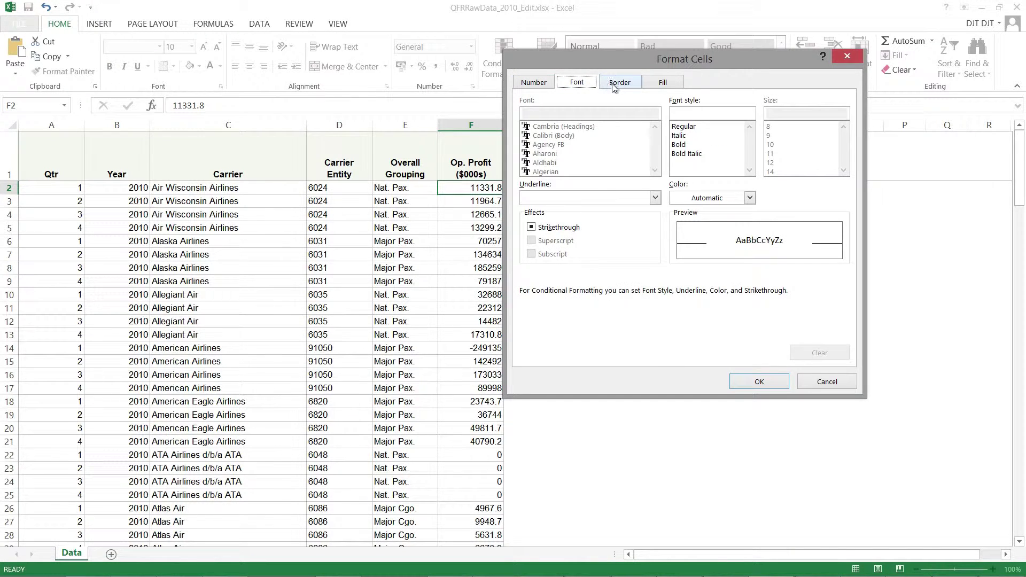
click(649, 86)
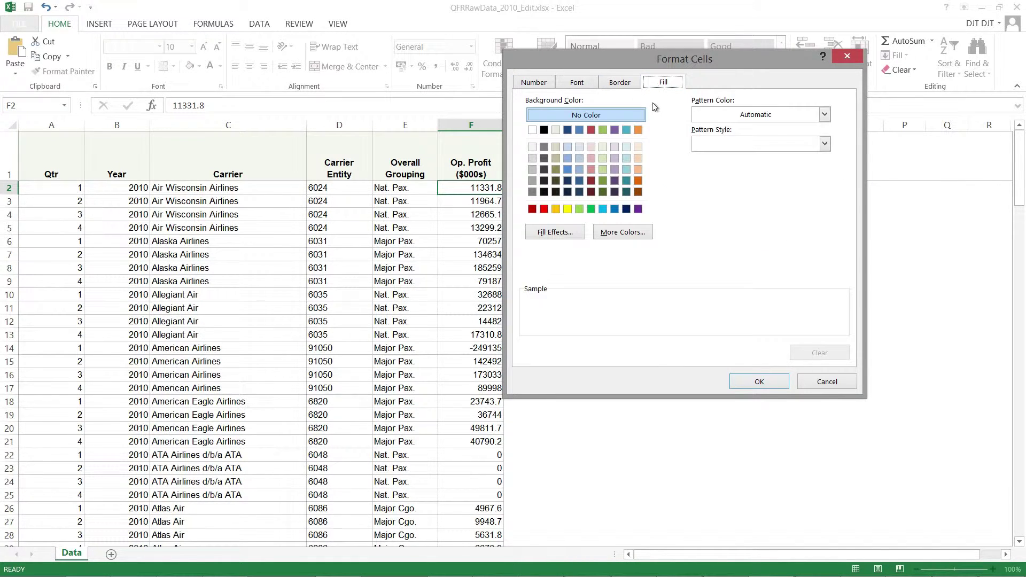
click(566, 209)
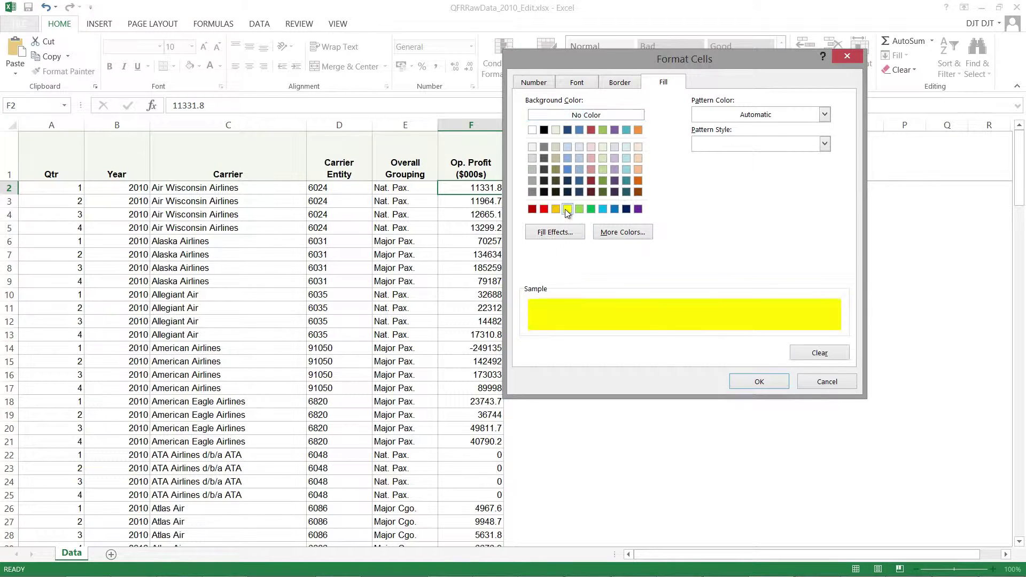
click(752, 382)
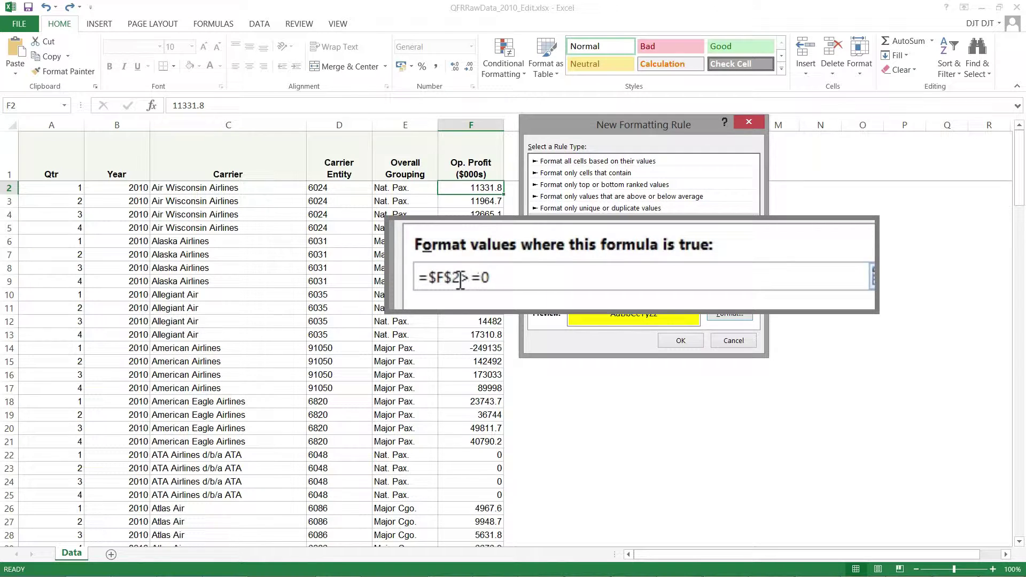
- Make the row reference relative so the rule formula reads =$F2>=0, and apply the rule to cell F2
click(452, 278)
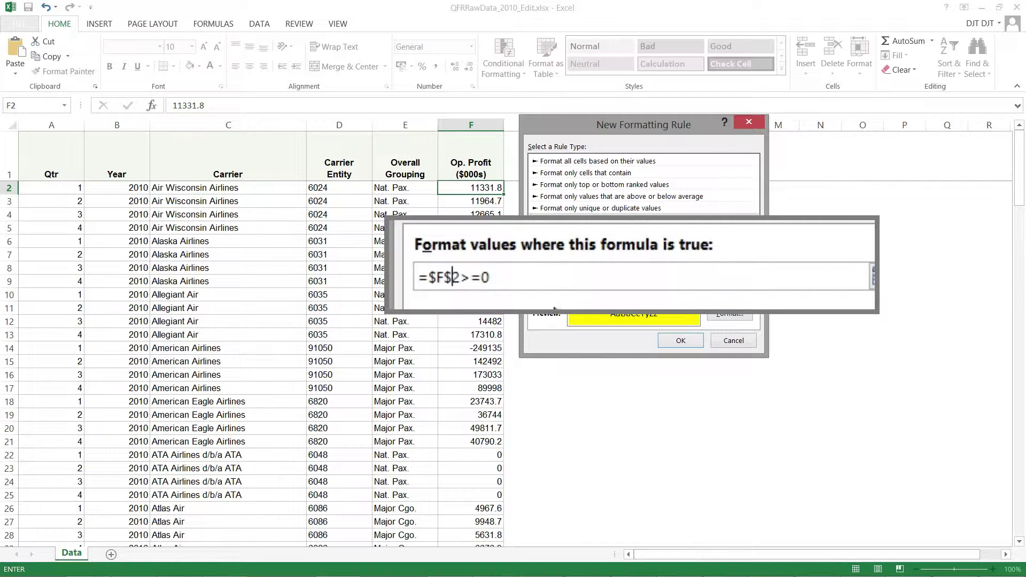
key(BackSpace)
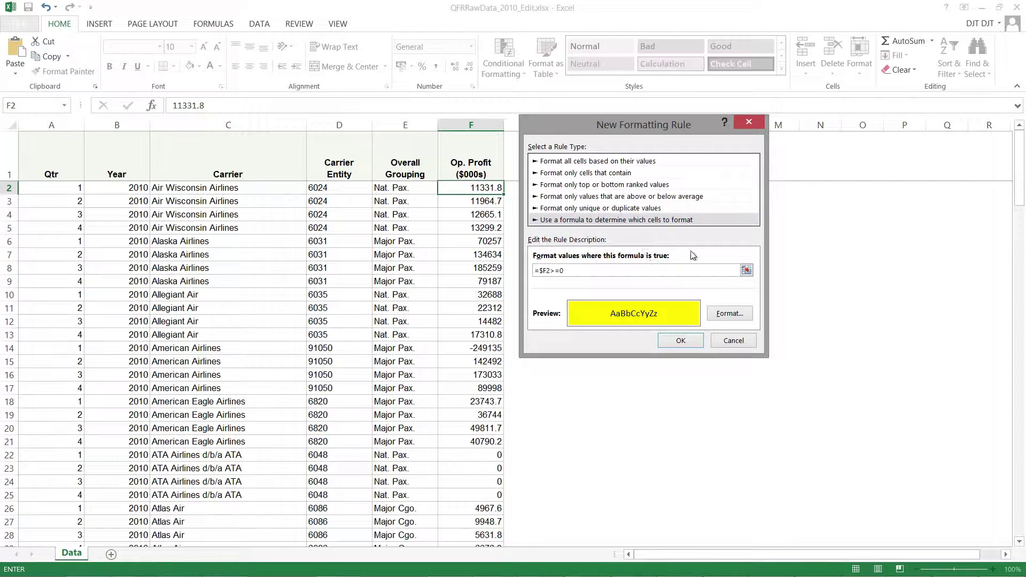
click(682, 343)
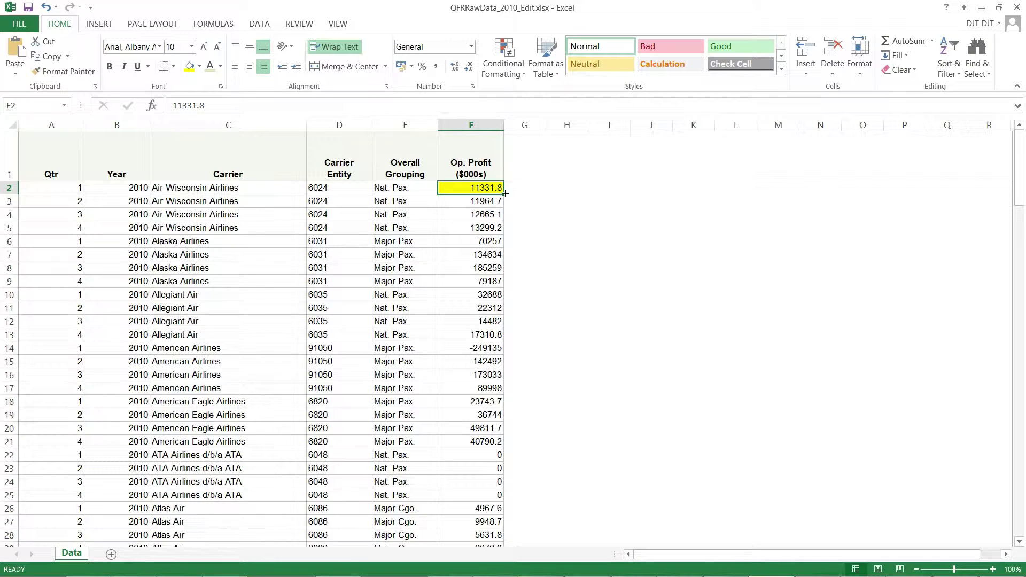
- Copy cell F2 and paste only its formats onto the remaining Op. Profit cells, F3 to F145
right_click(486, 188)
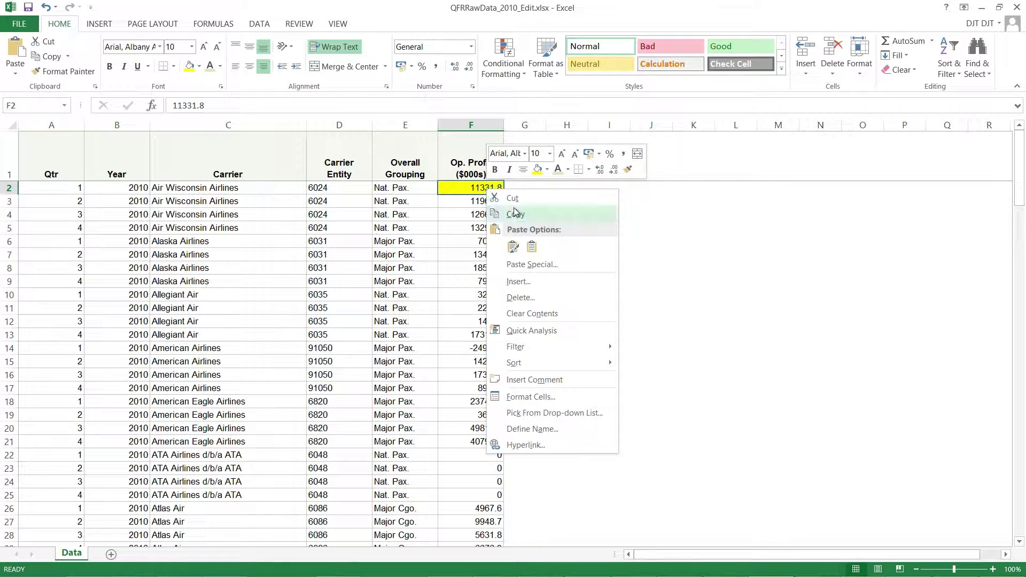
click(516, 214)
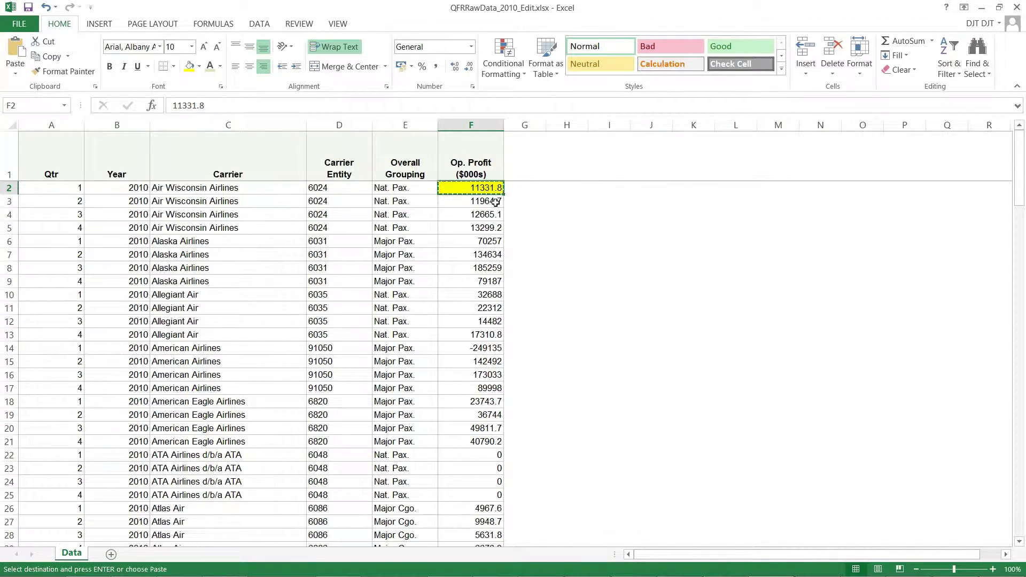
mouse_move(489, 200)
mouse_down()
mouse_move(467, 415)
mouse_move(482, 570)
mouse_move(469, 574)
mouse_move(470, 167)
mouse_move(471, 199)
mouse_up()
right_click(472, 201)
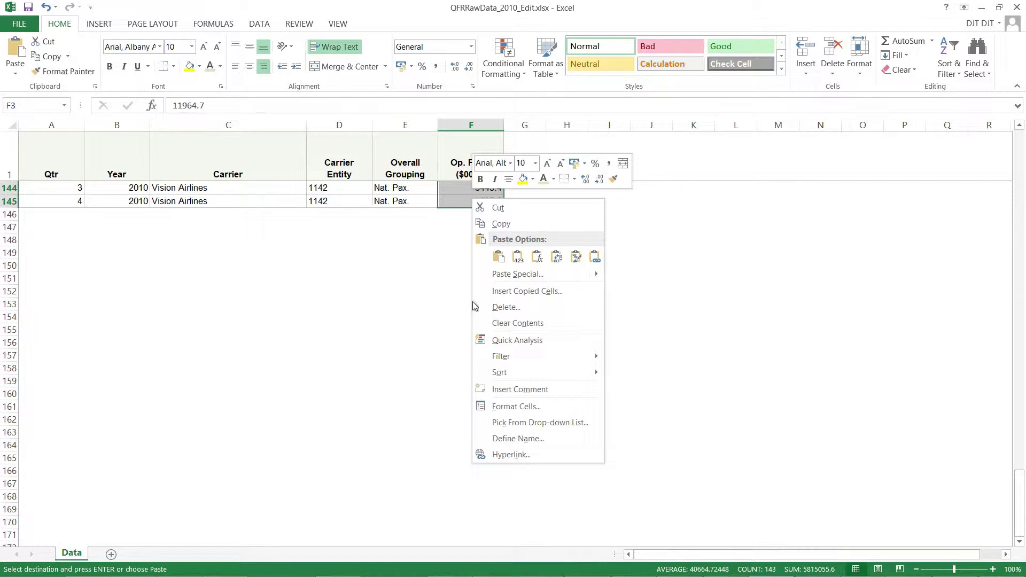
click(515, 275)
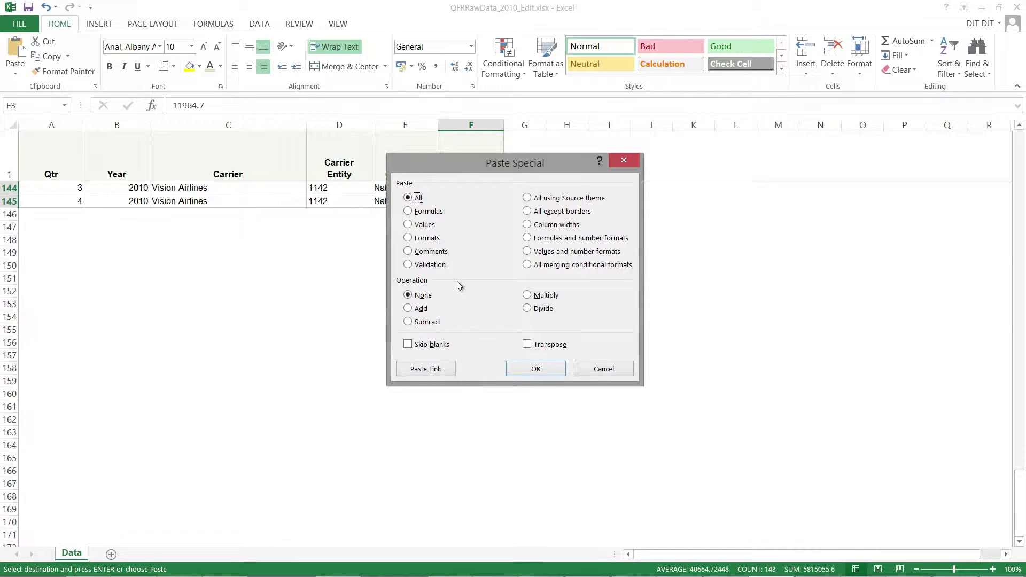
click(413, 237)
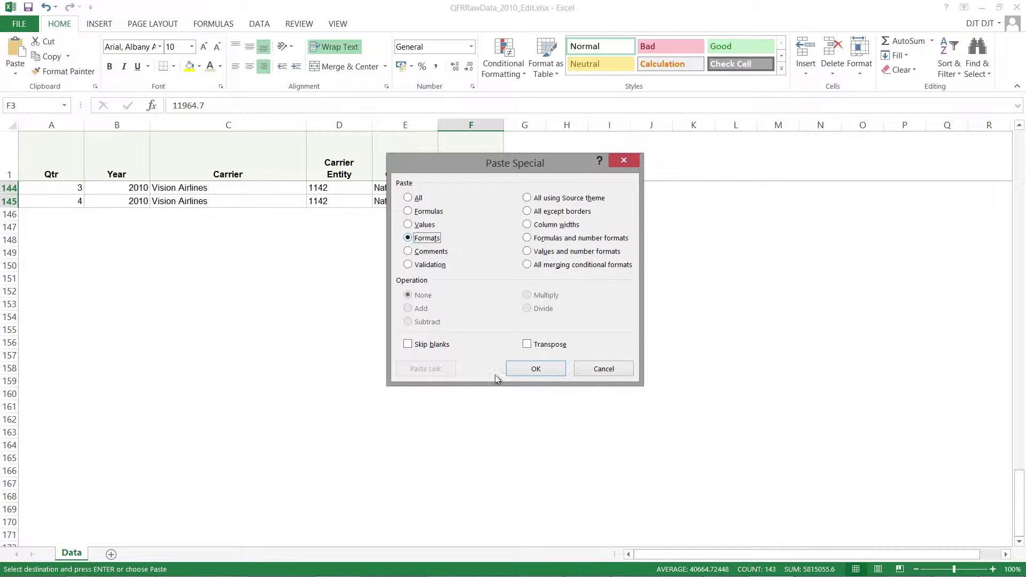
click(535, 369)
scroll(598, 356, up, 5)
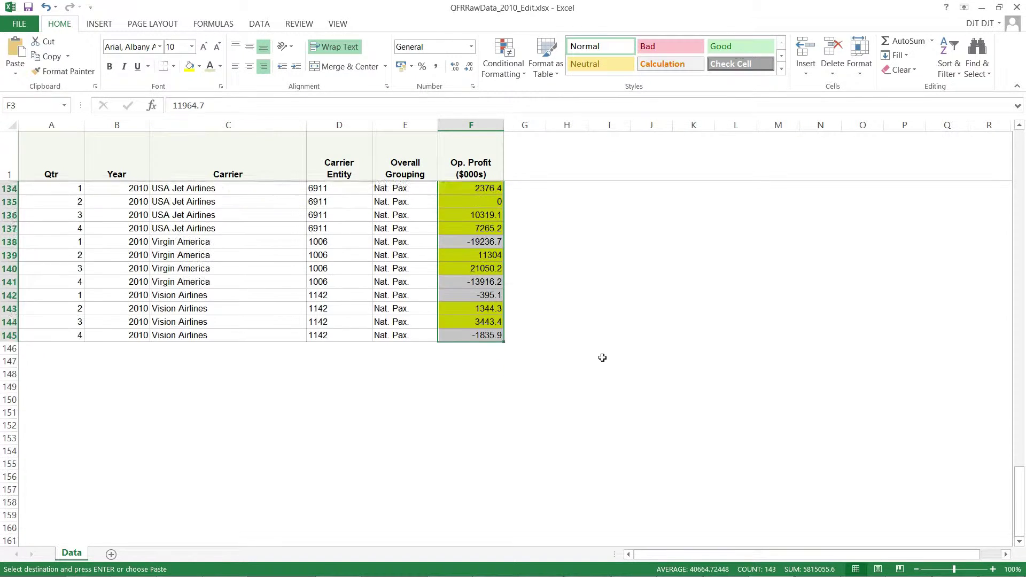
scroll(555, 346, up, 9)
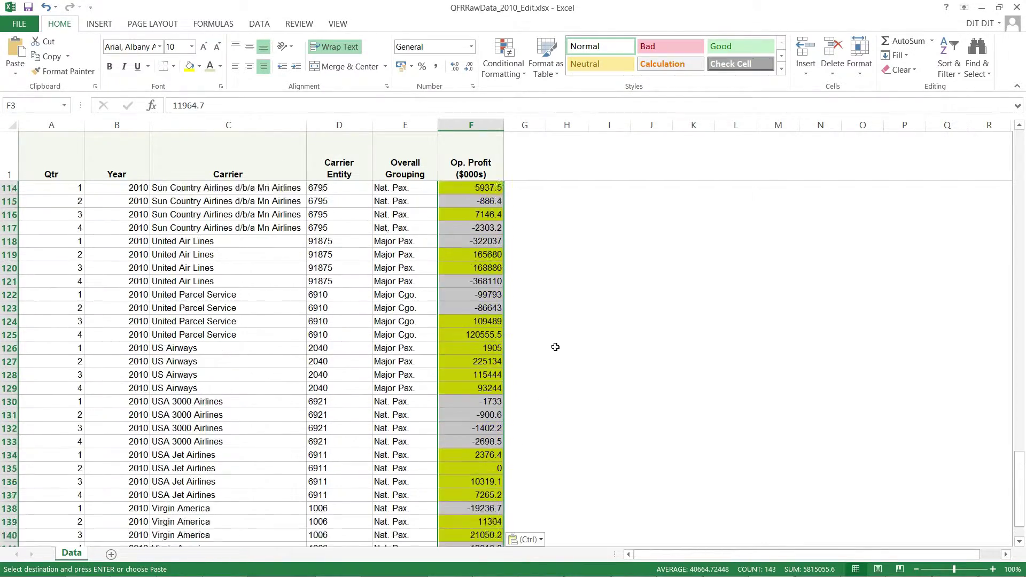
scroll(555, 347, up, 16)
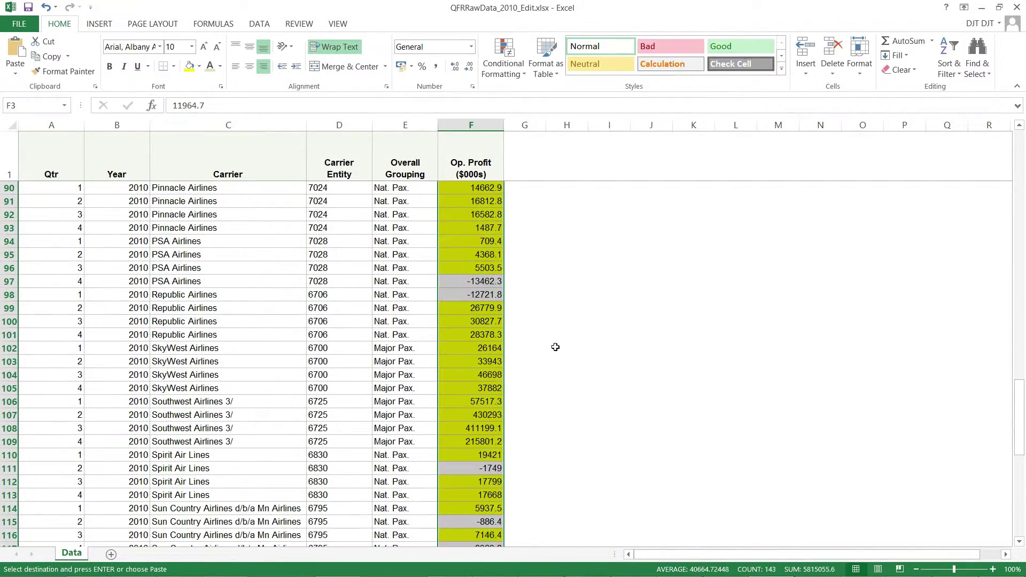
scroll(555, 347, up, 17)
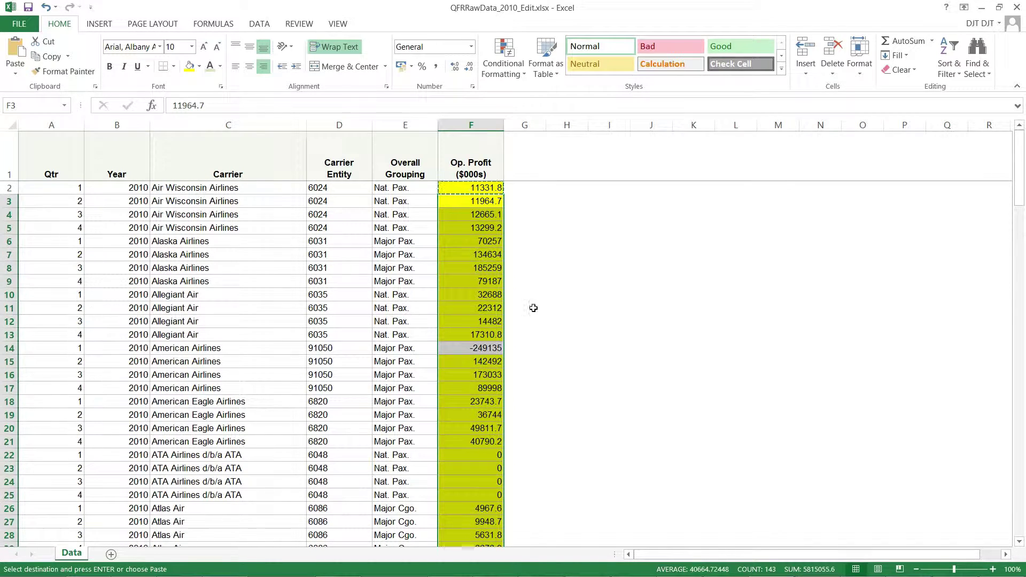
click(489, 217)
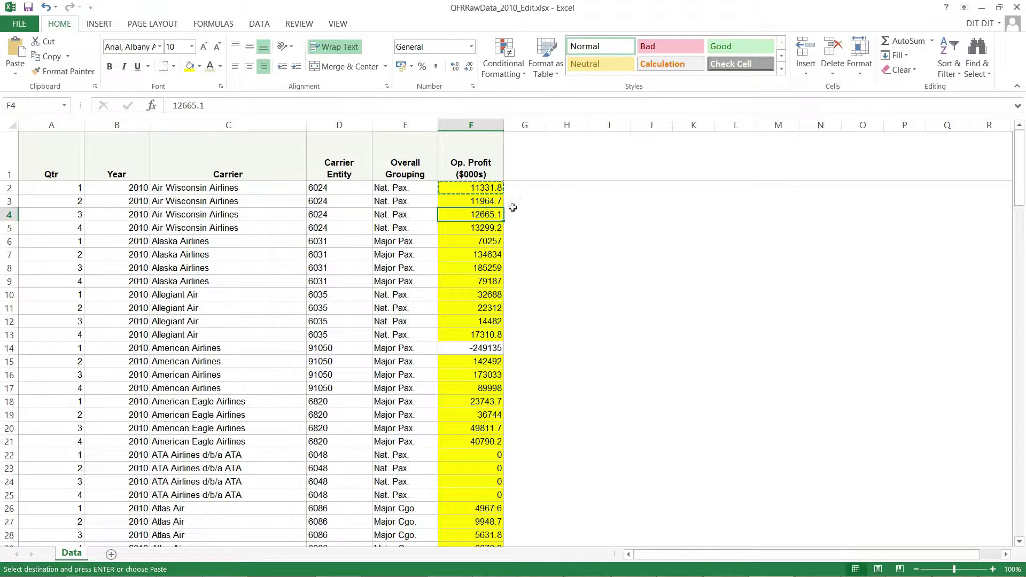
- Open cell F2's formula rule for editing from the Conditional Formatting Rules Manager
click(496, 188)
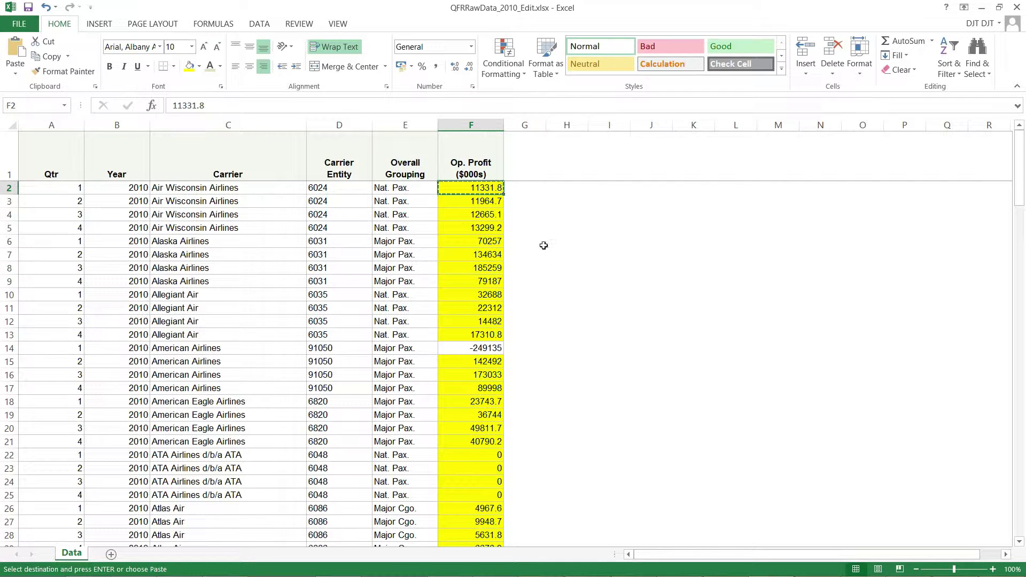
click(511, 53)
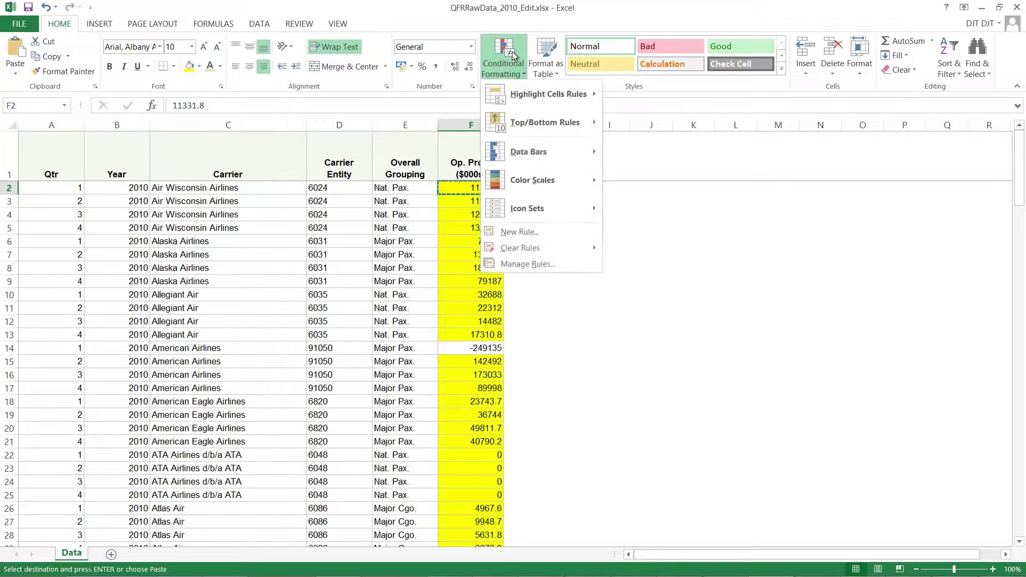
mouse_move(521, 91)
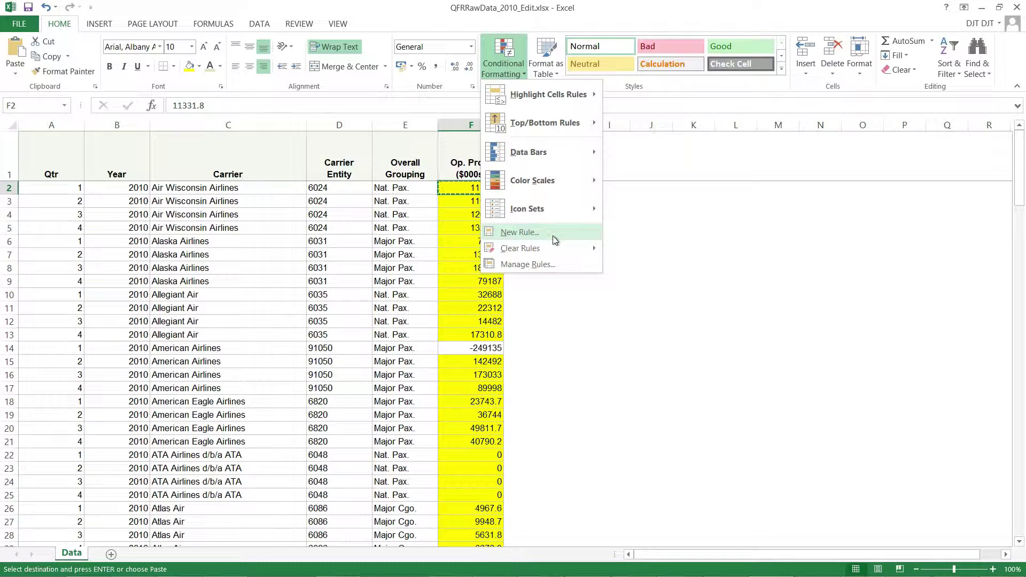
click(545, 264)
drag(594, 143, 672, 162)
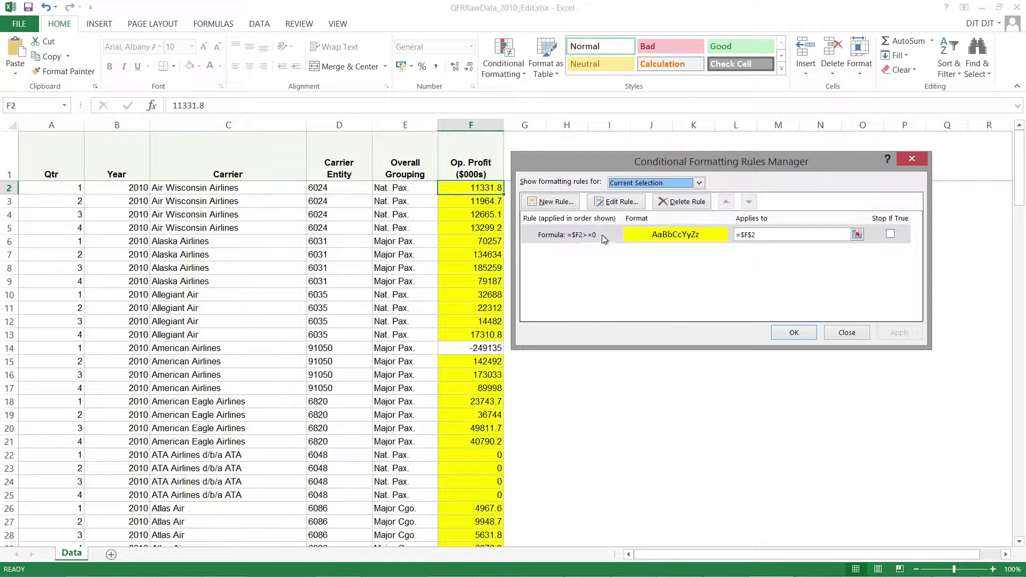
click(605, 235)
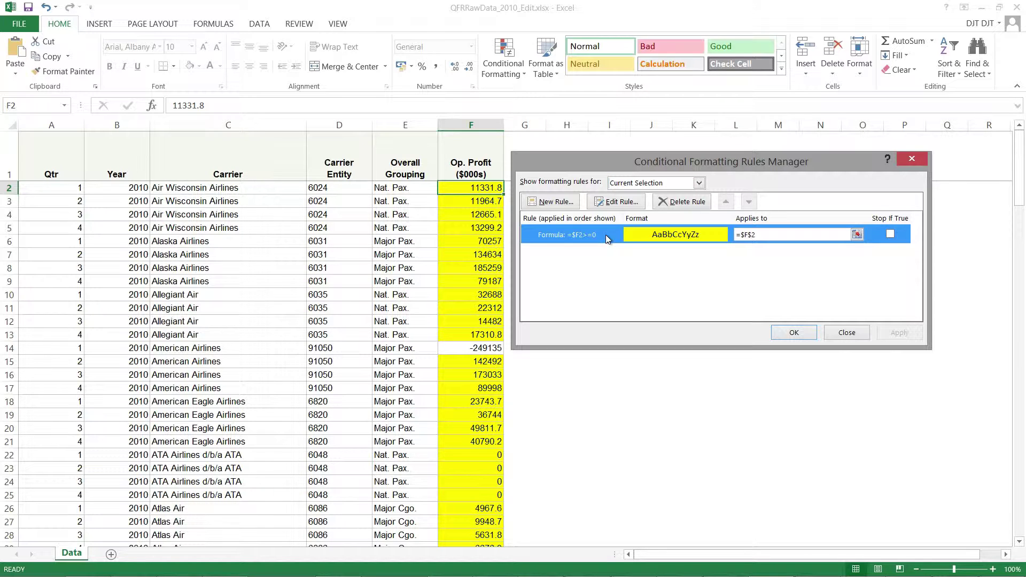
click(612, 206)
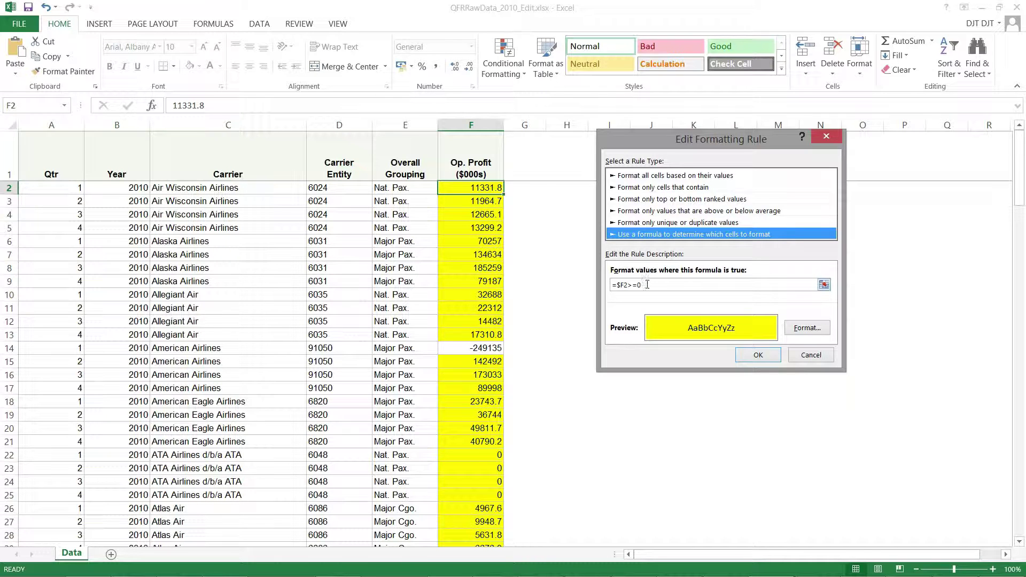
- Change the rule formula to =and($F2>=0,$E2="Nat. Pax.") and apply the edited rule to cell F2
click(618, 283)
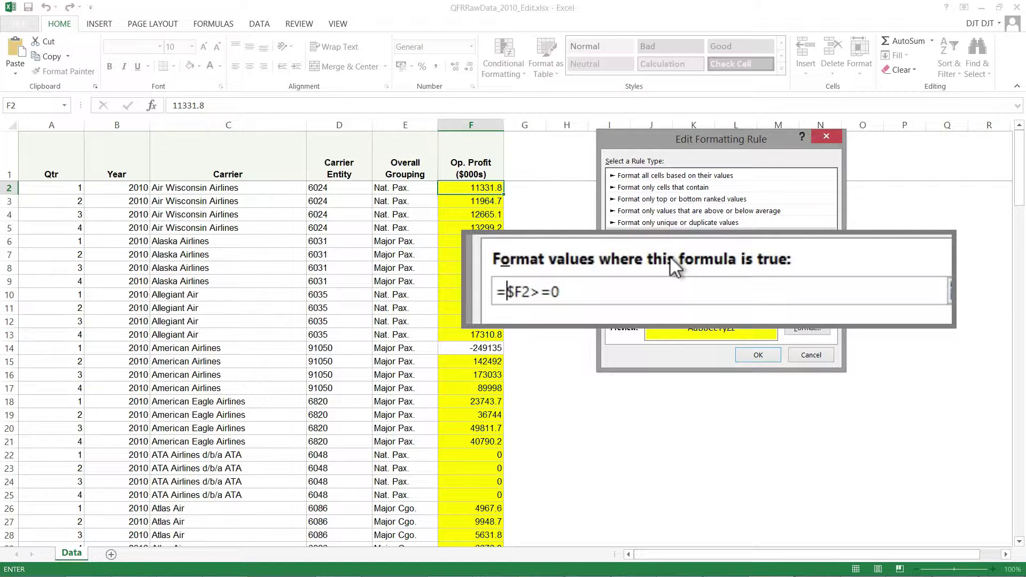
text(and()
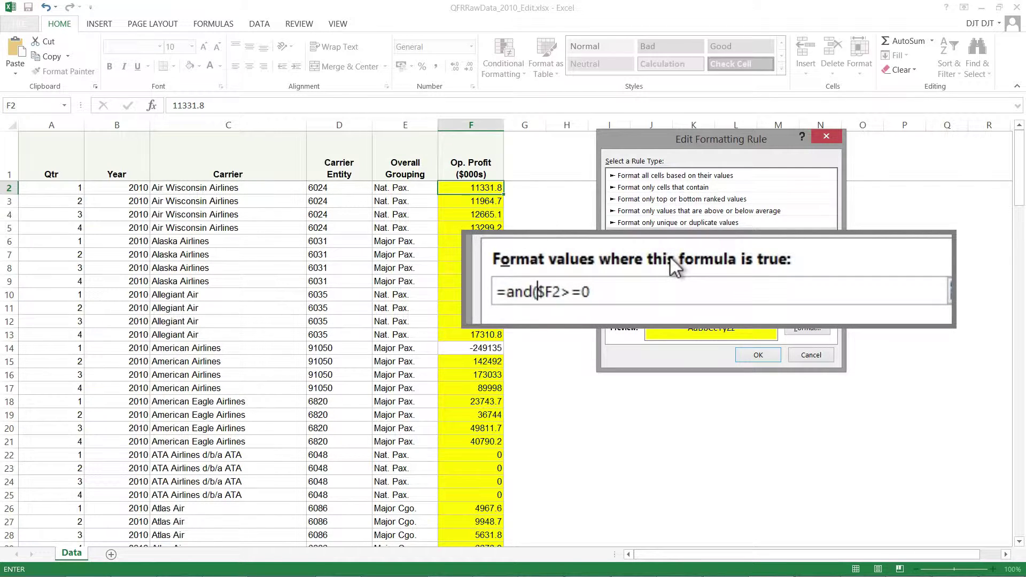
click(637, 301)
text(,)
click(416, 191)
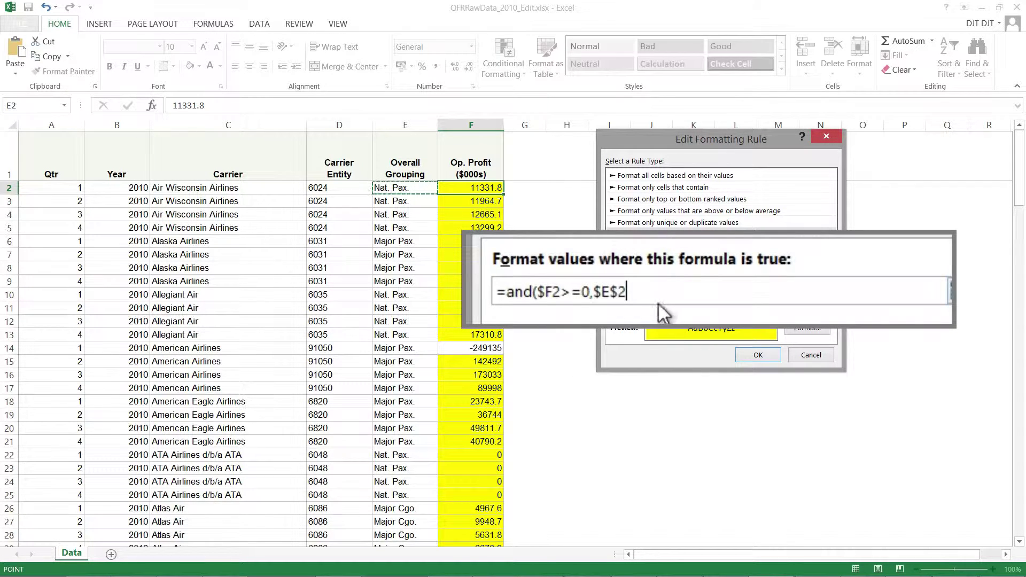
click(619, 292)
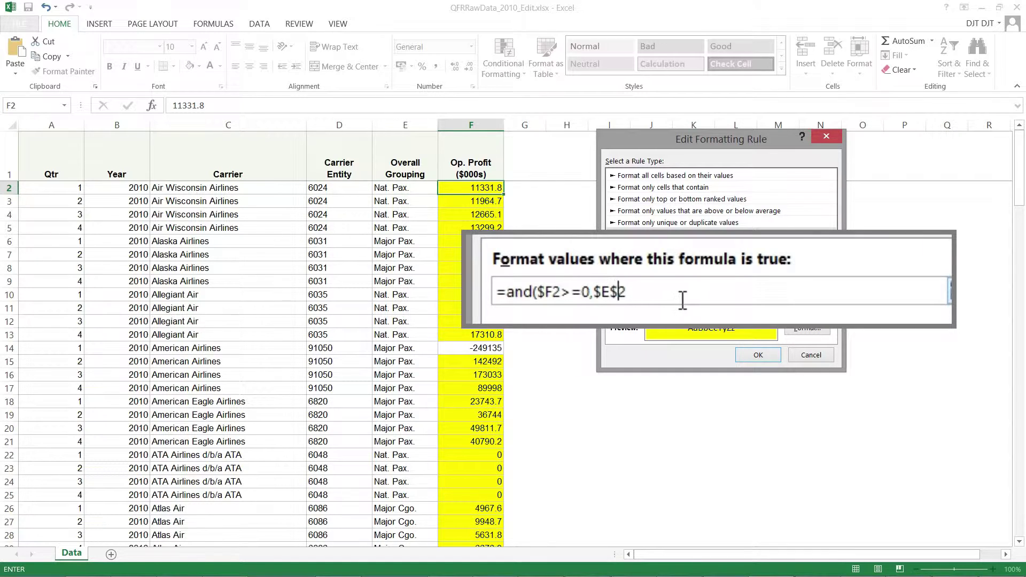
key(BackSpace)
click(633, 293)
text(="Nat)
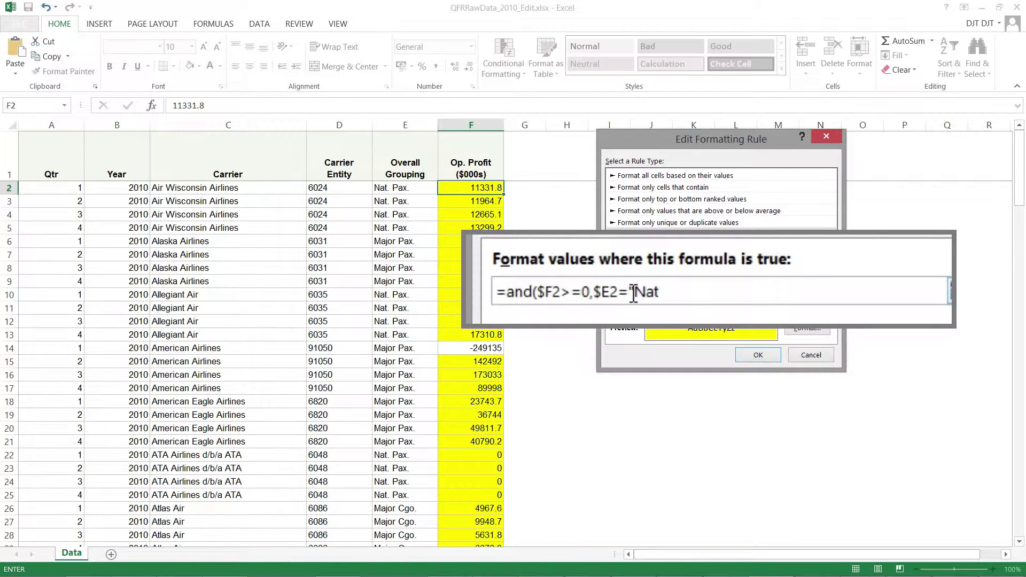
text(. Pax."))
click(758, 355)
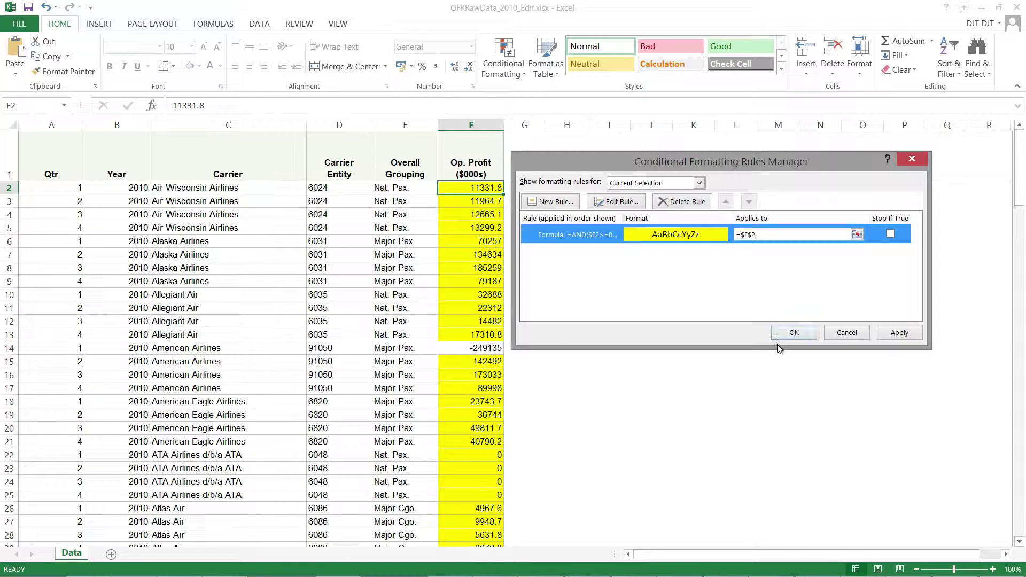
click(793, 332)
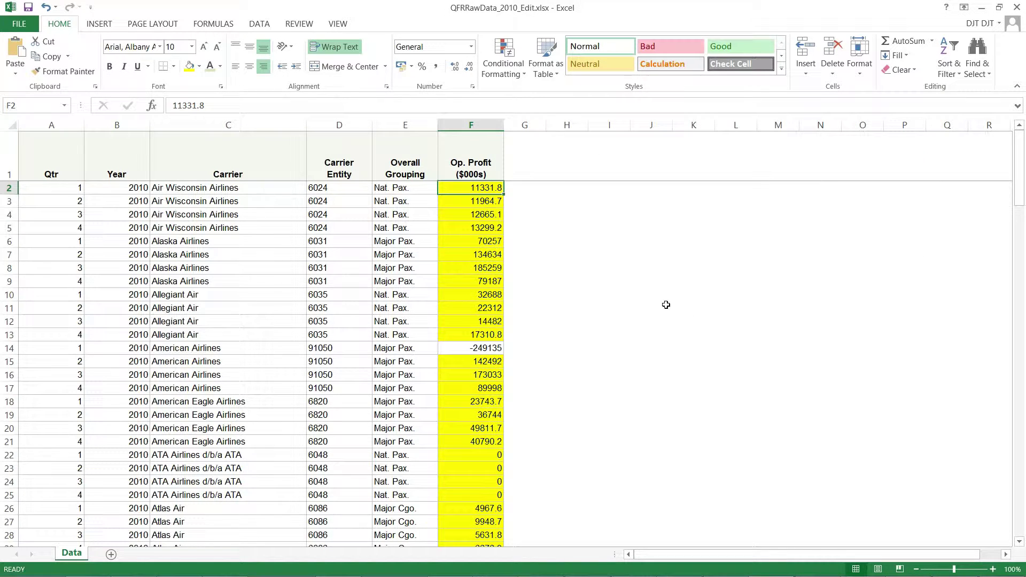
- Copy cell F2 and paste only its formats onto the Op. Profit cells F3 to F145
right_click(500, 189)
click(531, 214)
click(489, 201)
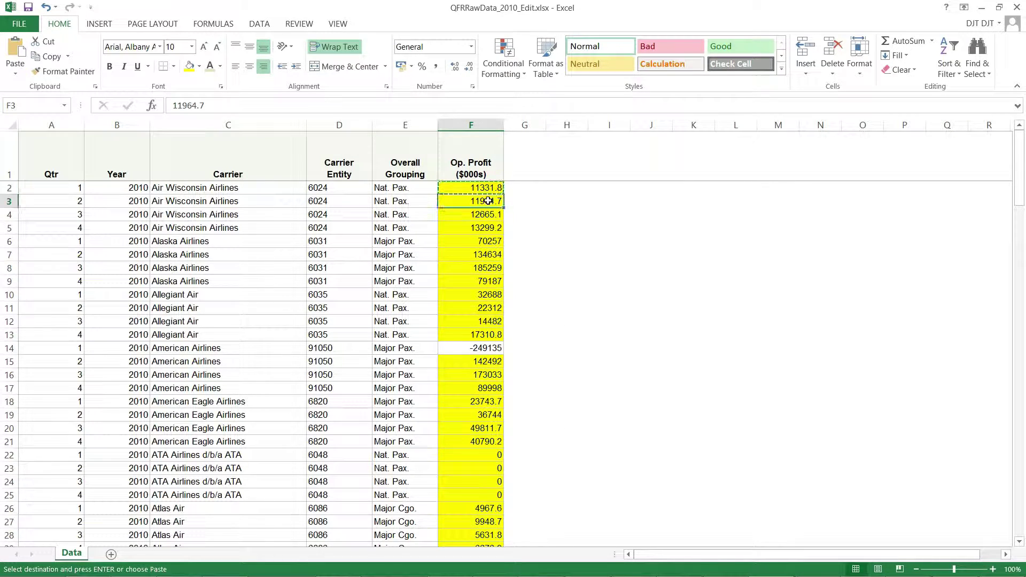
key(ctrl+shift+Down)
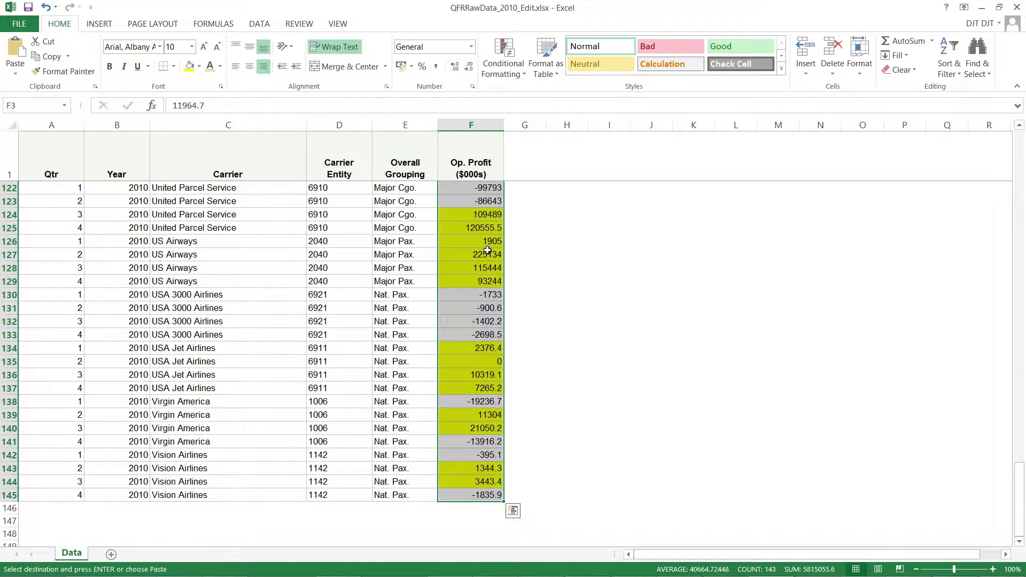
right_click(488, 250)
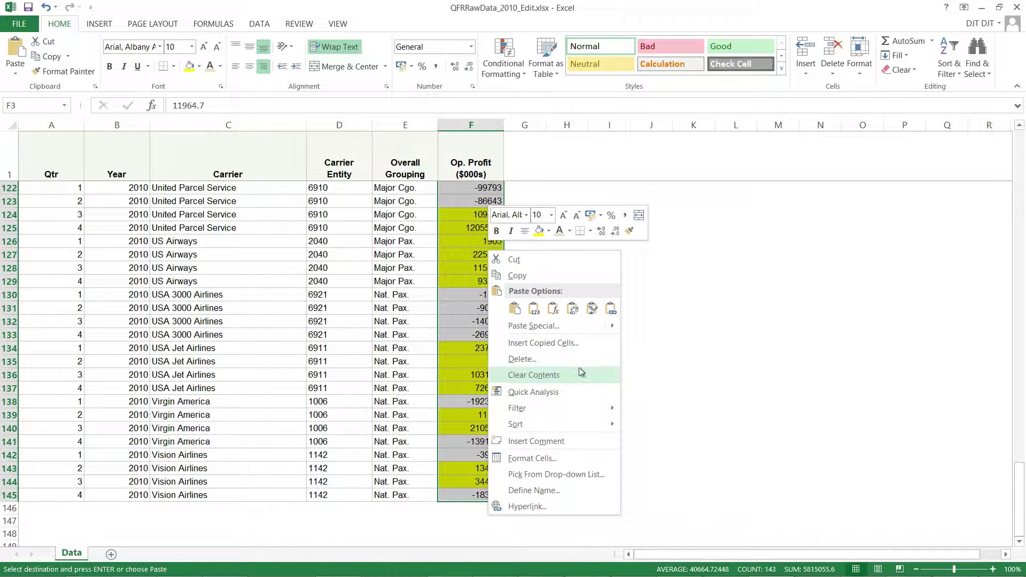
click(539, 325)
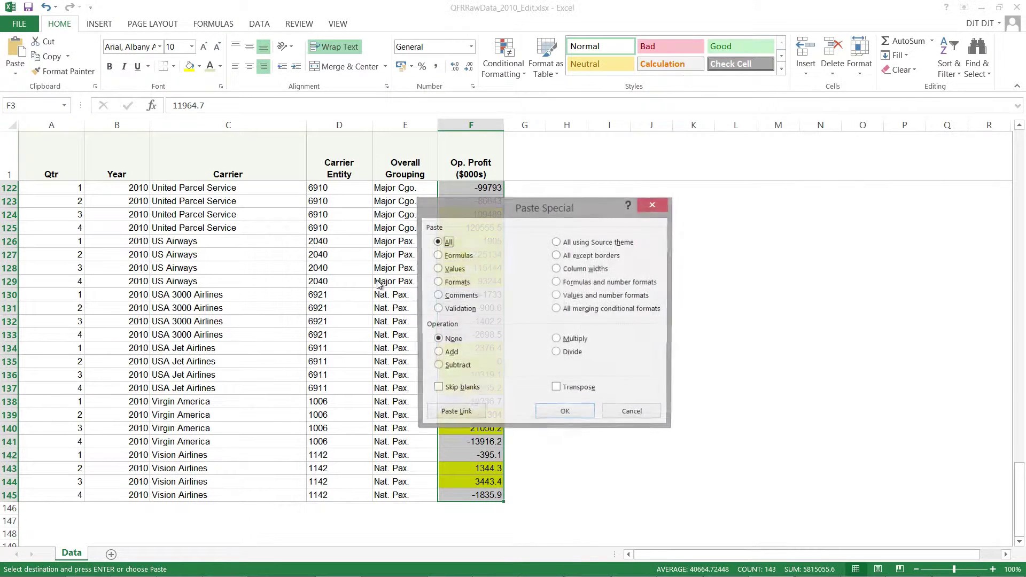
click(454, 282)
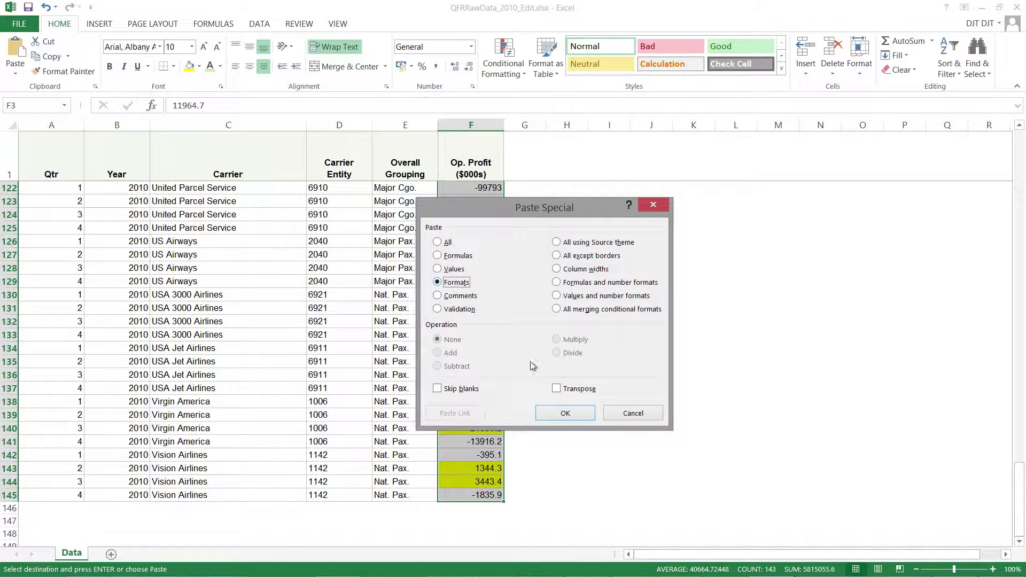
click(564, 414)
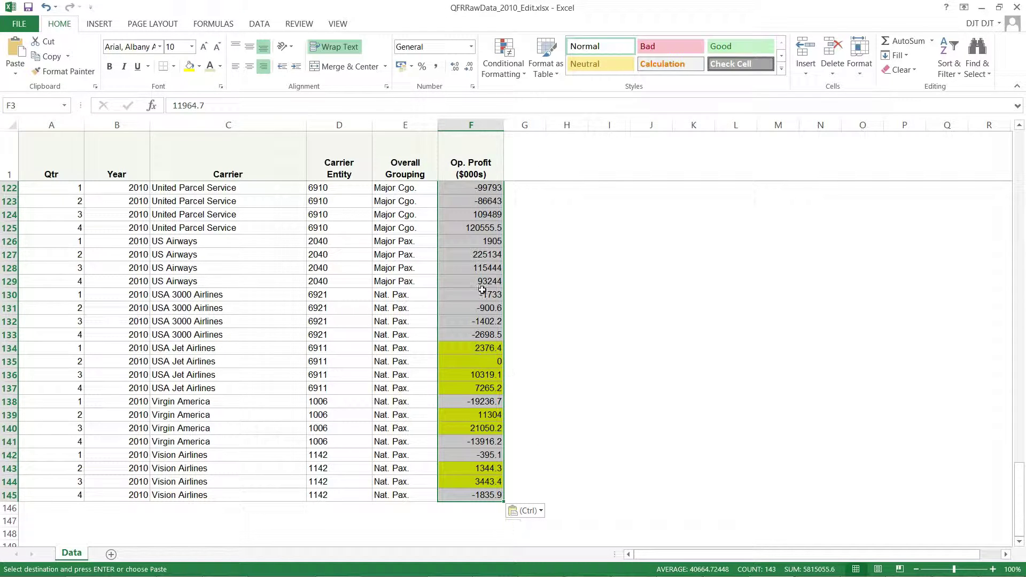
click(524, 244)
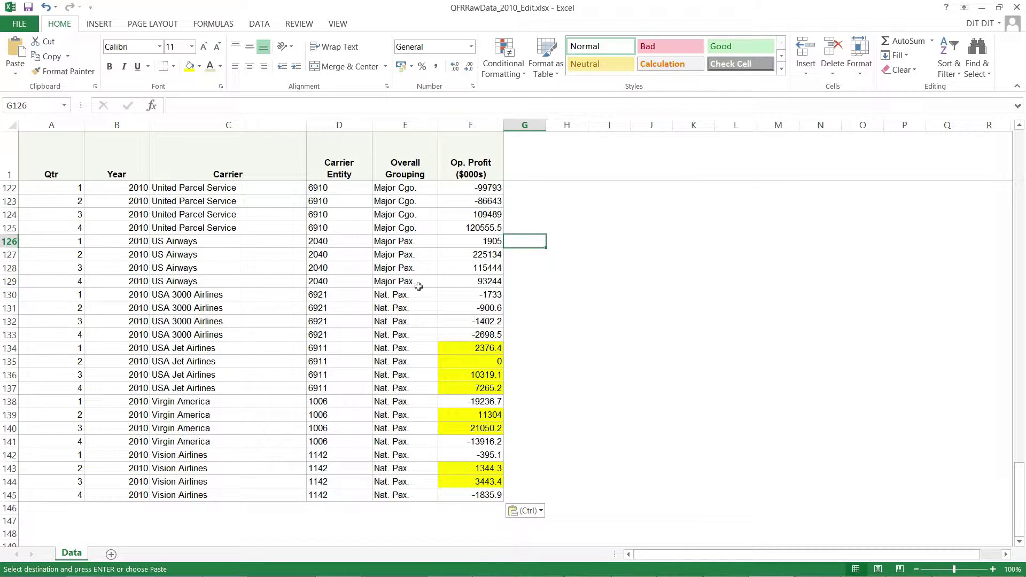
- Check the Op. Profit highlighting against the Overall Grouping values, comparing the Nat. Pax. and Major Pax. rows
scroll(517, 298, up, 1)
scroll(518, 297, down, 1)
click(419, 351)
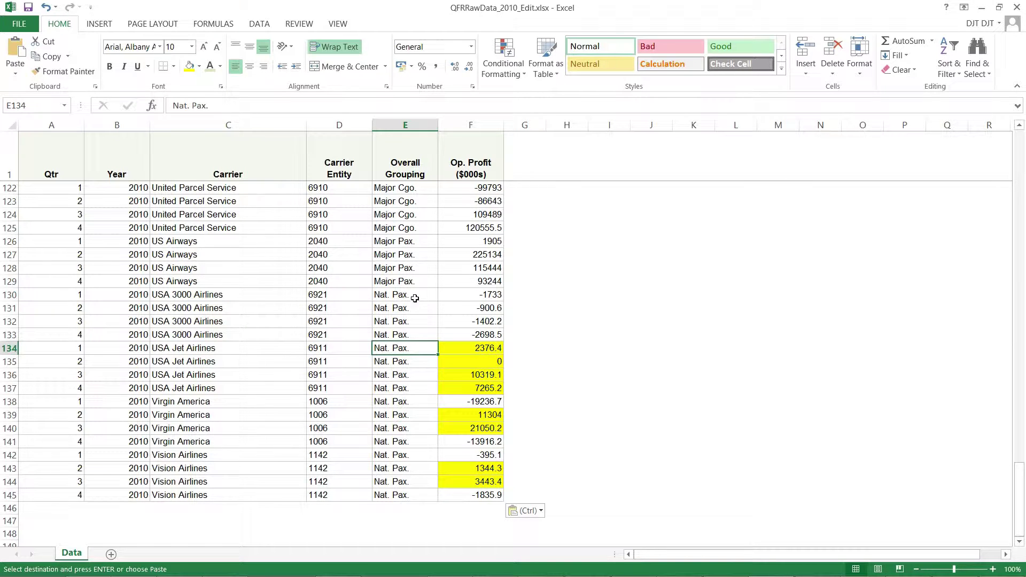
click(412, 280)
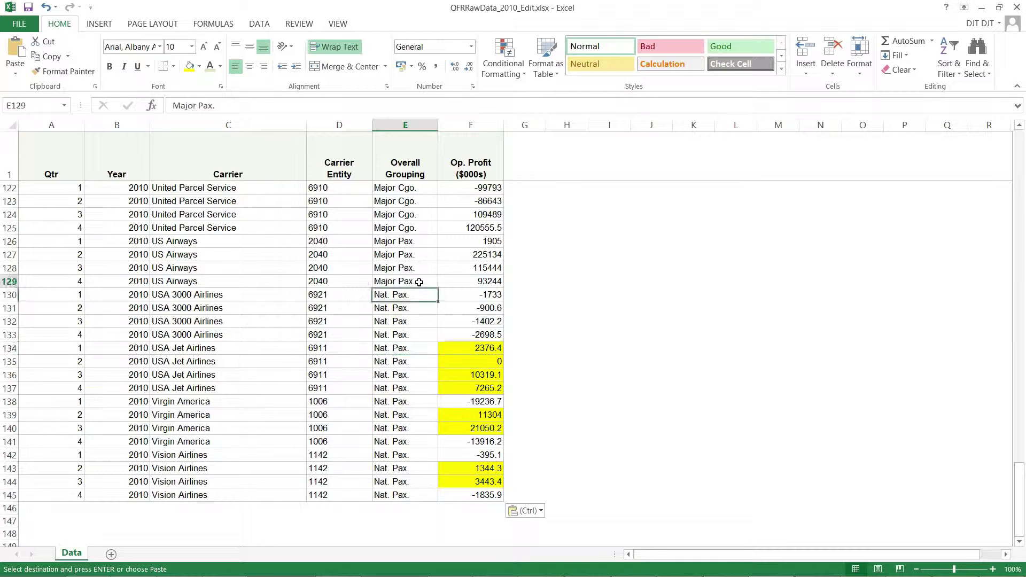
click(495, 282)
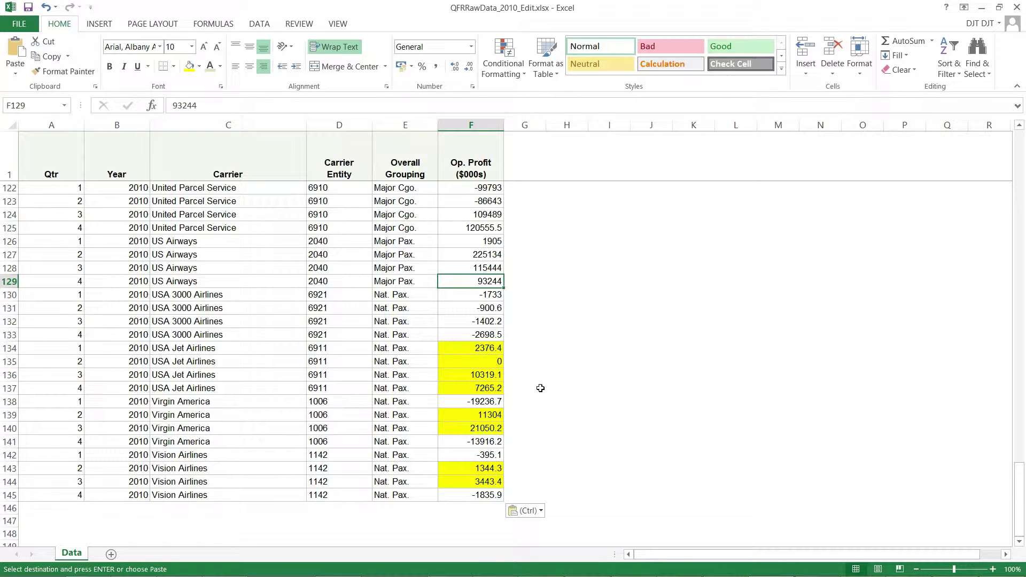
middle_click(545, 446)
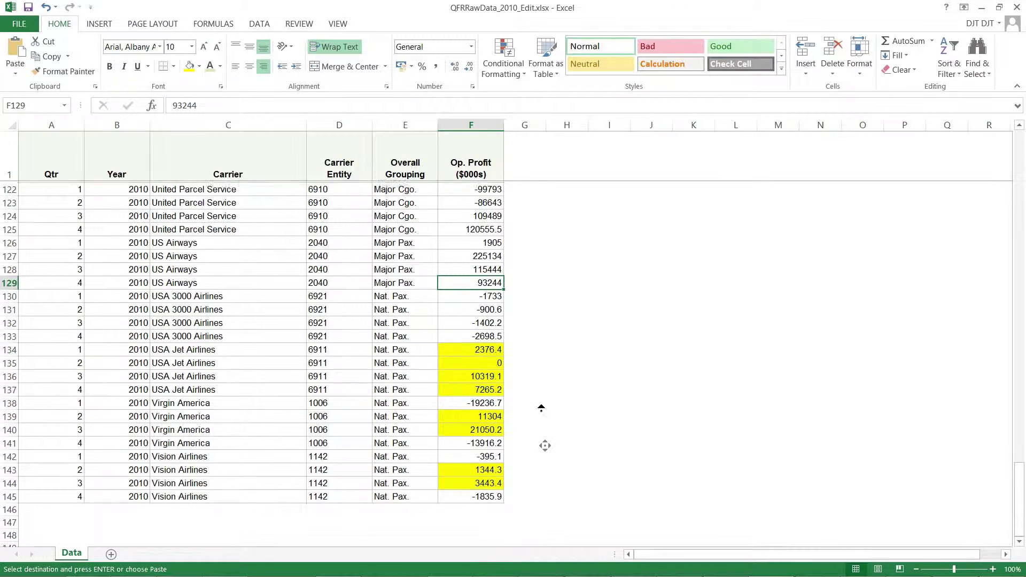
middle_click(536, 301)
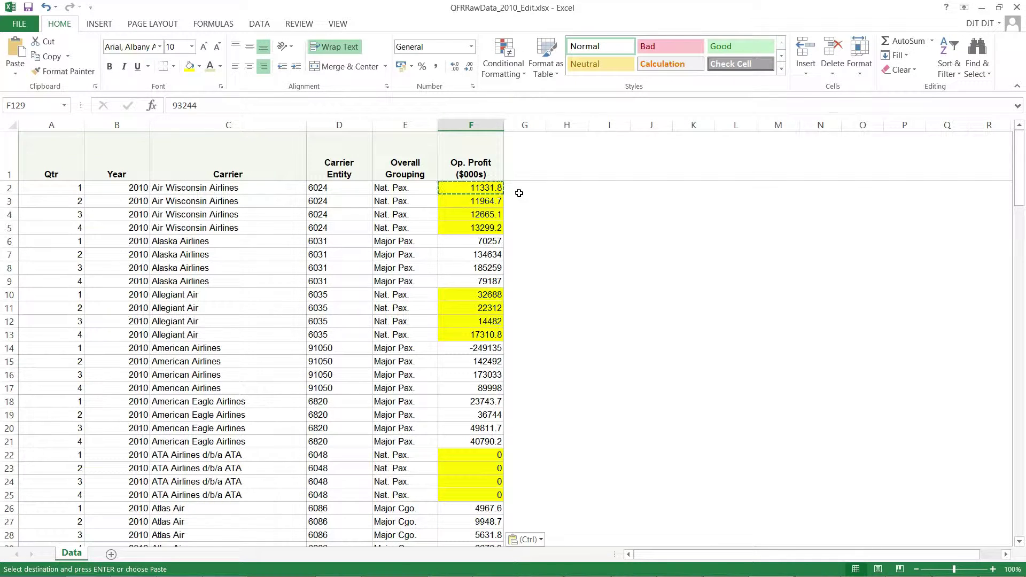
- Start a new conditional formatting rule for cell F2 that uses a formula to determine which cells to format
click(492, 203)
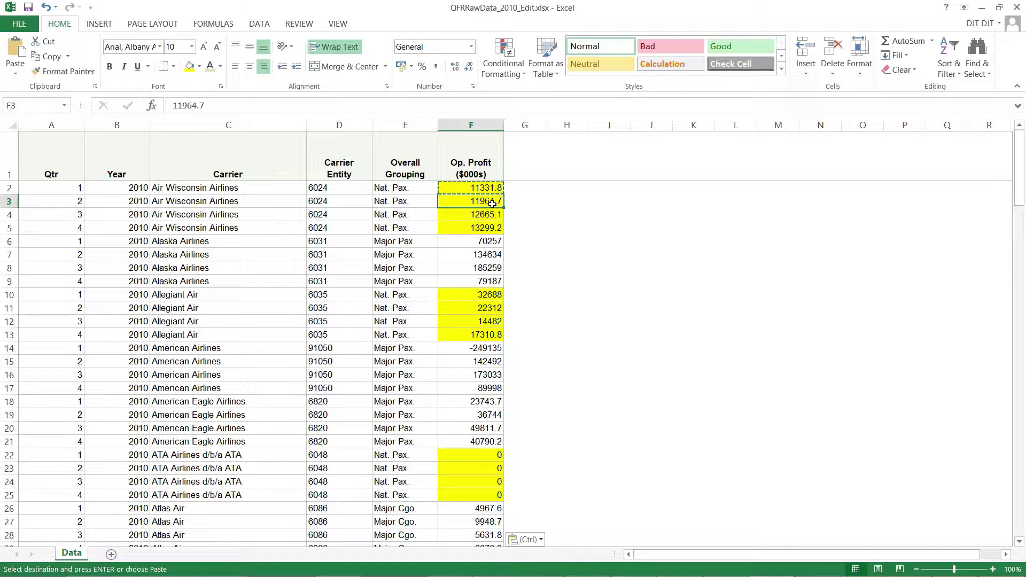
click(466, 192)
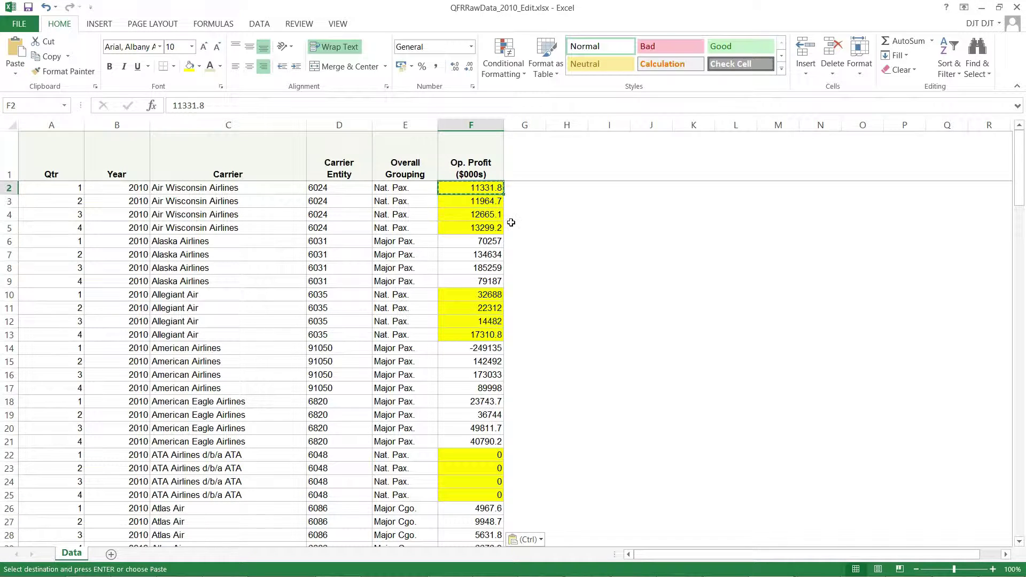
click(504, 59)
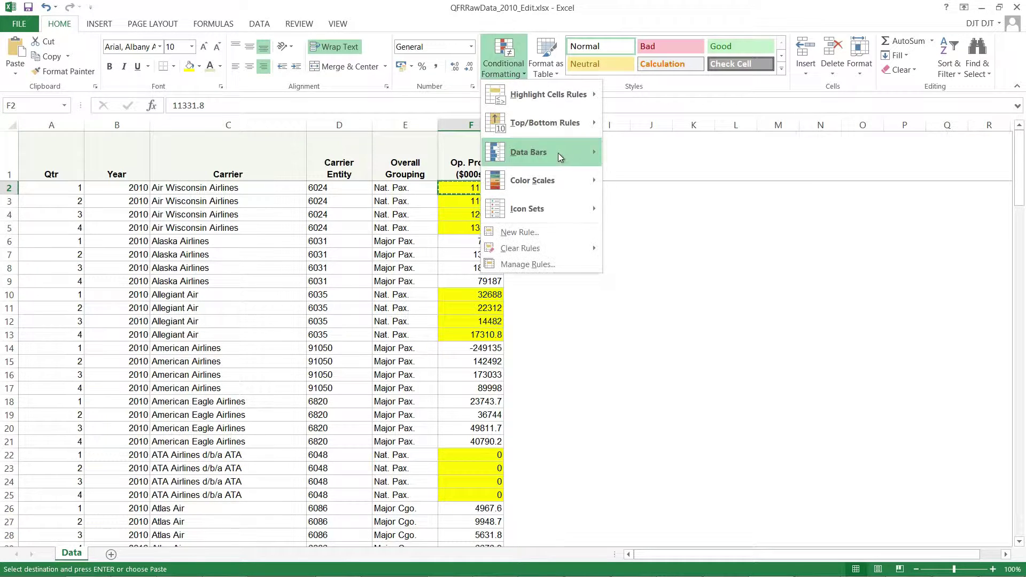
click(558, 261)
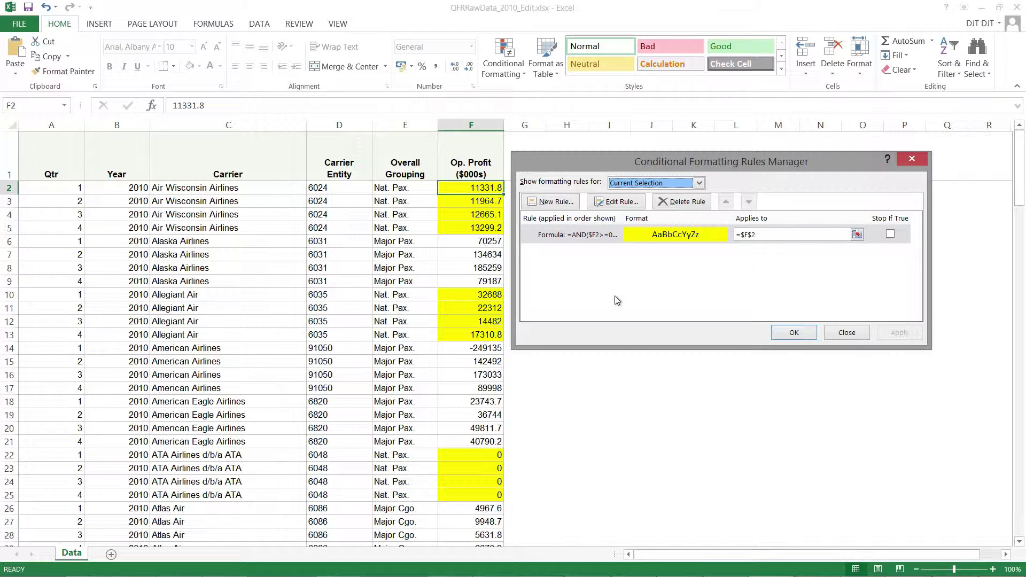
click(553, 202)
click(647, 221)
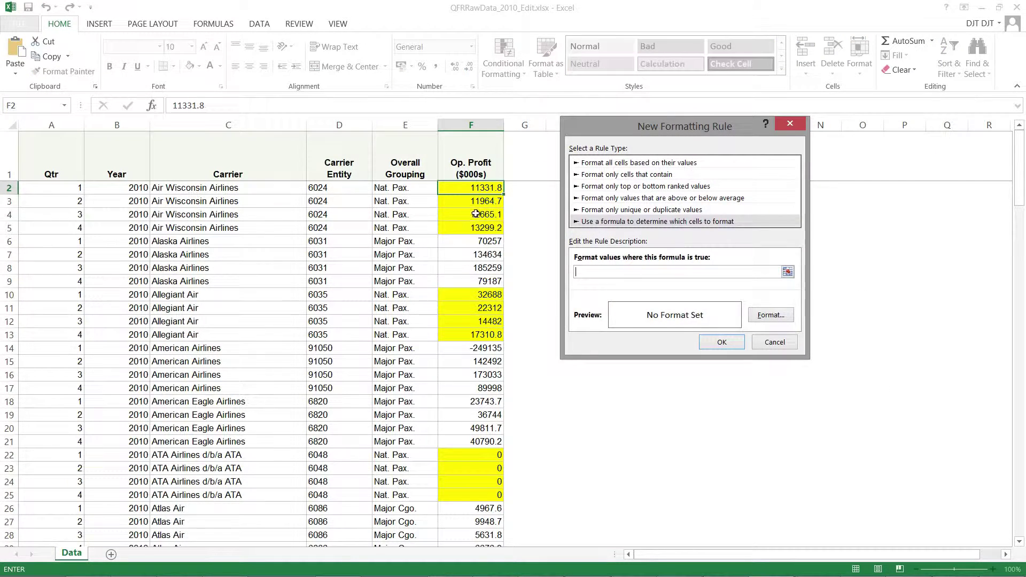
- Begin the rule formula with =and($F2>0, keeping the column reference absolute and the row relative
click(487, 188)
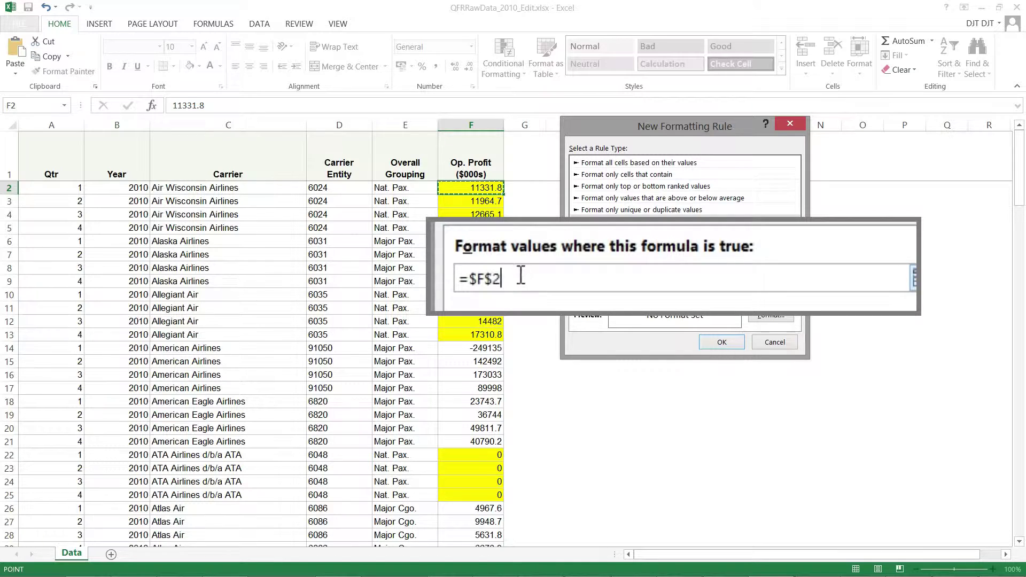
click(493, 274)
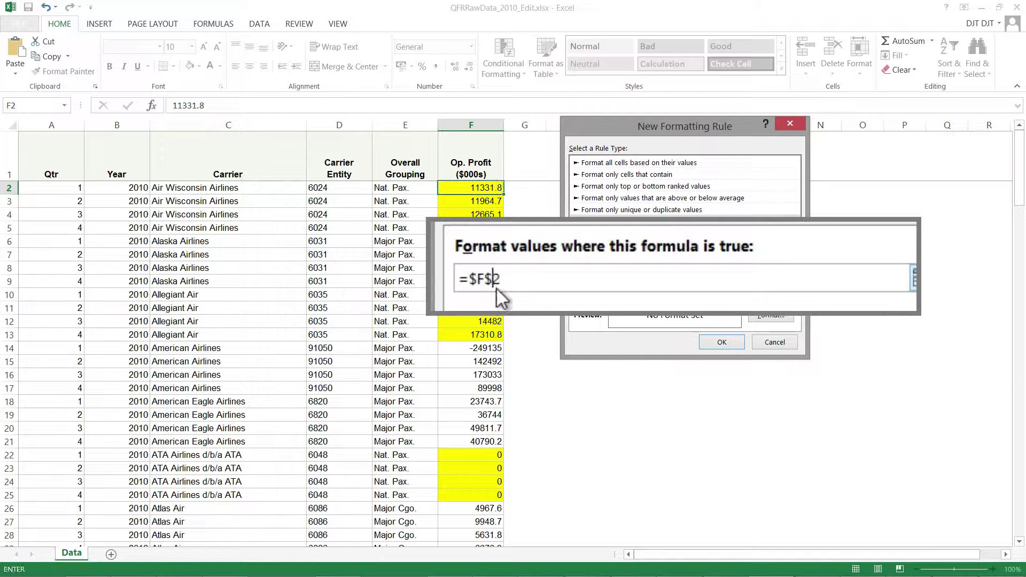
key(BackSpace)
text(and()
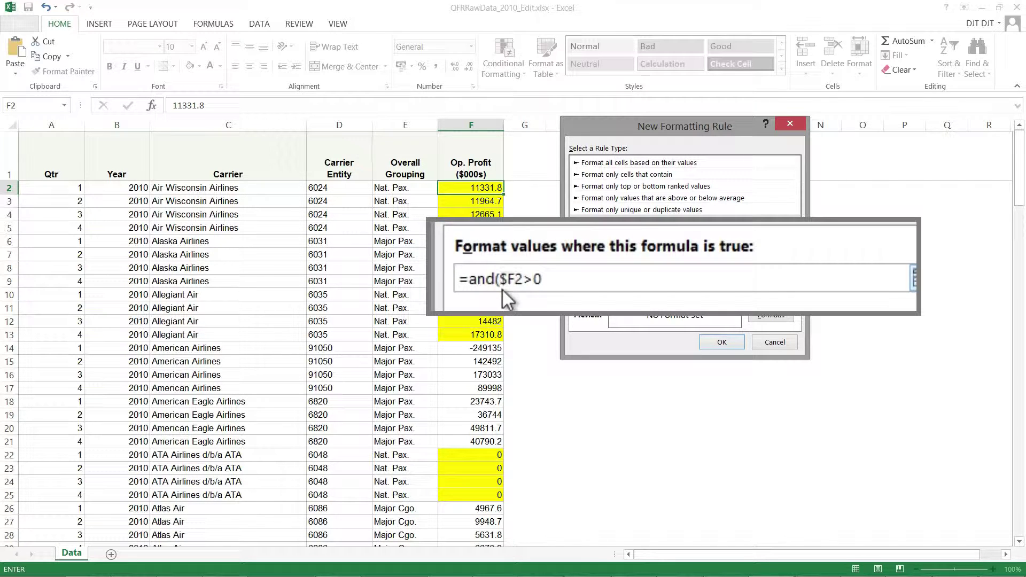
- Add the second condition $E2="Major Pax." to the rule formula, with the column absolute and the row relative
click(551, 272)
text(,)
click(417, 191)
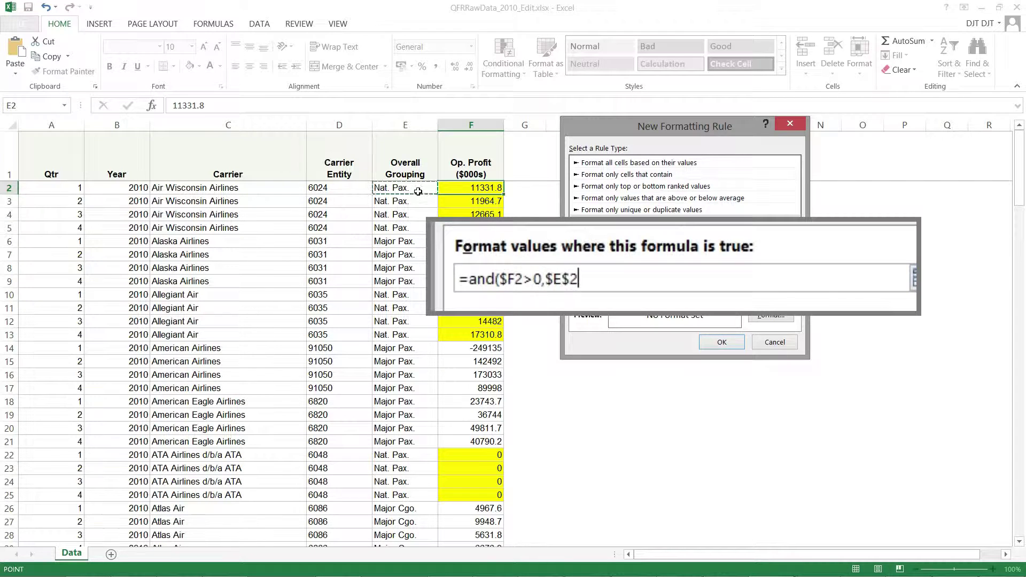
click(581, 278)
key(F4)
key(F4)
text(=)
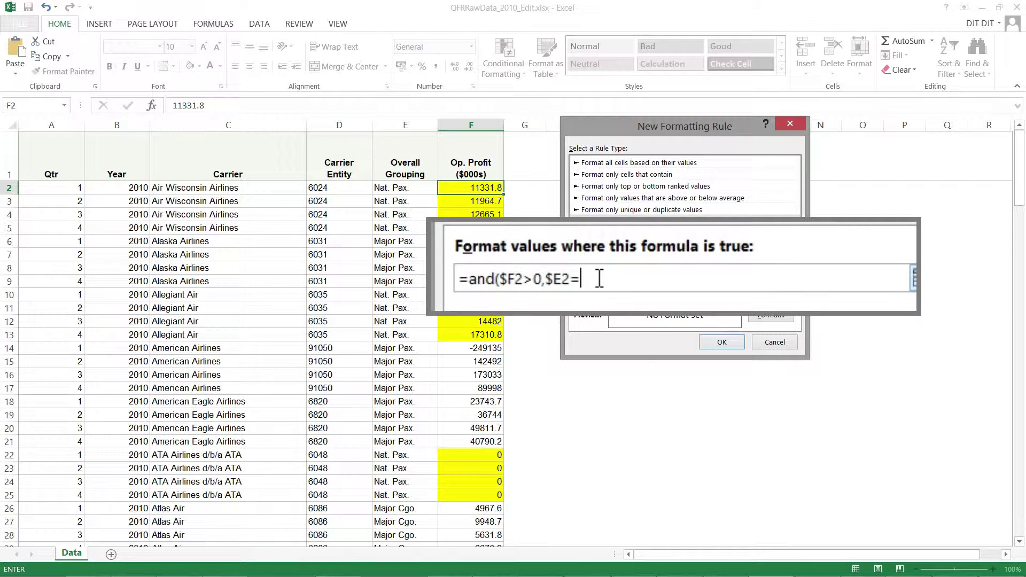
text("Major P)
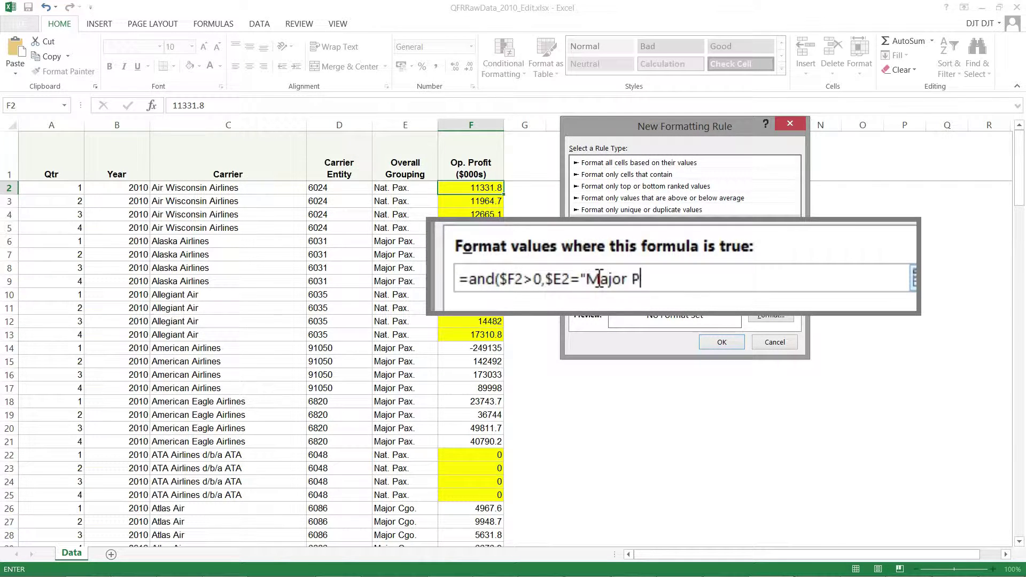
text(ax")
key(BackSpace)
text(.)
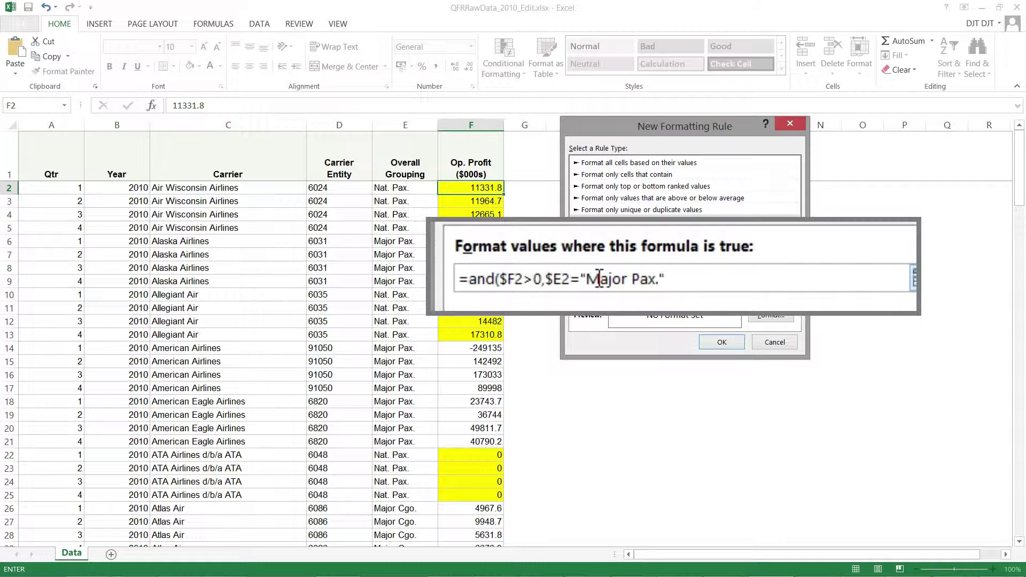
- Give the new rule a green background fill and apply it to cell F2
click(770, 315)
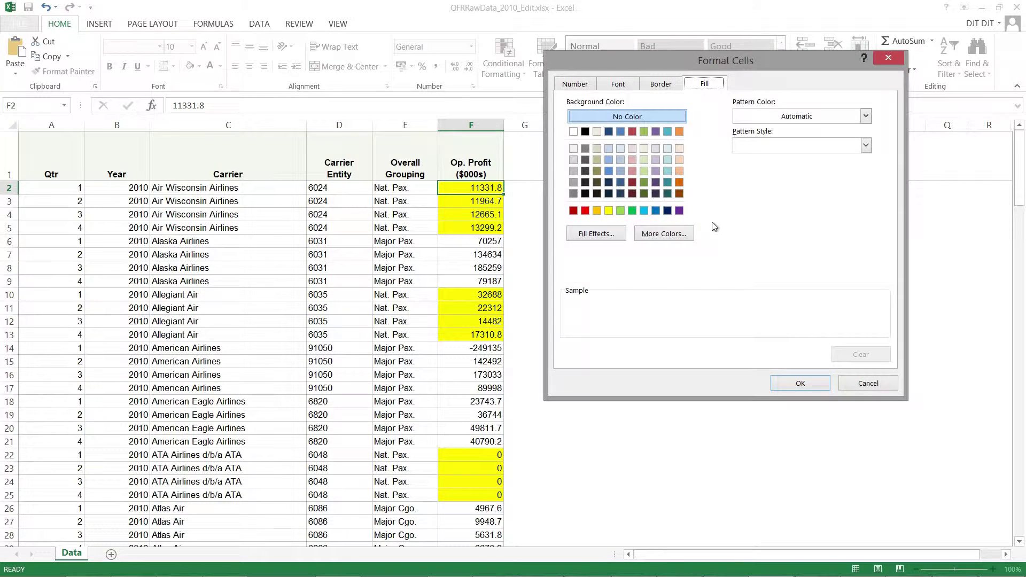
click(632, 210)
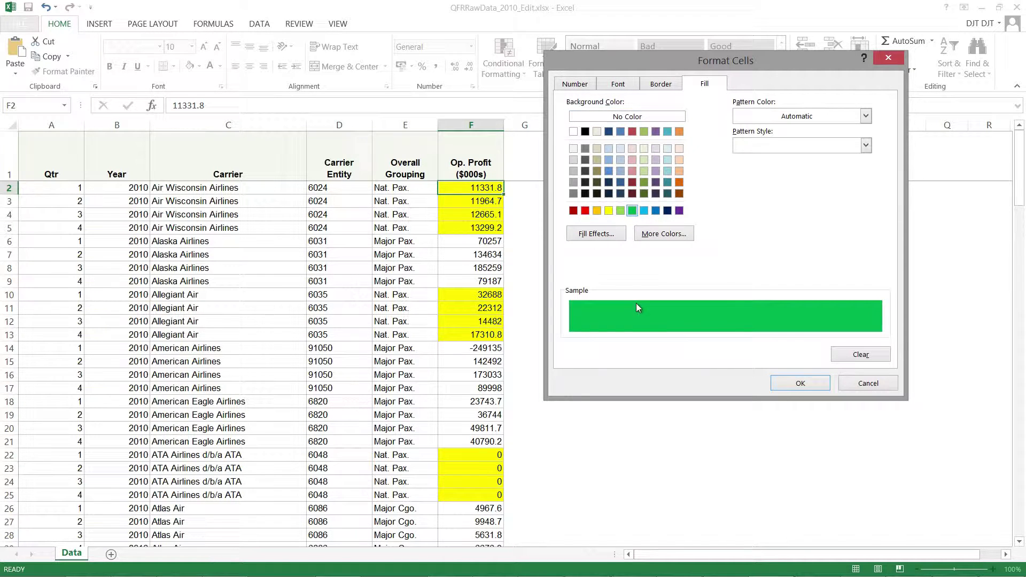
click(800, 383)
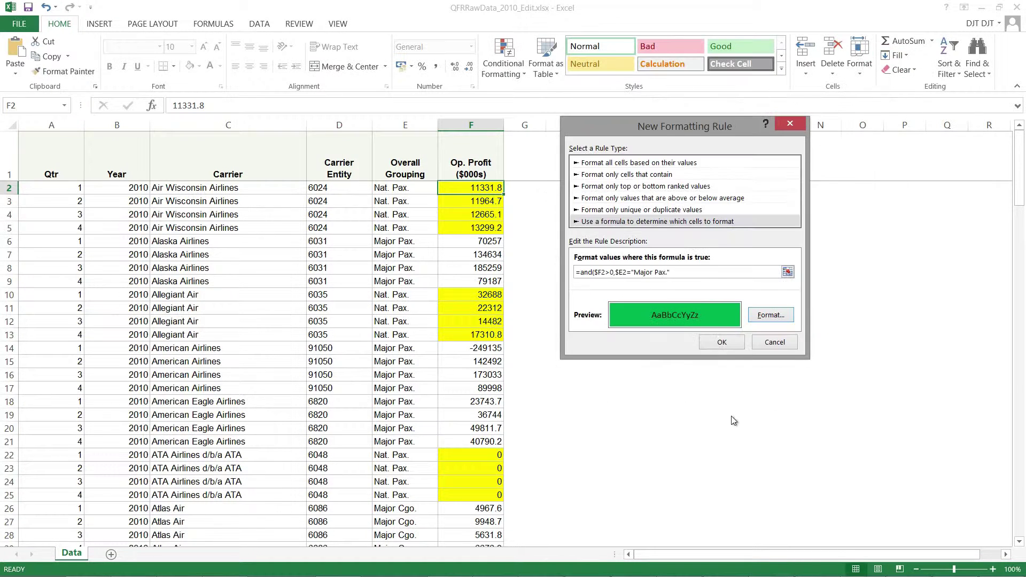
click(726, 342)
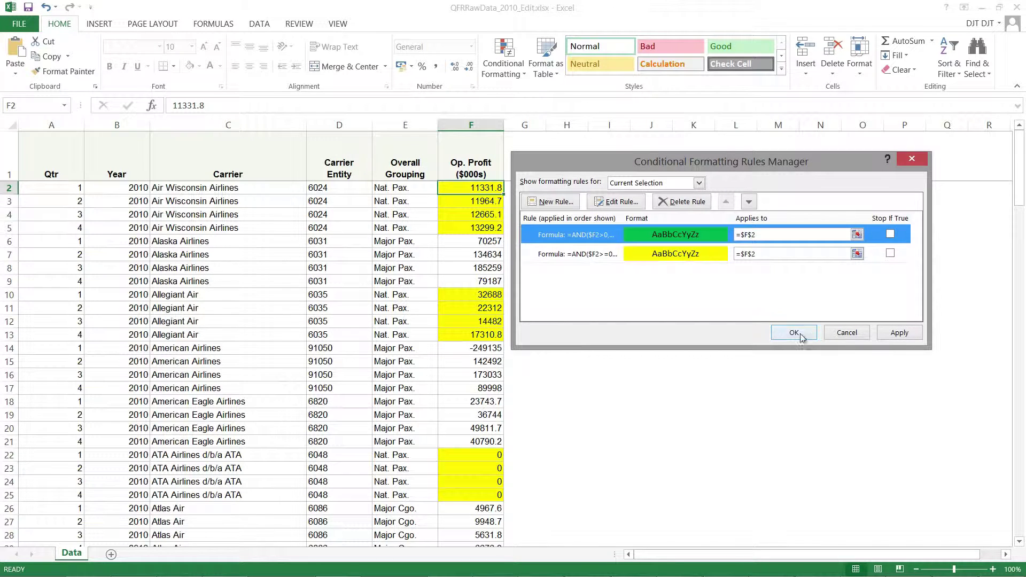
click(794, 340)
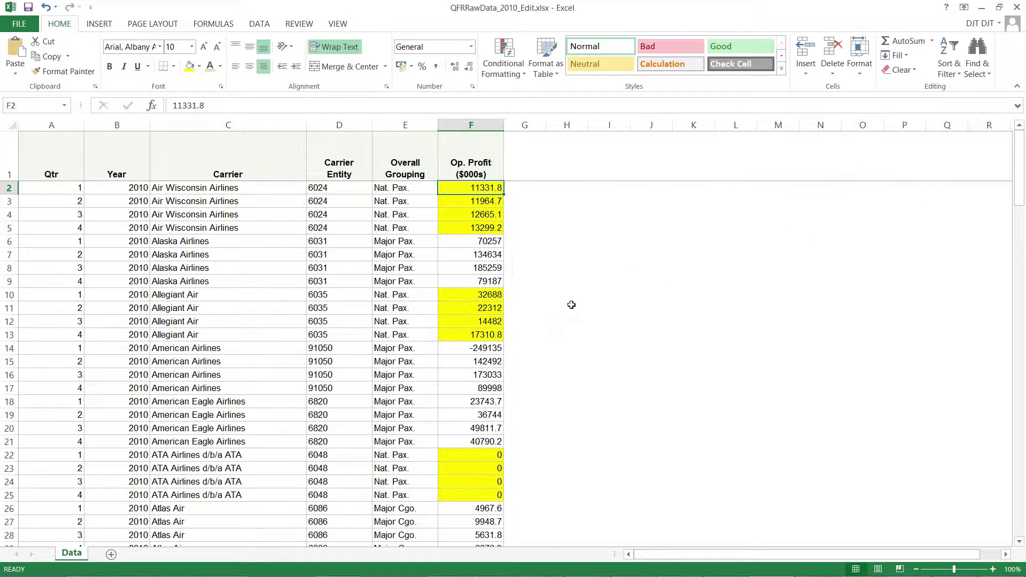
- Copy cell F2 again and paste only its formats, including the green Major Pax. rule, onto F3 to F145
right_click(492, 189)
click(544, 214)
click(493, 203)
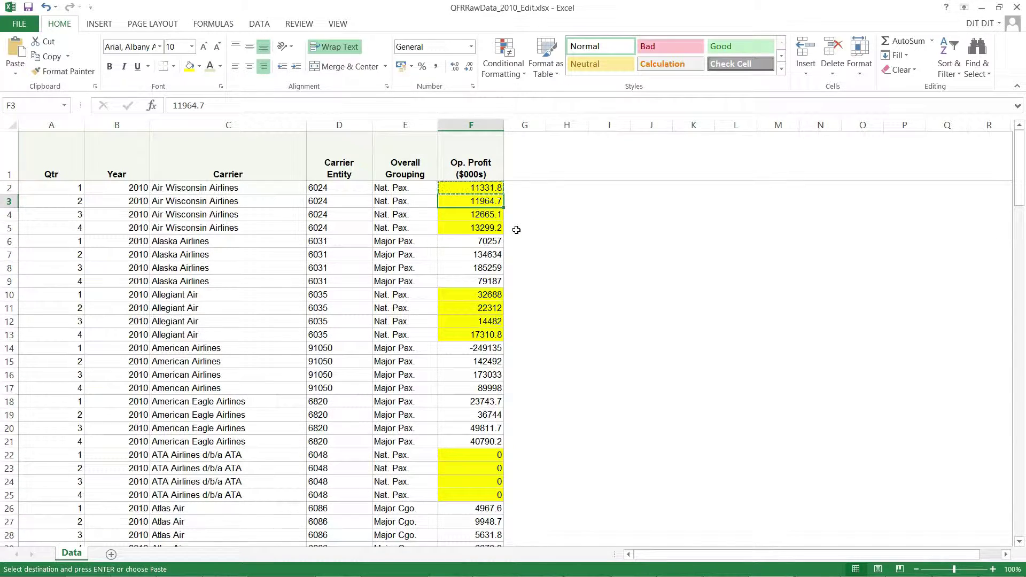
key(ctrl+shift+Down)
right_click(493, 225)
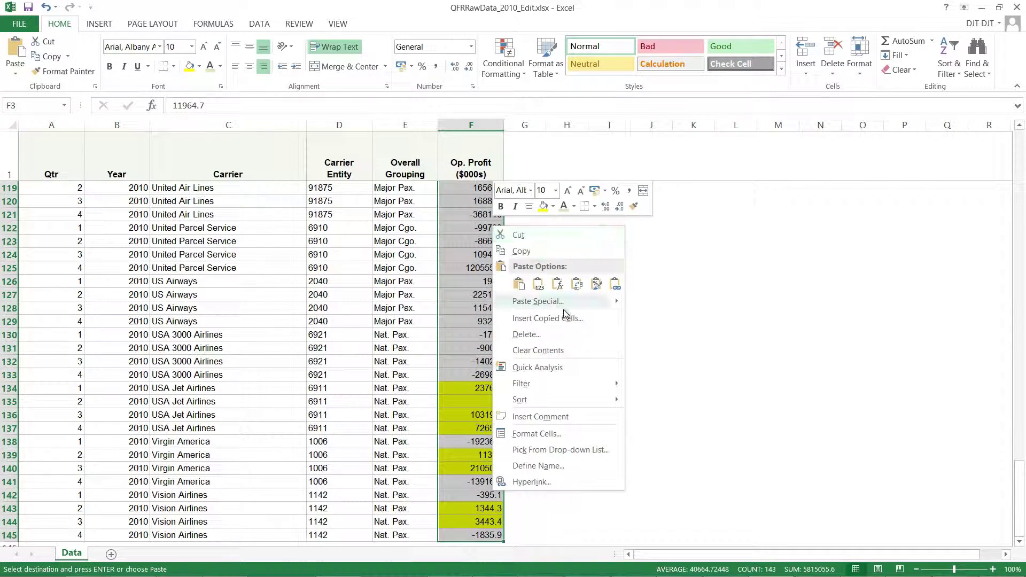
click(558, 303)
click(451, 264)
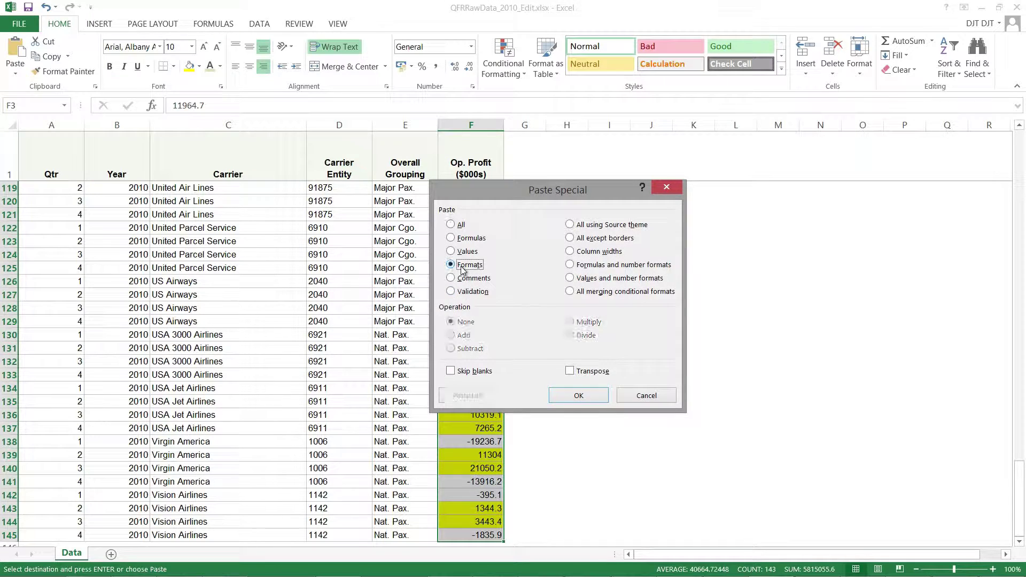
click(574, 395)
click(569, 414)
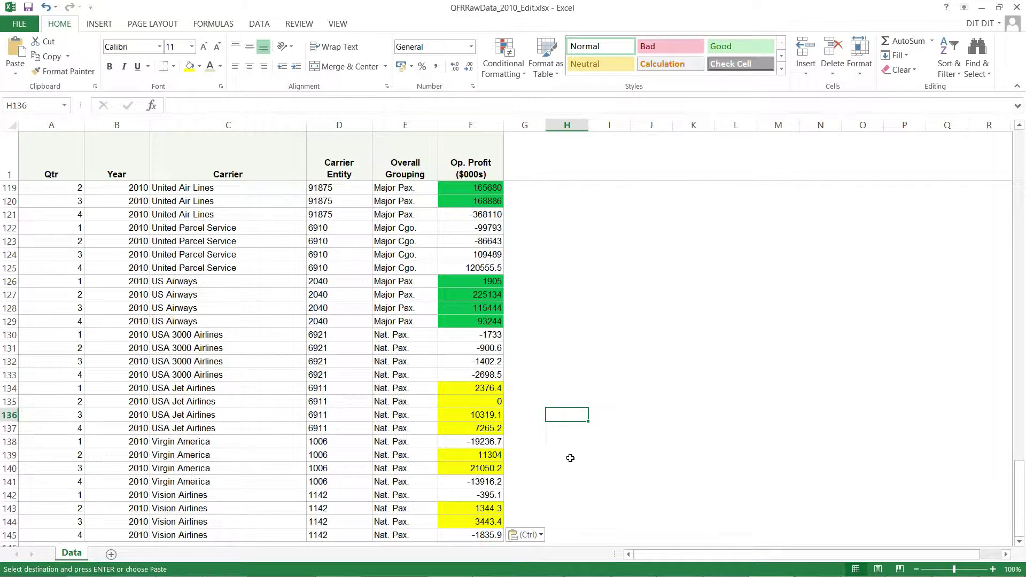
- Review the yellow and green highlighting in the Op. Profit column against each carrier's Overall Grouping
middle_click(567, 457)
middle_click(540, 333)
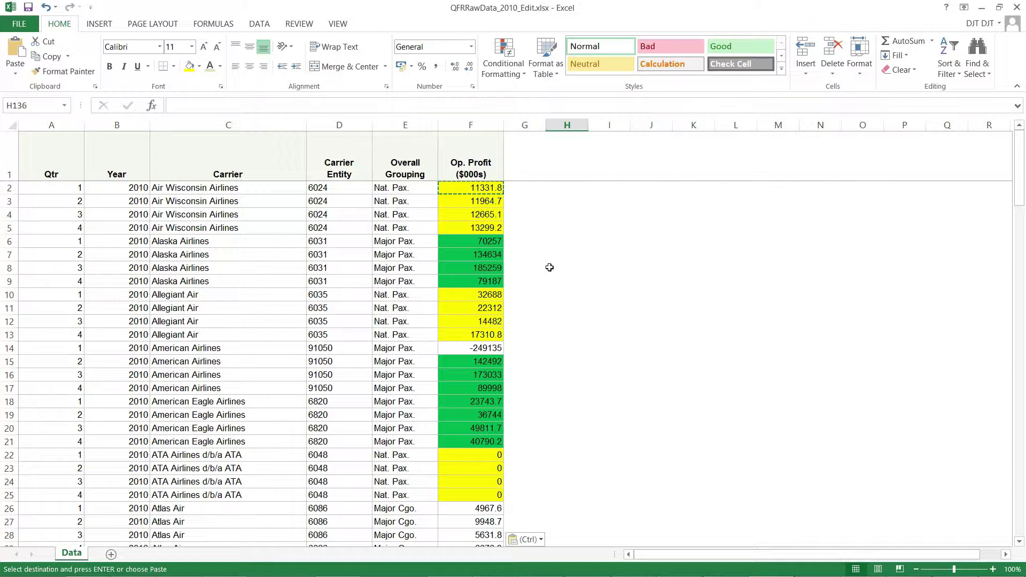
scroll(549, 267, down, 4)
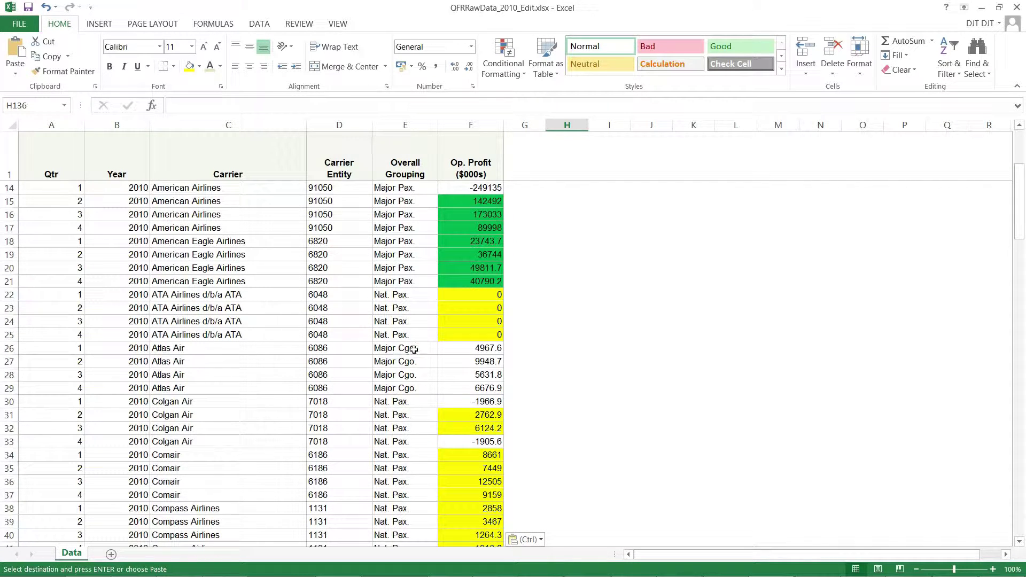
scroll(540, 289, down, 6)
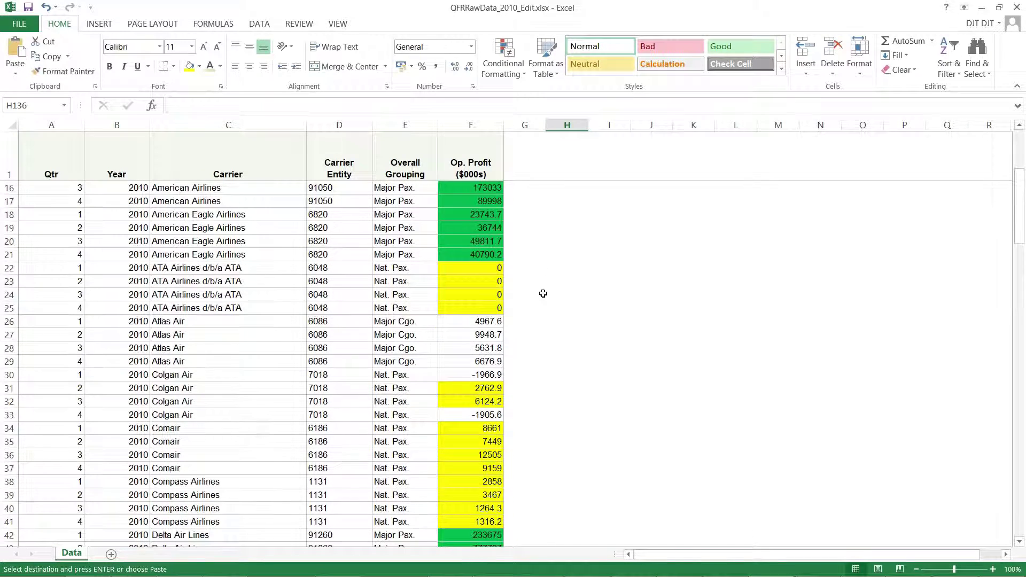
scroll(545, 289, up, 10)
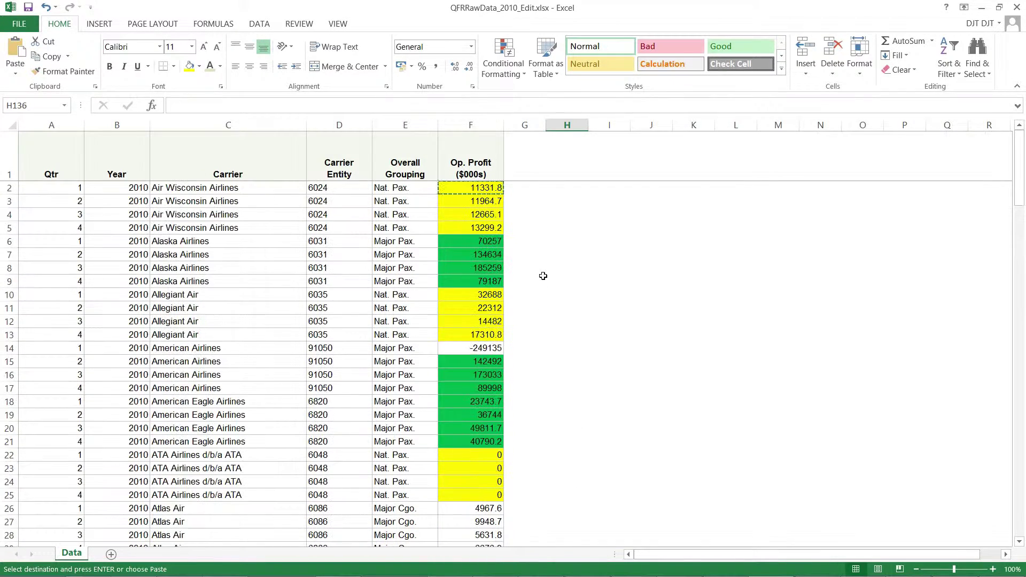